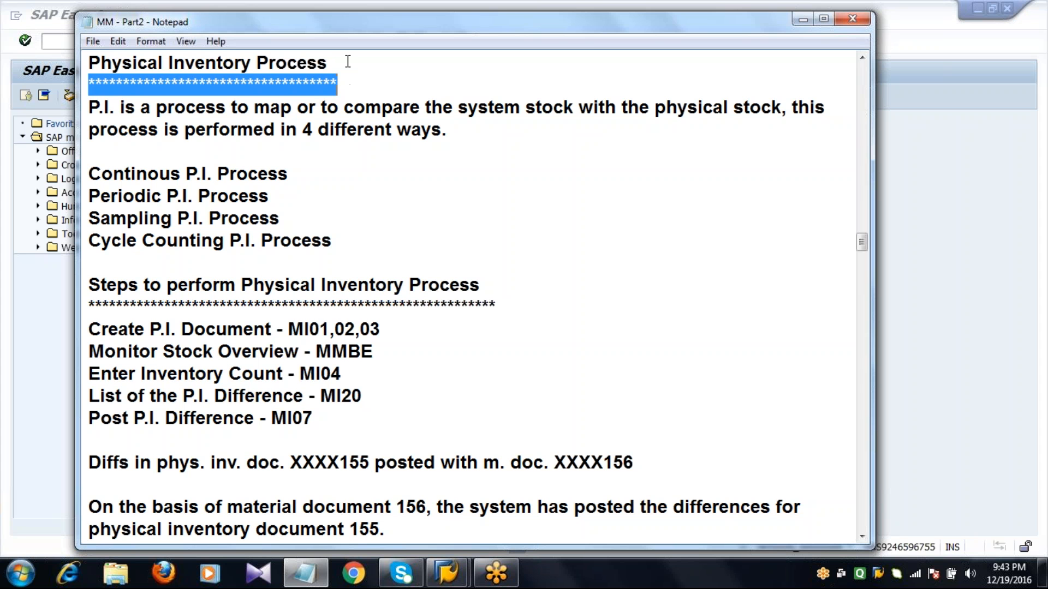
# Read the notes on the Physical Inventory Process, covering its four methods and the steps to perform it
pyautogui.click(453, 135)
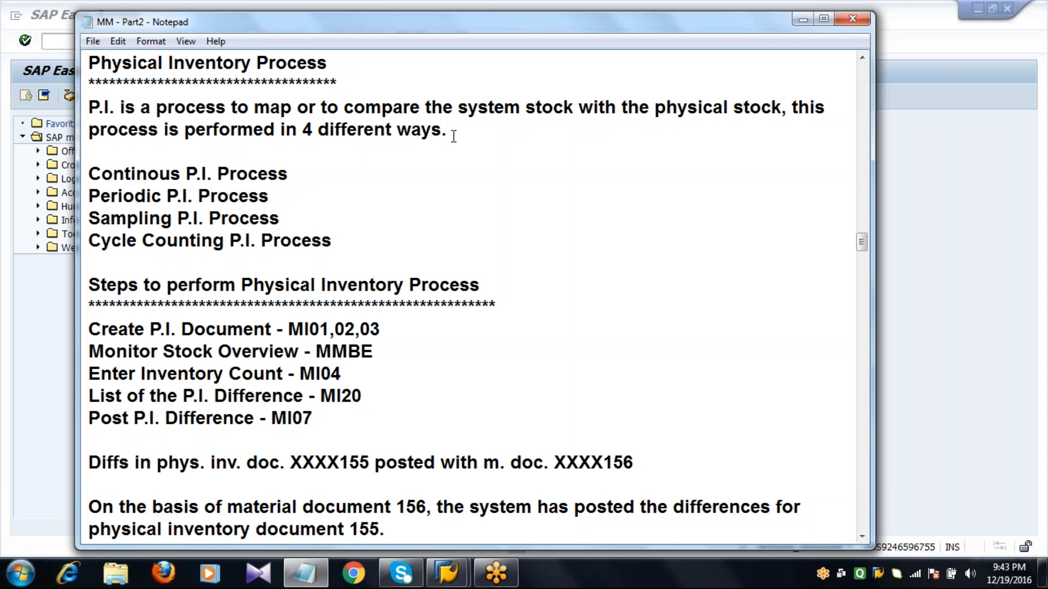
pyautogui.click(300, 175)
pyautogui.click(285, 198)
pyautogui.click(291, 220)
pyautogui.click(337, 243)
pyautogui.click(508, 300)
pyautogui.hotkey('shift', 'Home')
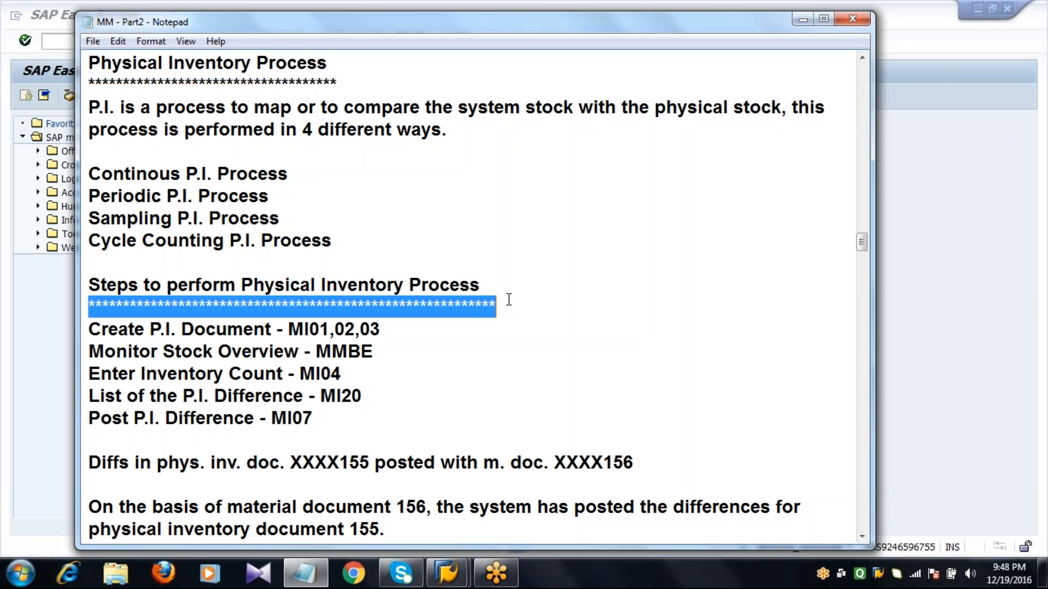
pyautogui.click(509, 299)
pyautogui.click(66, 290)
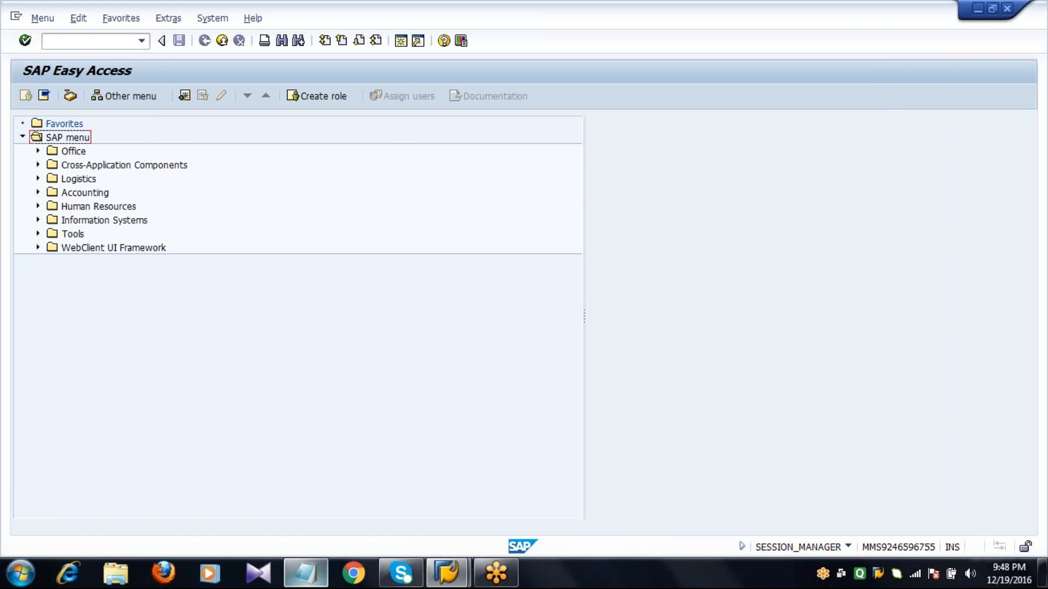
pyautogui.click(306, 583)
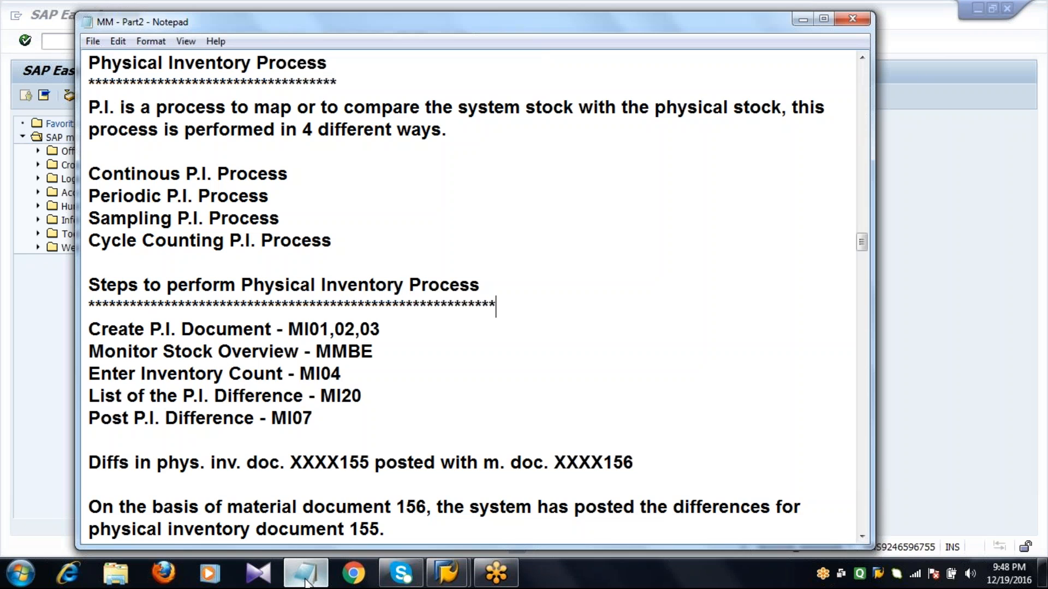
# Copy the transaction codes MI01,02,03 for creating a P.I. document from the notes and switch to SAP
pyautogui.doubleClick(386, 335)
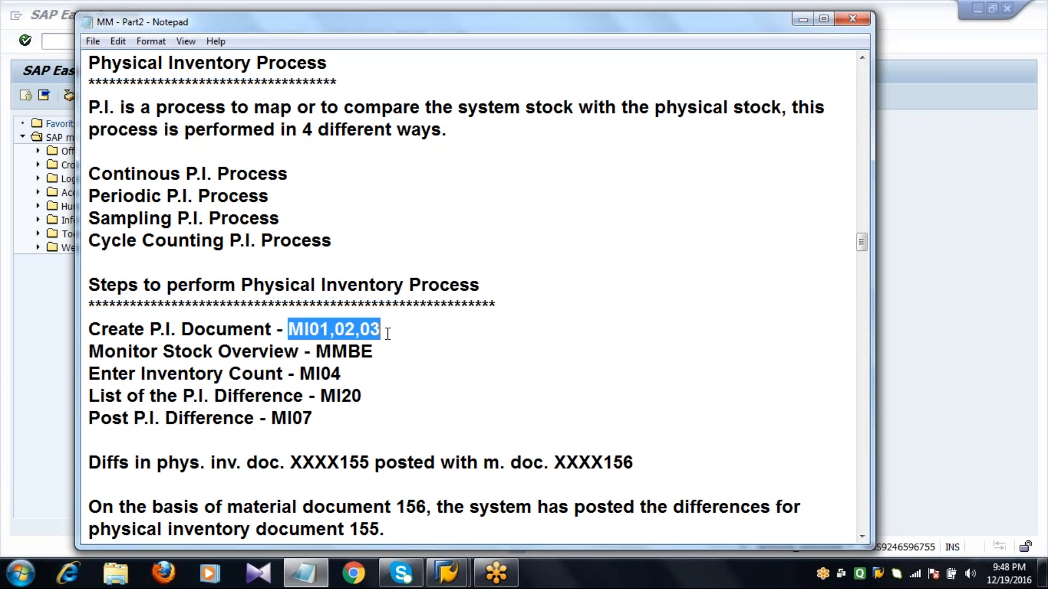
pyautogui.hotkey('ctrl', 'c')
pyautogui.hotkey('alt', 'Tab')
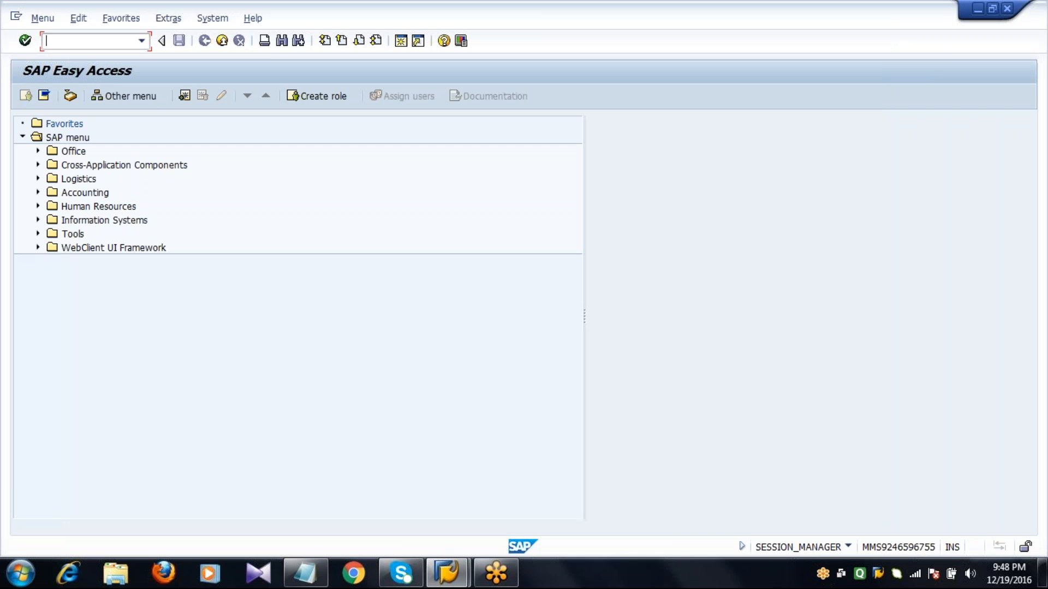
pyautogui.write('mi01')
pyautogui.press('BackSpace')
pyautogui.press('BackSpace')
pyautogui.press('BackSpace')
pyautogui.press('BackSpace')
# Start transaction SPRO and display the SAP Reference IMG
pyautogui.write('SPRO')
pyautogui.press('Return')
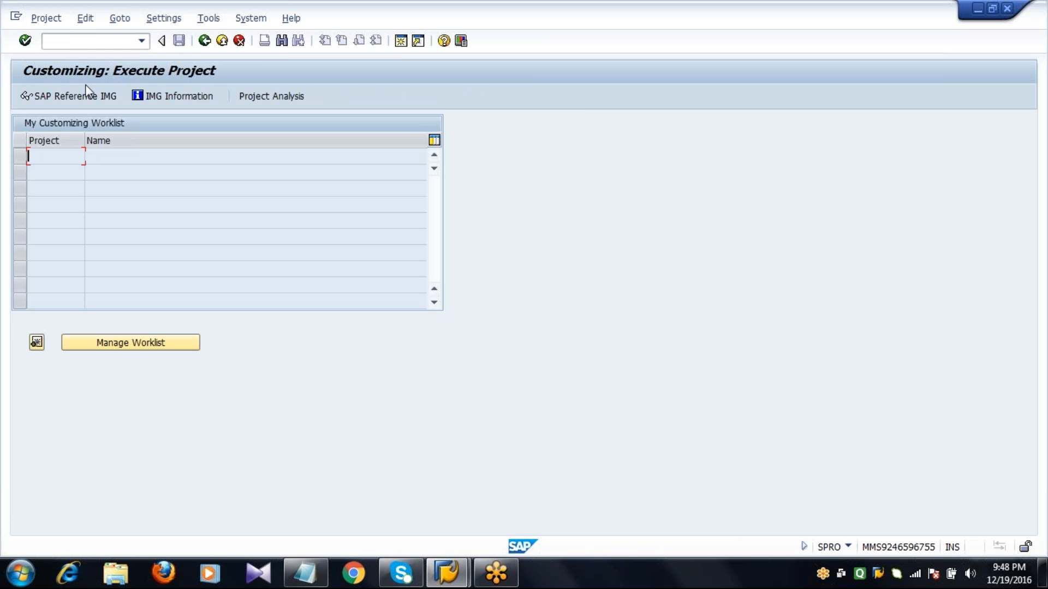
pyautogui.click(75, 97)
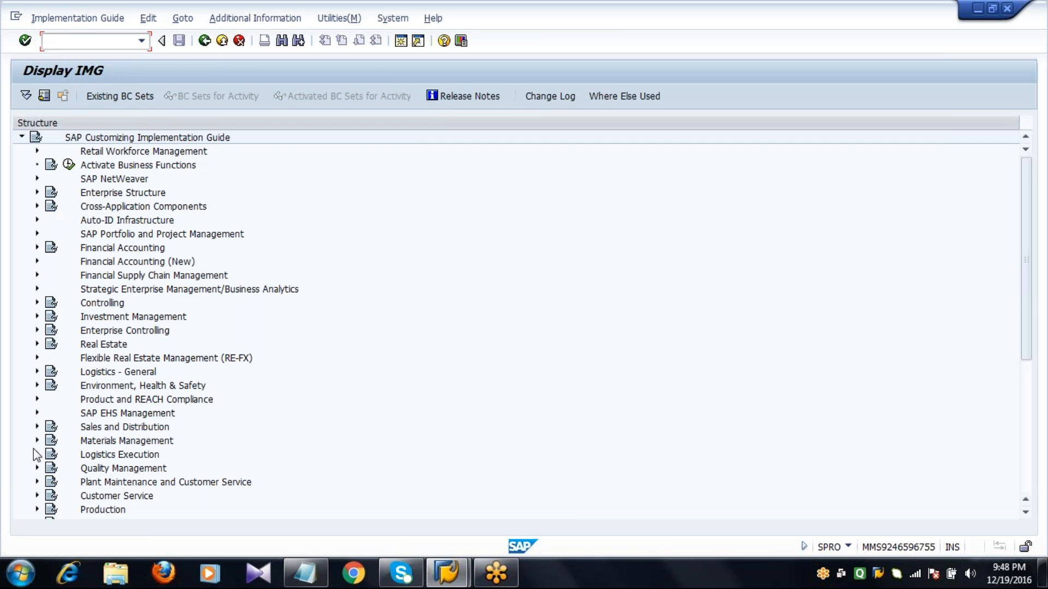
# Open the Cycle Counting settings under Materials Management, Inventory Management and Physical Inventory, Physical Inventory
pyautogui.click(37, 441)
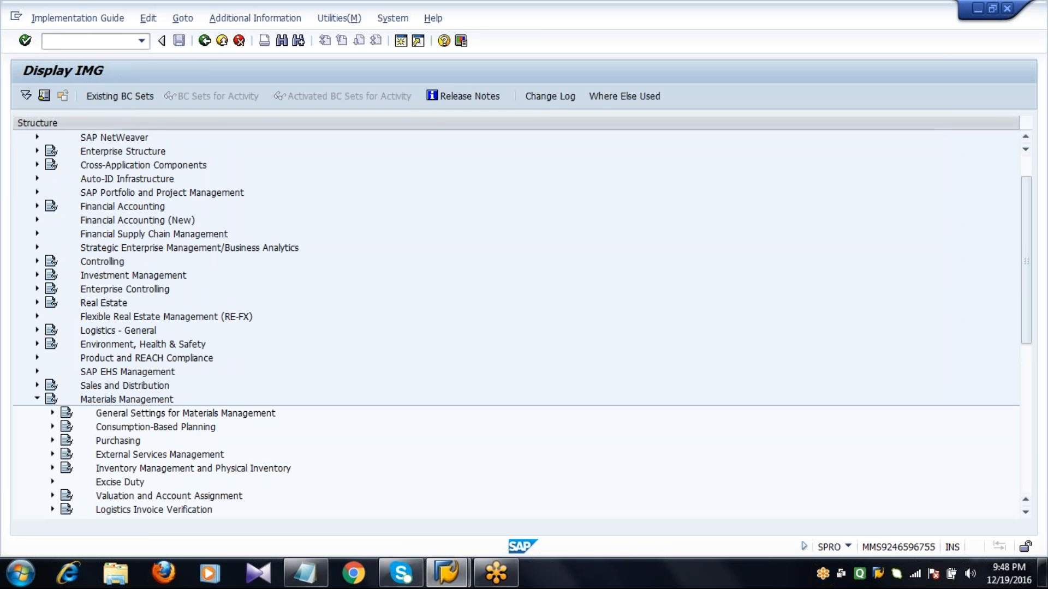
pyautogui.click(53, 468)
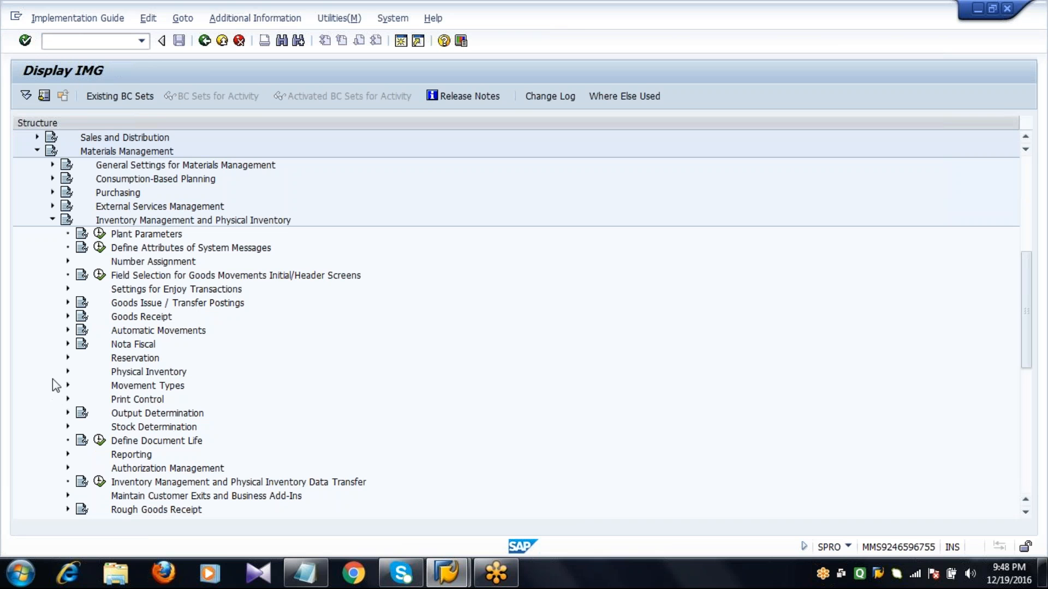
pyautogui.click(68, 371)
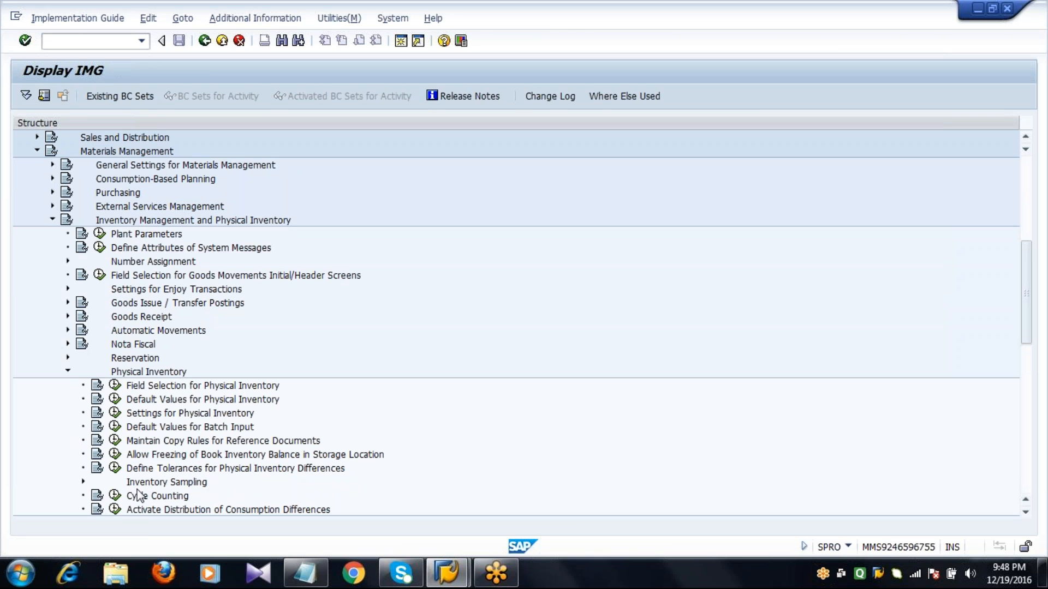
pyautogui.click(140, 496)
pyautogui.press('pagedown')
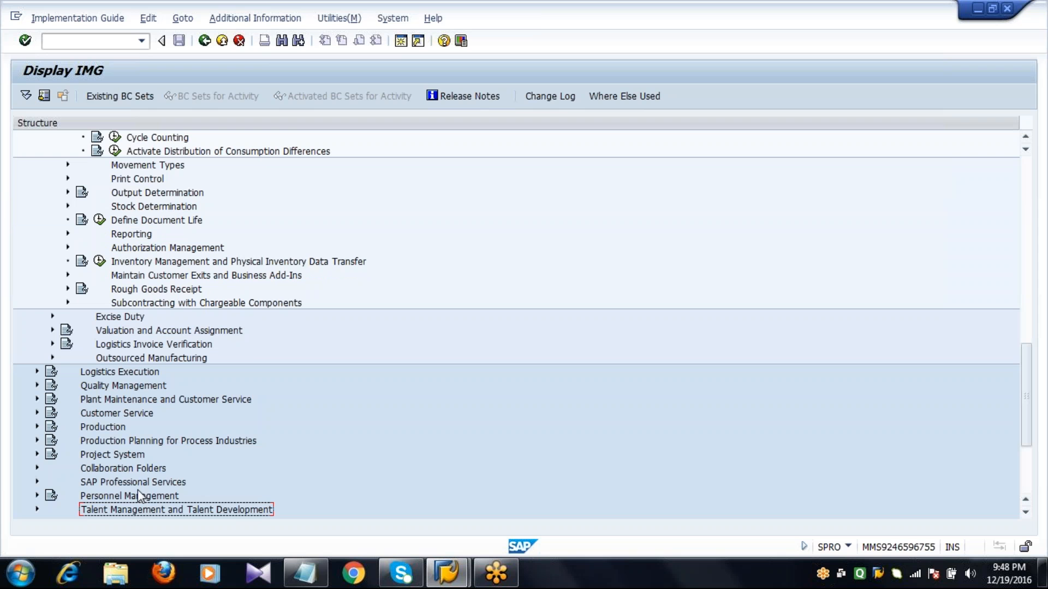
pyautogui.click(150, 140)
pyautogui.click(115, 138)
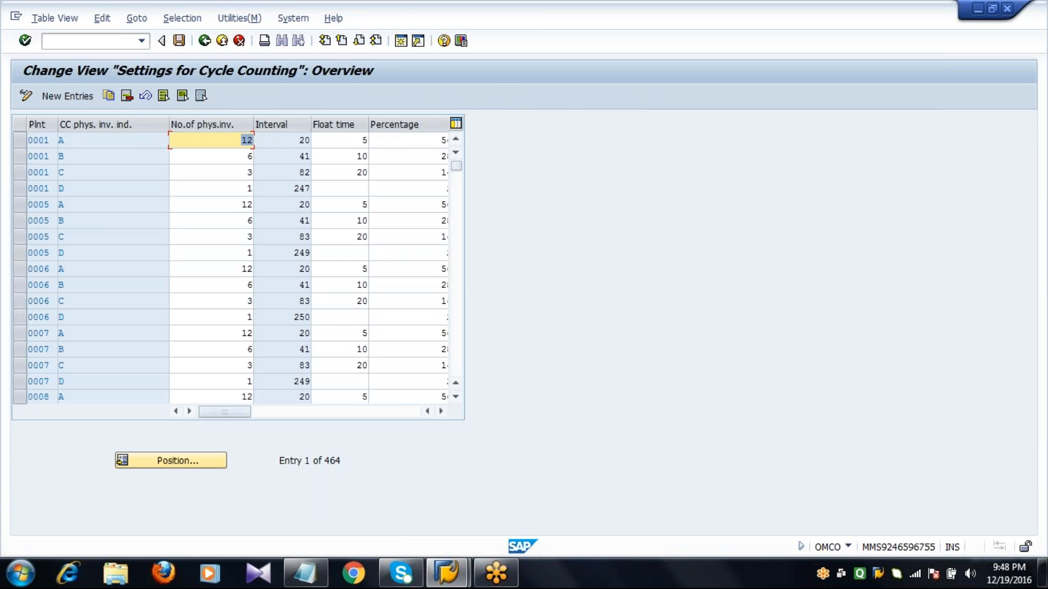
# Select the four cycle counting entries A to D of plant 1000 and copy them as new entries
pyautogui.press('pagedown')
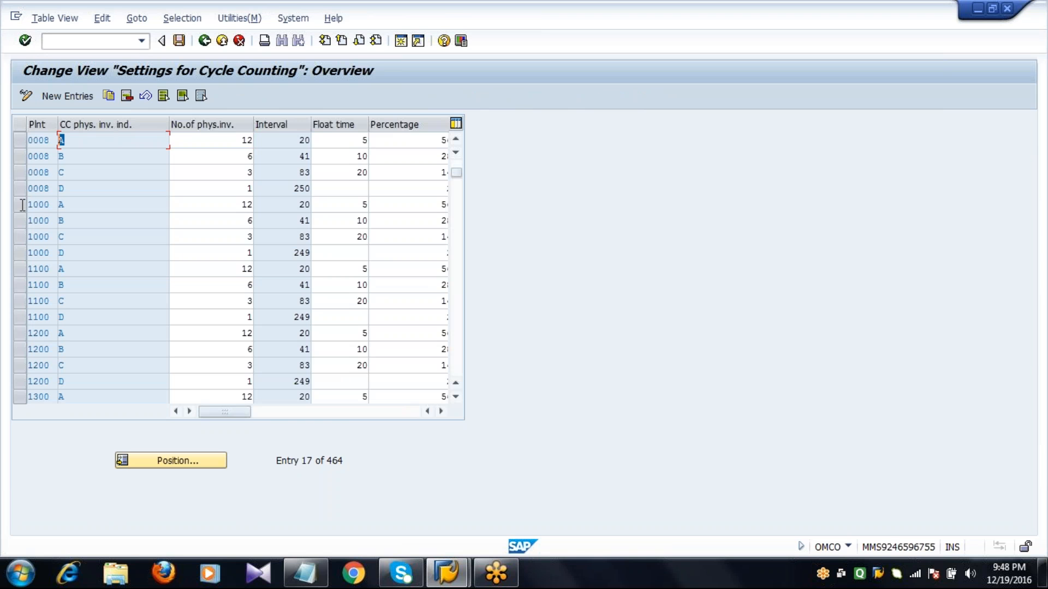
pyautogui.click(20, 204)
pyautogui.click(18, 219)
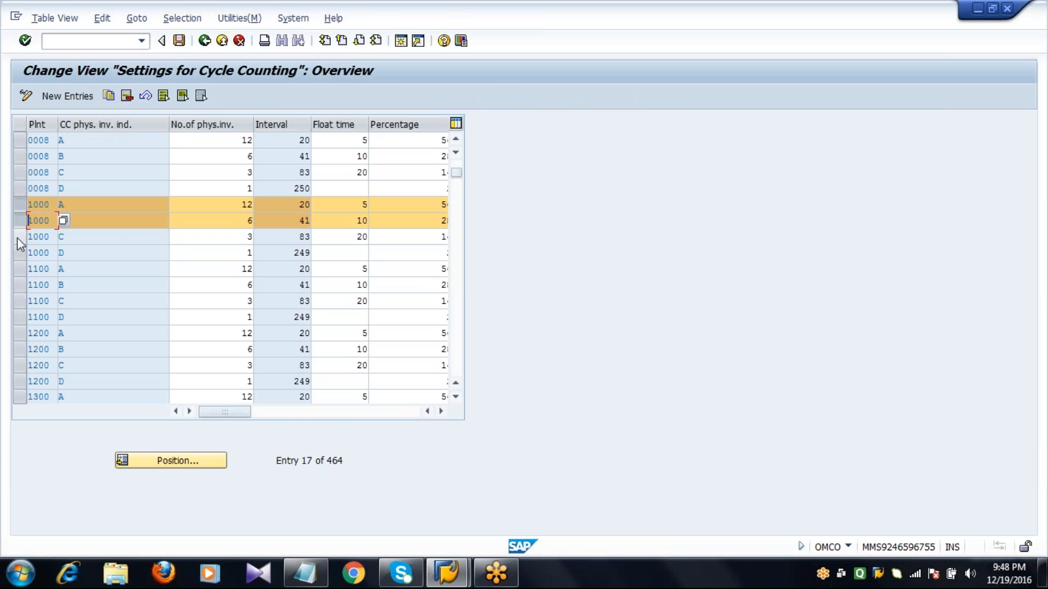
pyautogui.click(17, 237)
pyautogui.click(18, 251)
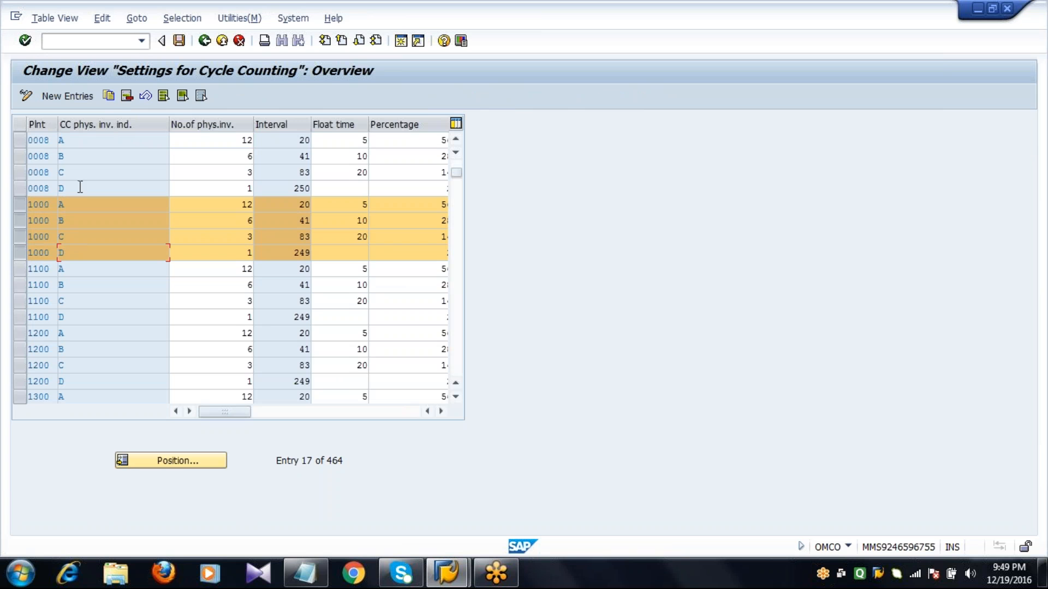
pyautogui.click(109, 95)
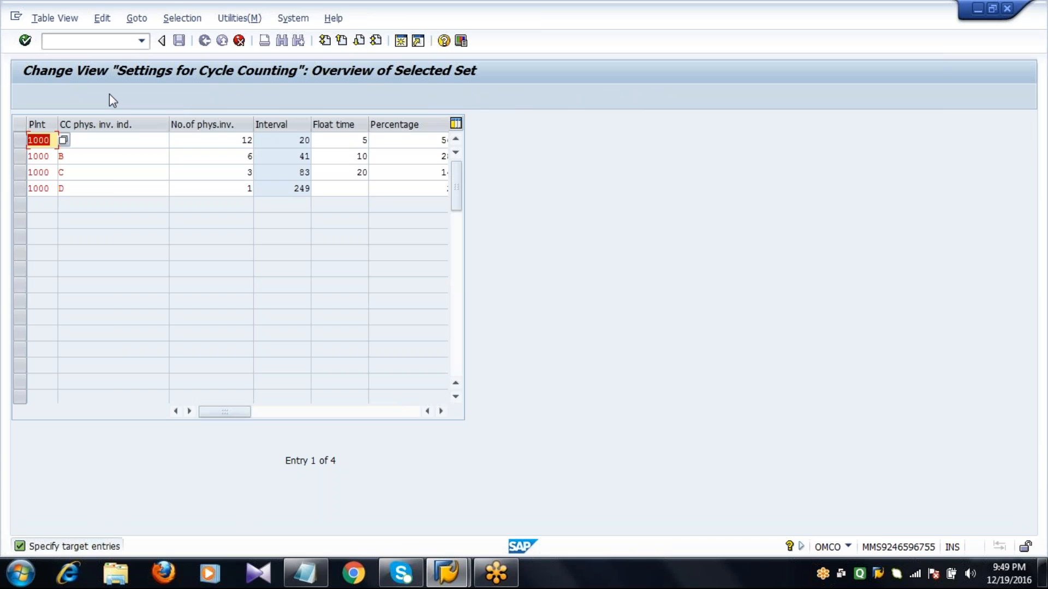
# Set the plant to 2011 in the copied entries for indicators A, B and C
pyautogui.write('2011')
pyautogui.press('Down')
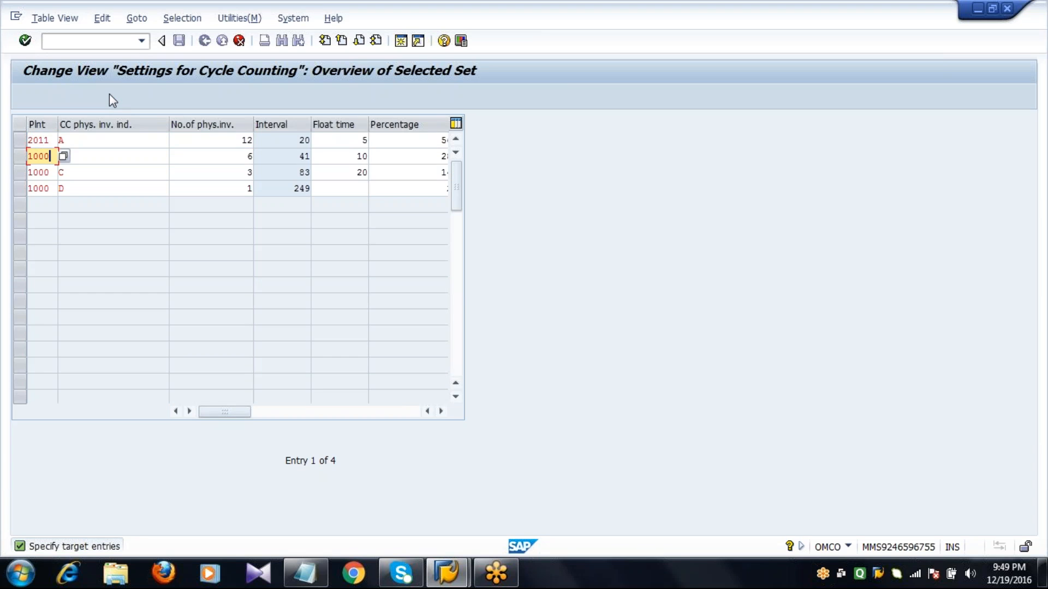
pyautogui.press('BackSpace')
pyautogui.press('BackSpace')
pyautogui.press('BackSpace')
pyautogui.press('BackSpace')
pyautogui.write('2011')
pyautogui.press('Down')
pyautogui.press('BackSpace')
pyautogui.press('BackSpace')
pyautogui.press('BackSpace')
pyautogui.press('BackSpace')
pyautogui.write('201')
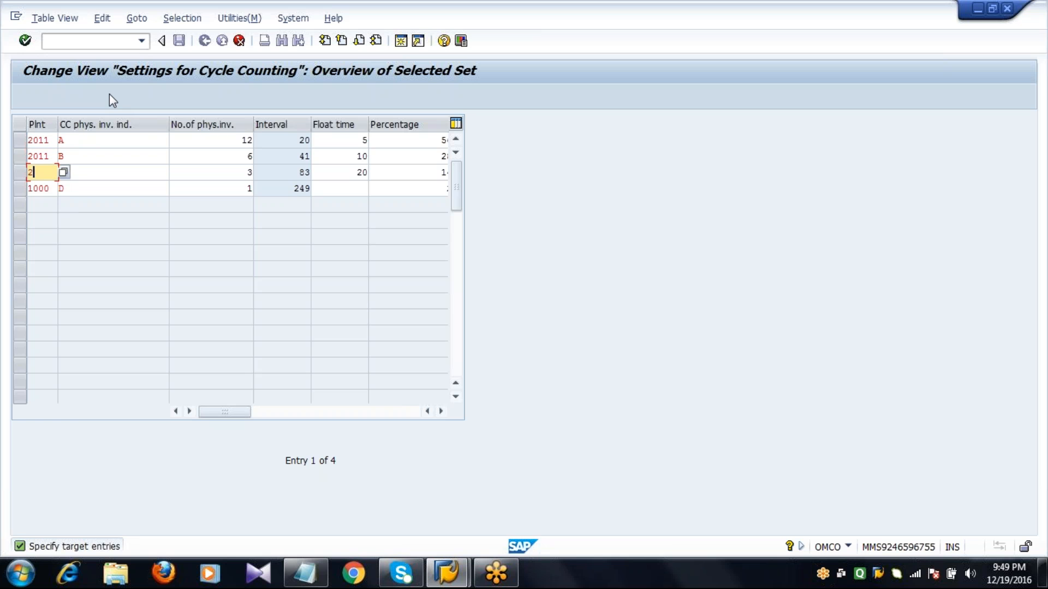
pyautogui.write('1')
# Set the plant to 2011 in the copied entry for indicator D
pyautogui.press('Down')
pyautogui.press('BackSpace')
pyautogui.press('BackSpace')
pyautogui.press('BackSpace')
pyautogui.press('BackSpace')
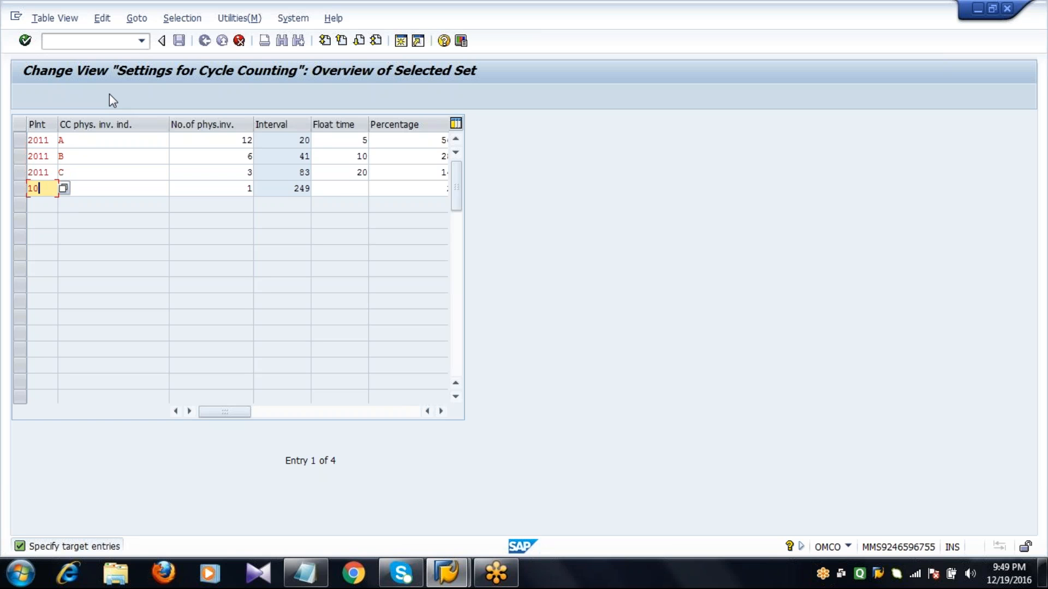
pyautogui.write('320')
pyautogui.press('BackSpace')
pyautogui.press('BackSpace')
pyautogui.press('BackSpace')
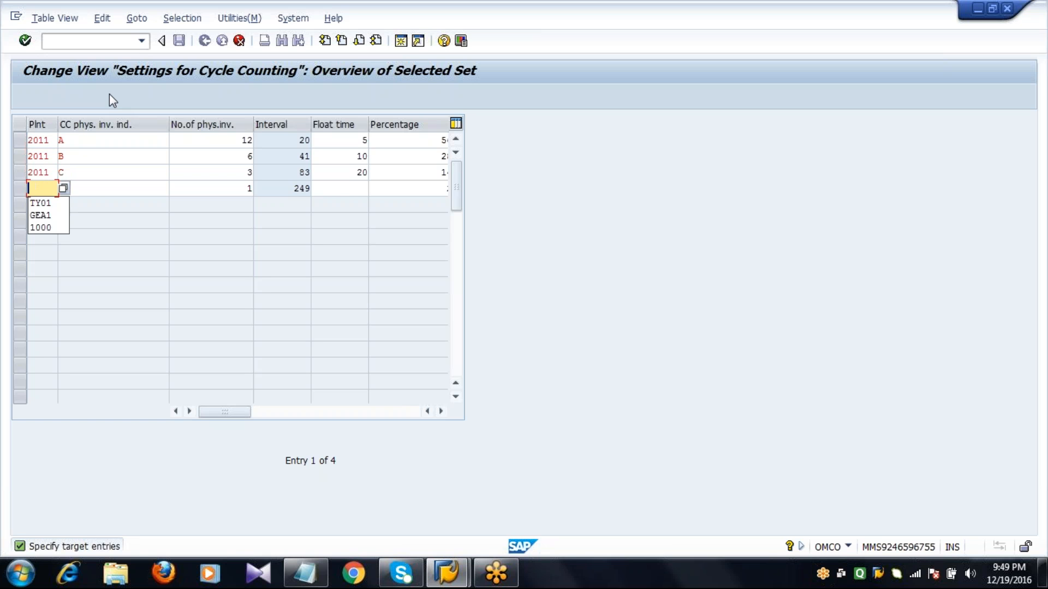
pyautogui.write('2011')
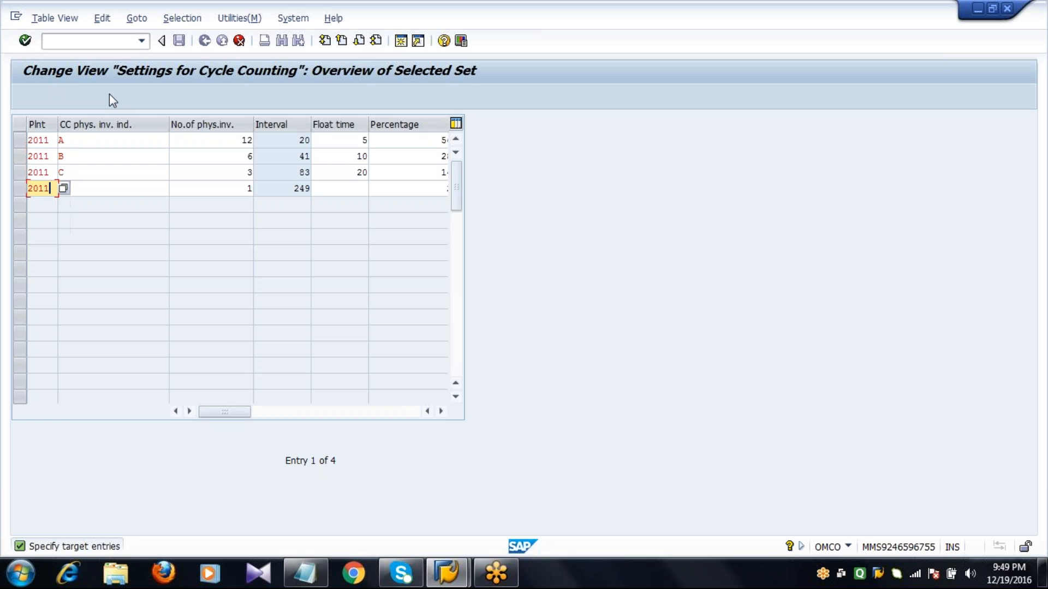
# Confirm the copied entries for plant 2011 and save them under the proposed customizing request
pyautogui.press('Return')
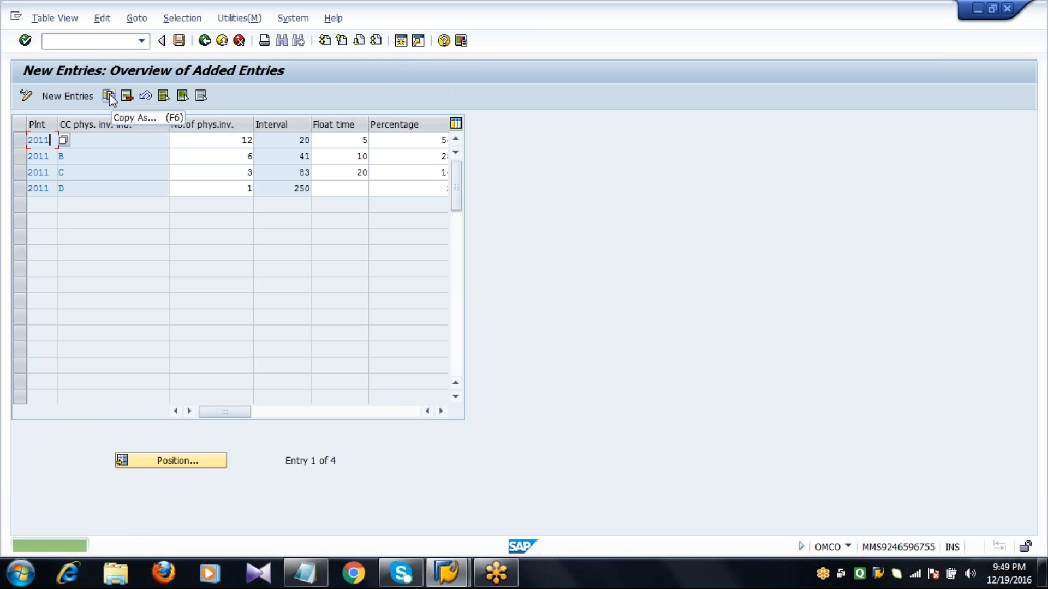
pyautogui.click(179, 42)
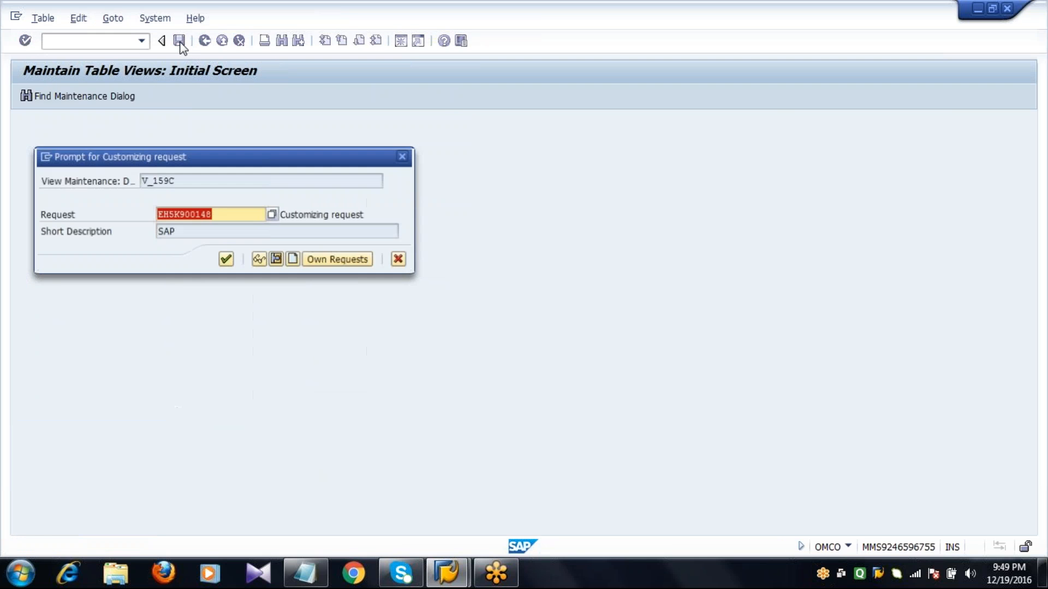
pyautogui.press('Return')
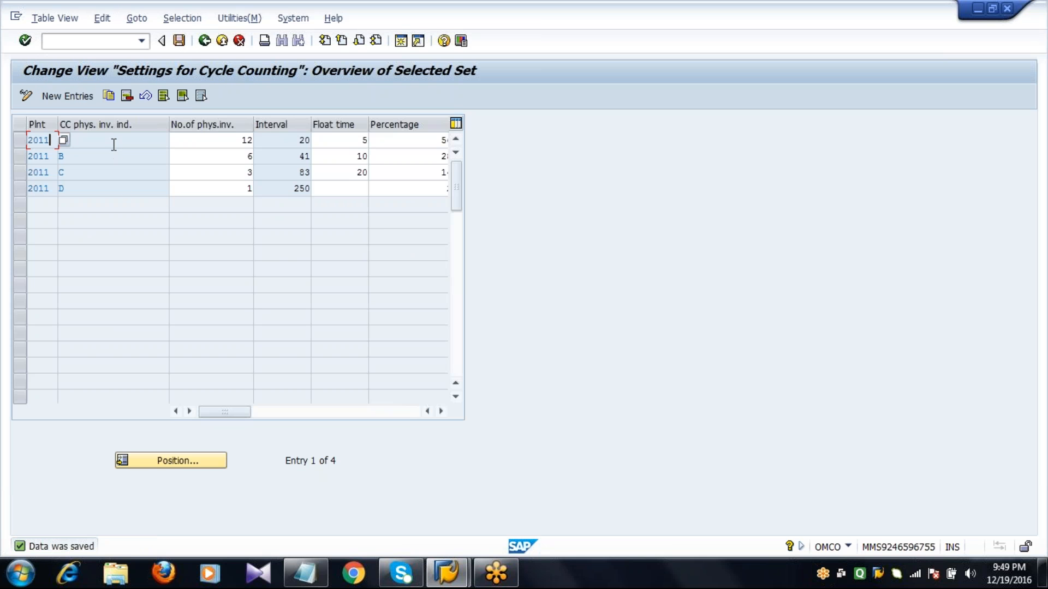
# Review the number of physical inventories for indicators A to D of plant 2011 and save the view again
pyautogui.click(194, 142)
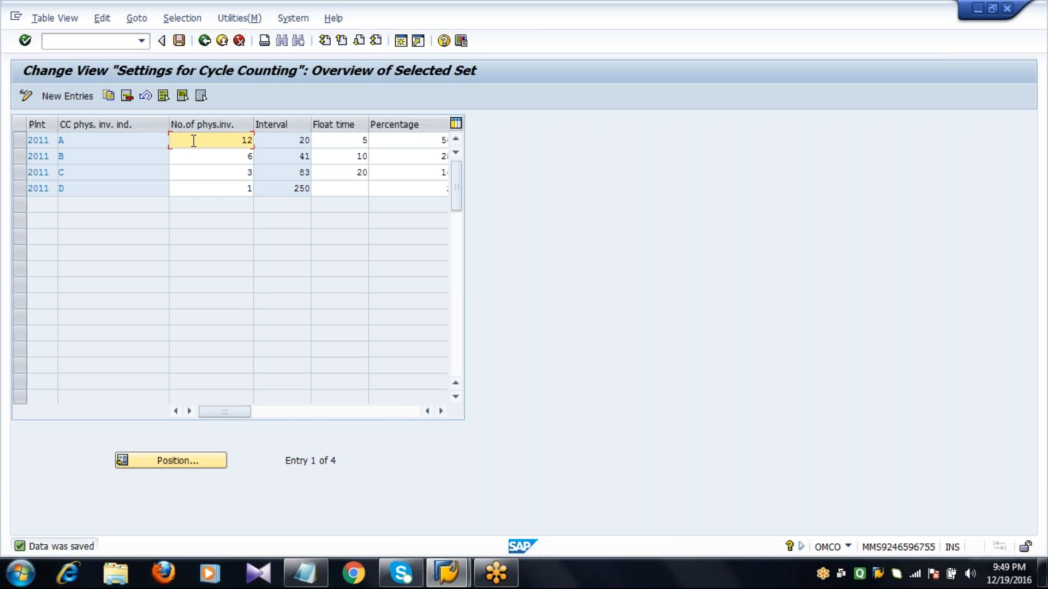
pyautogui.click(131, 159)
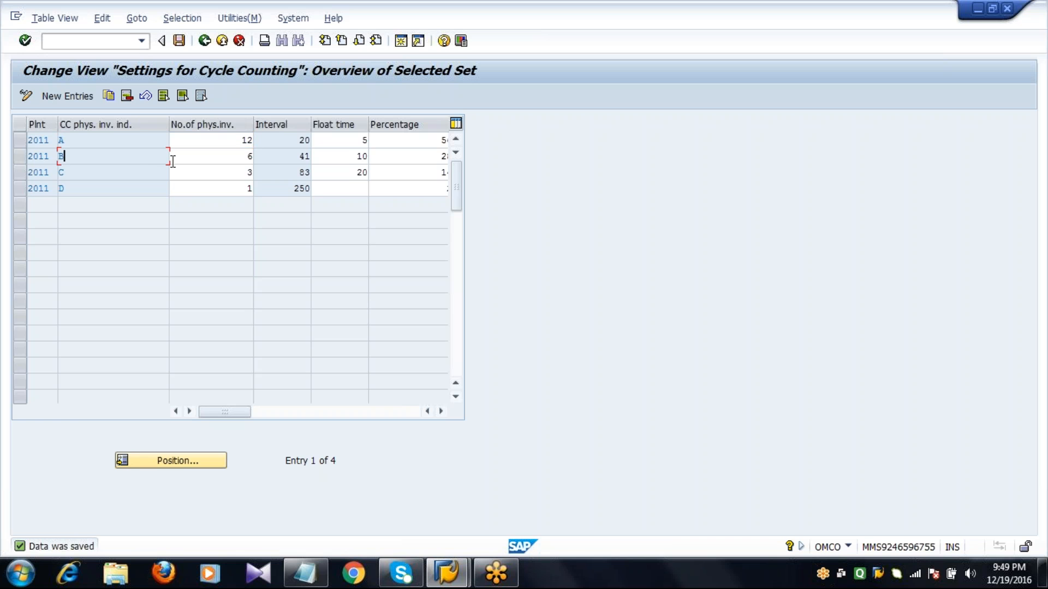
pyautogui.click(206, 159)
pyautogui.click(200, 175)
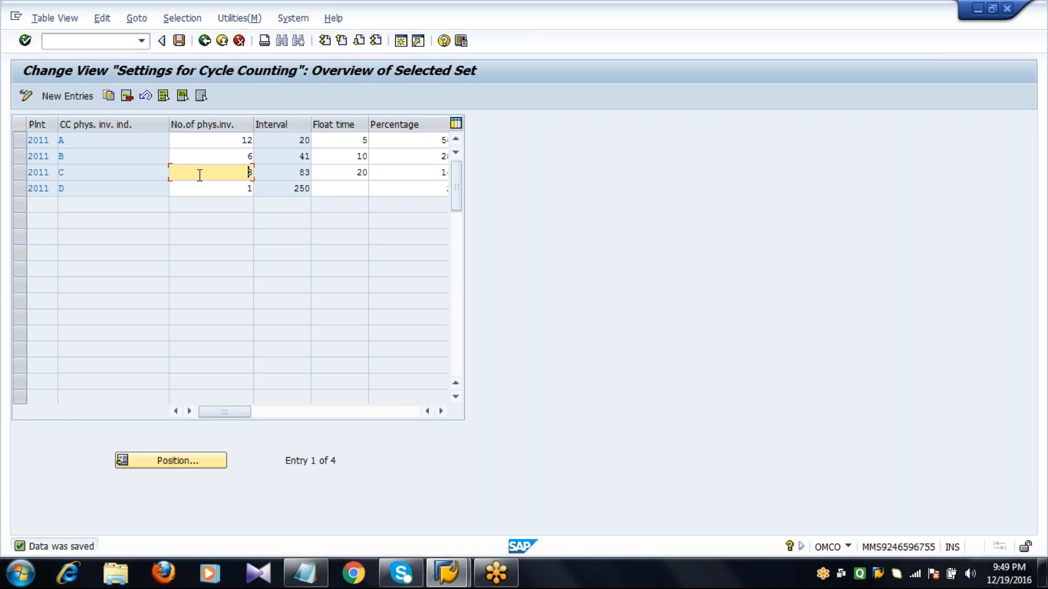
pyautogui.click(196, 189)
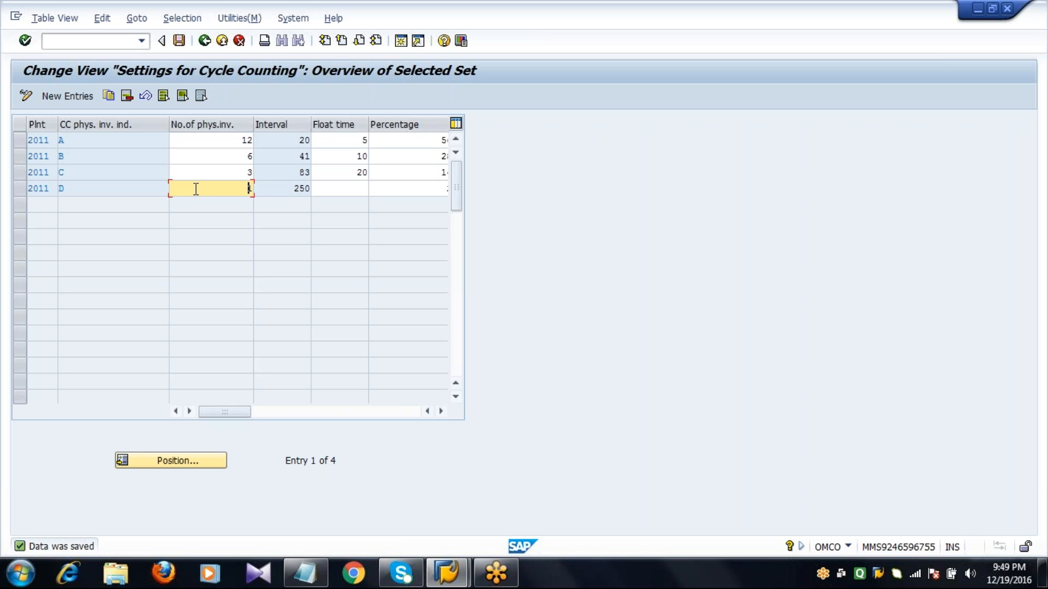
pyautogui.click(182, 42)
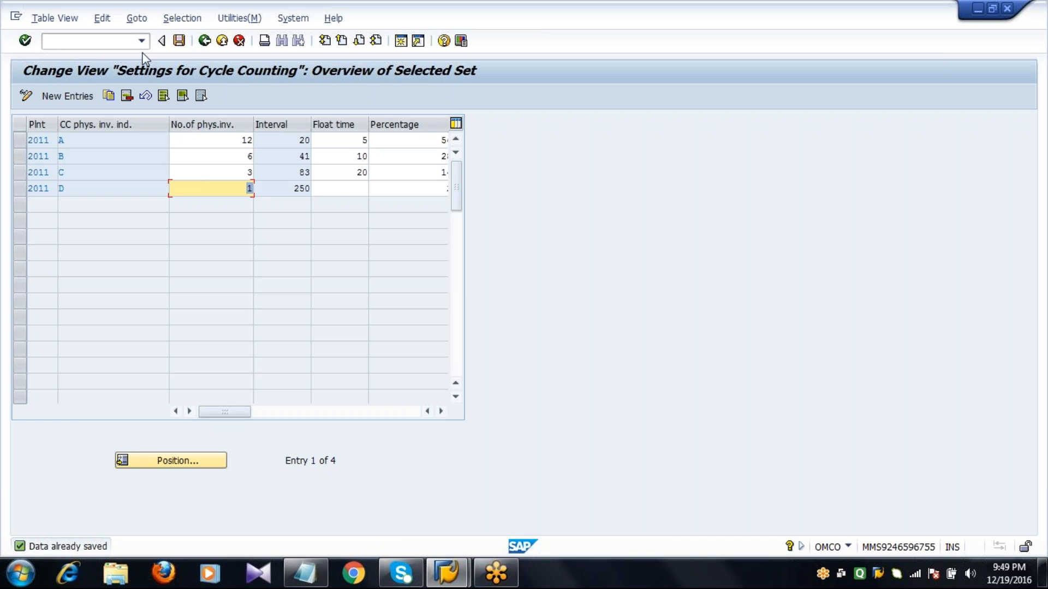
# Leave the cycle counting settings and start the Change Material transaction with /NMM02
pyautogui.click(115, 41)
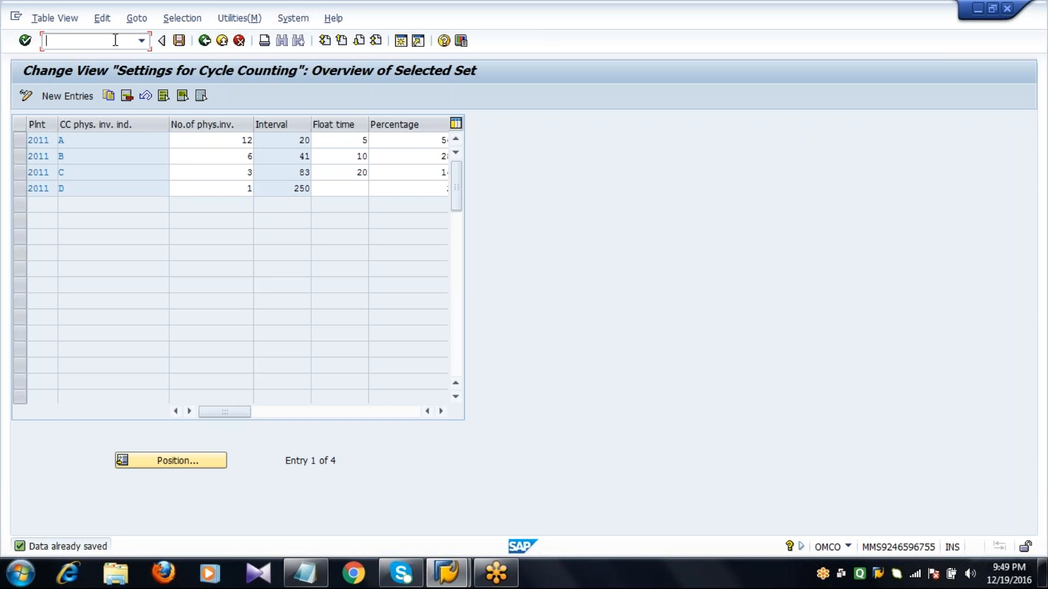
pyautogui.write('.NMM02')
pyautogui.press('BackSpace')
pyautogui.press('BackSpace')
pyautogui.press('BackSpace')
pyautogui.press('BackSpace')
pyautogui.press('BackSpace')
pyautogui.press('BackSpace')
pyautogui.write('/NMM02')
pyautogui.press('Return')
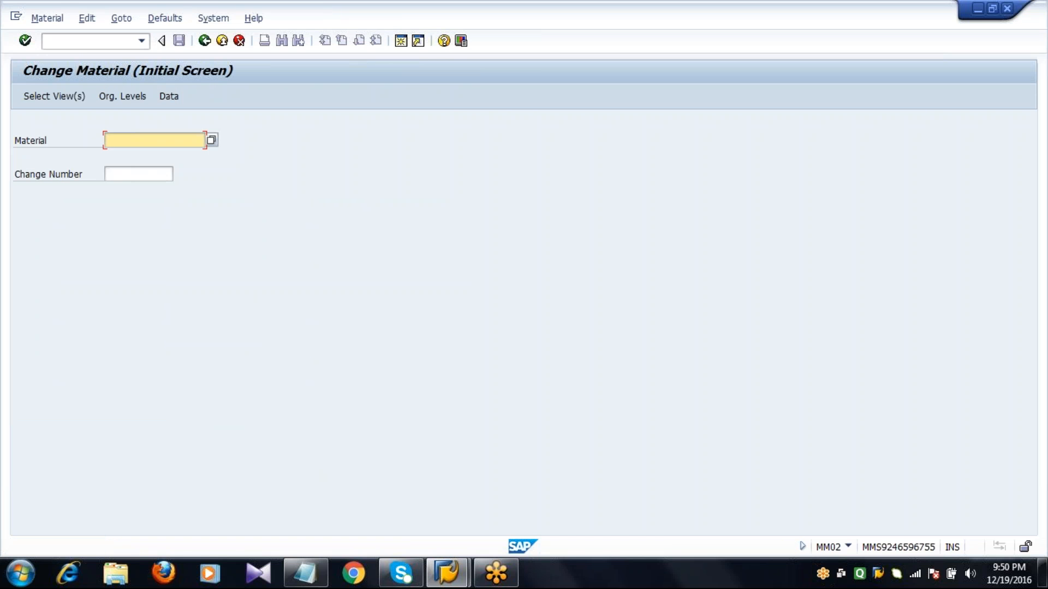
# Enter material T2001 and open its view selection
pyautogui.write('T')
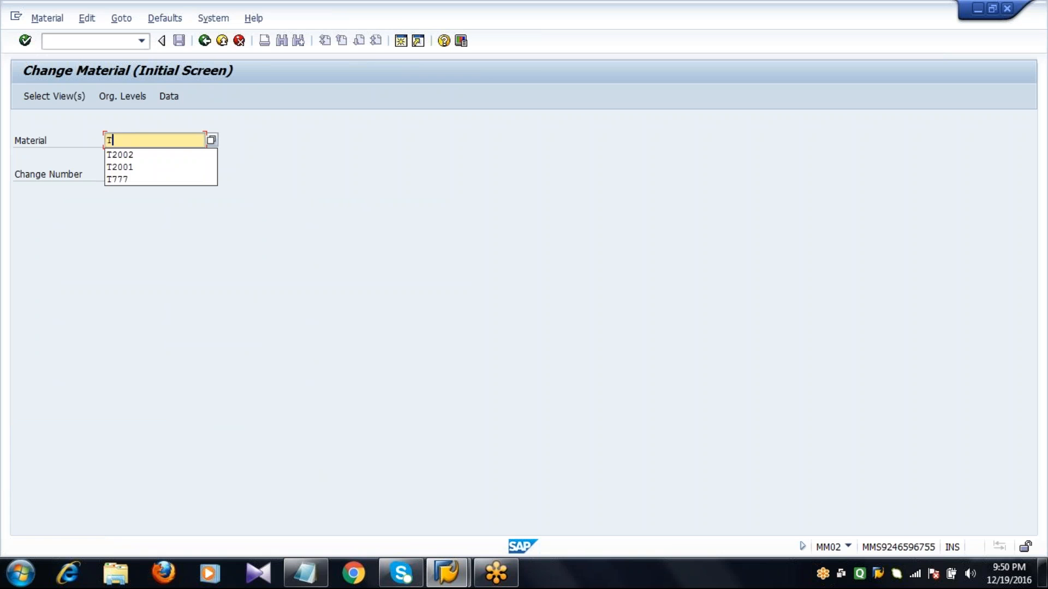
pyautogui.write('2001')
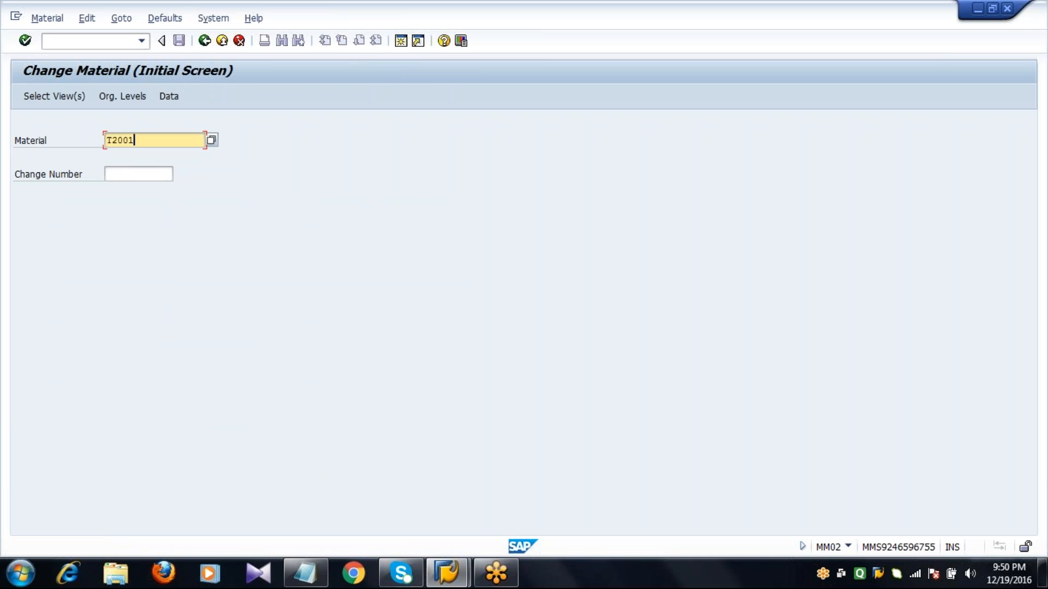
pyautogui.click(54, 97)
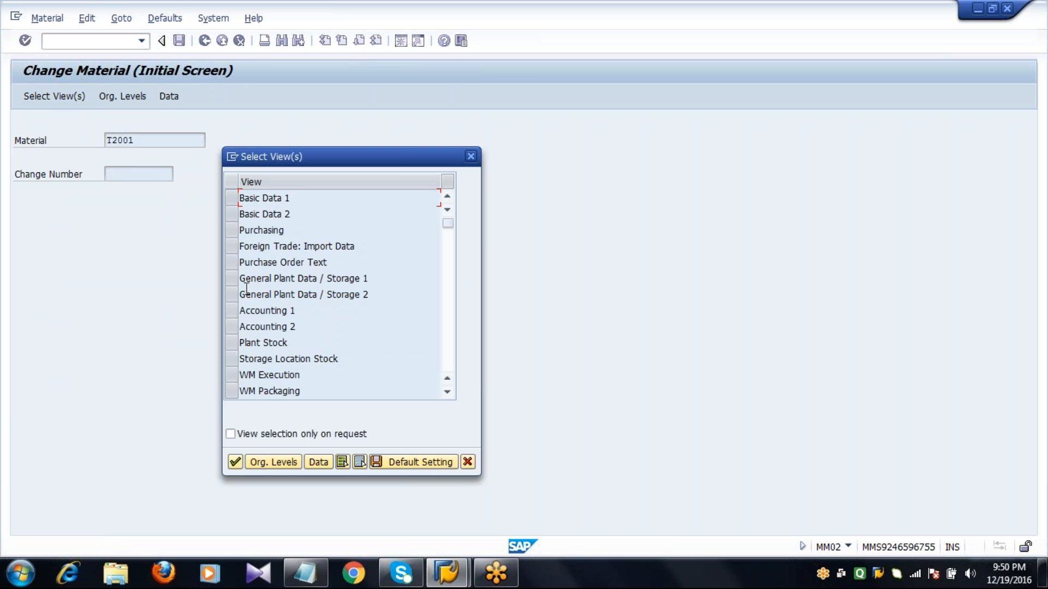
# Open the General Plant Data / Storage 1 view of the material for plant 2011 and storage location 0001
pyautogui.click(231, 279)
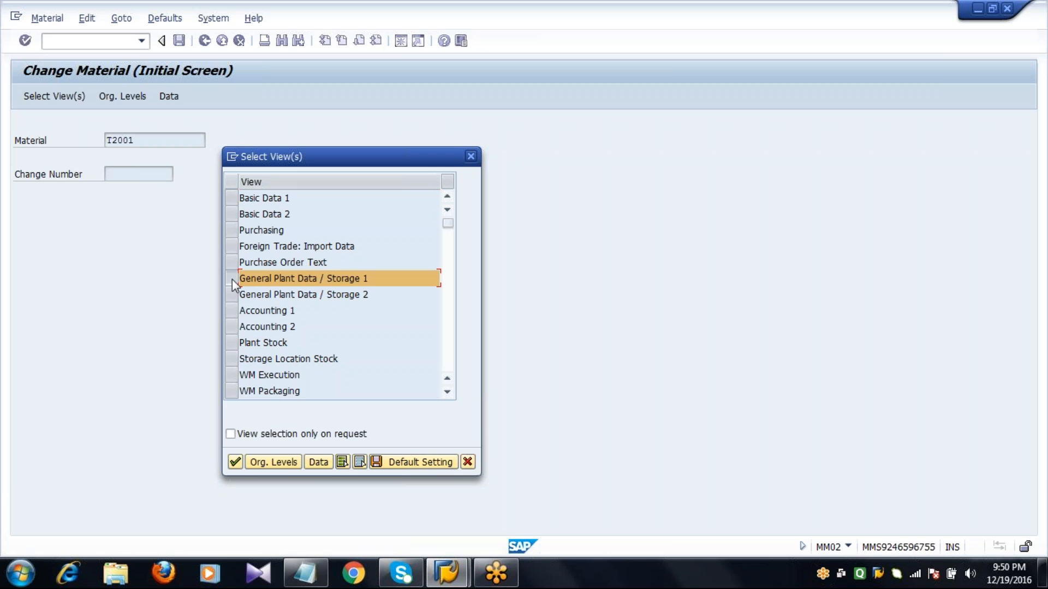
pyautogui.click(279, 456)
pyautogui.write('2011')
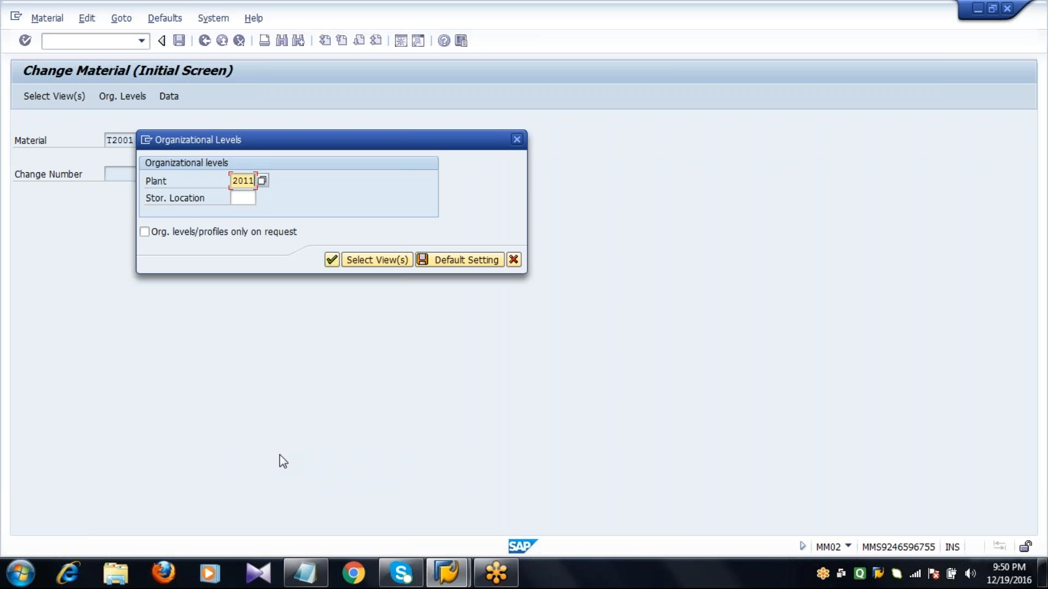
pyautogui.press('Tab')
pyautogui.write('0001')
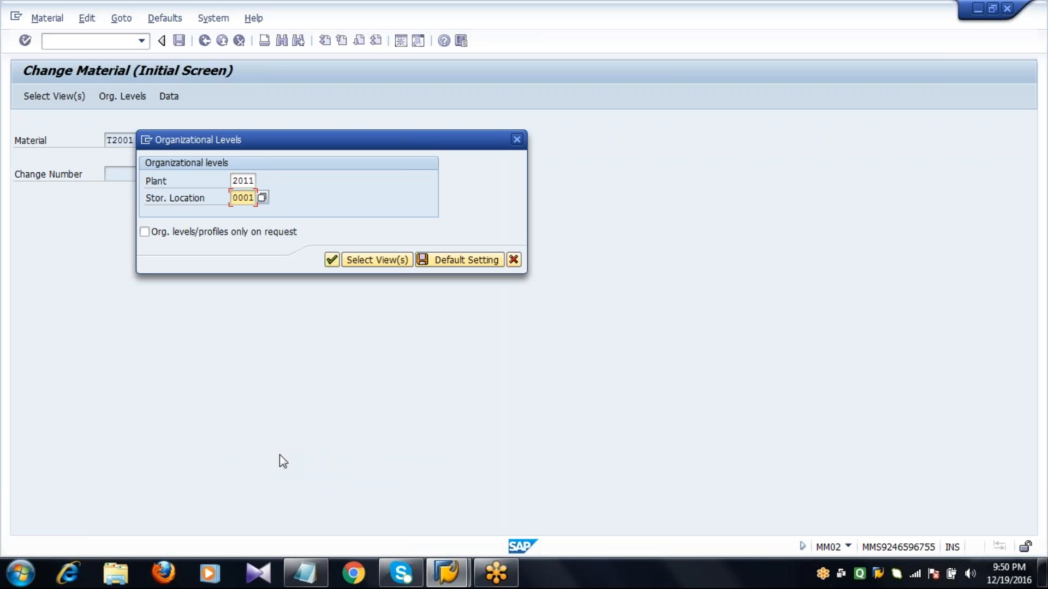
pyautogui.press('Return')
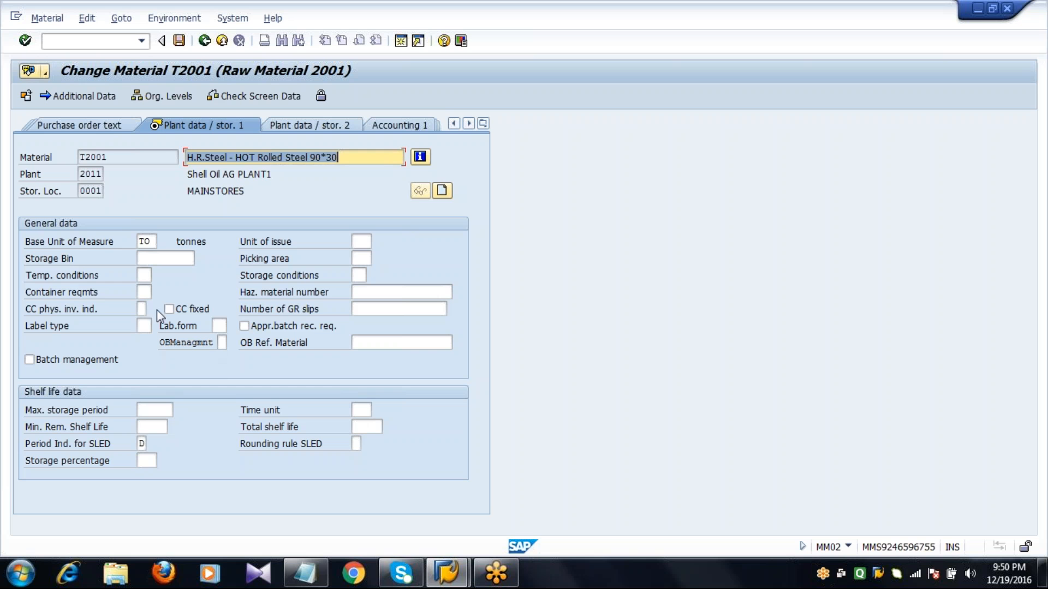
# Set the CC phys. inv. indicator to A with CC fixed enabled, save the material and leave the transaction
pyautogui.click(146, 299)
pyautogui.click(61, 309)
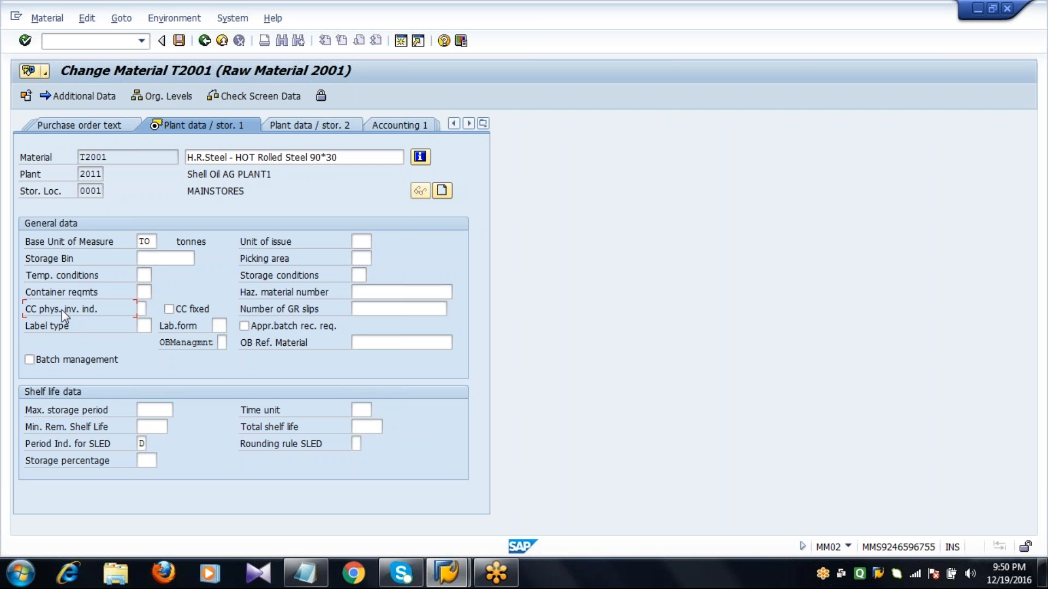
pyautogui.click(140, 309)
pyautogui.click(153, 309)
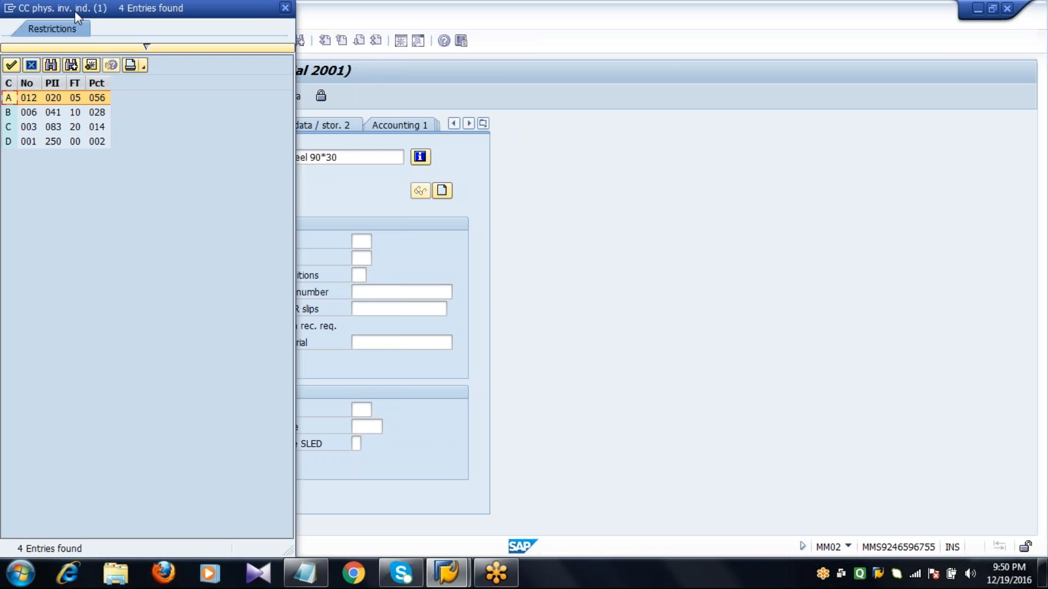
pyautogui.moveTo(78, 11); pyautogui.dragTo(149, 12)
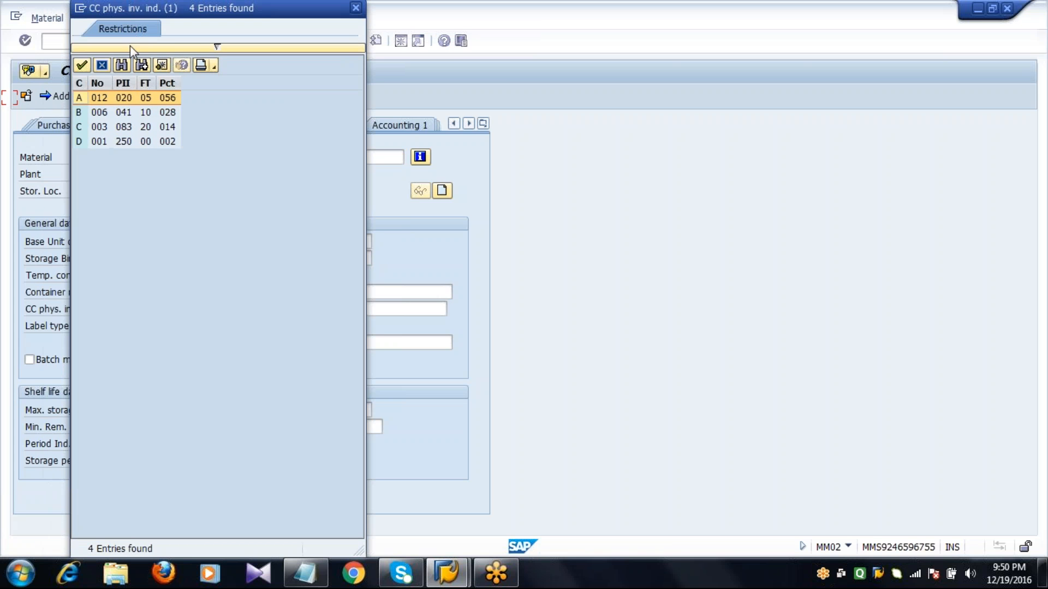
pyautogui.doubleClick(82, 99)
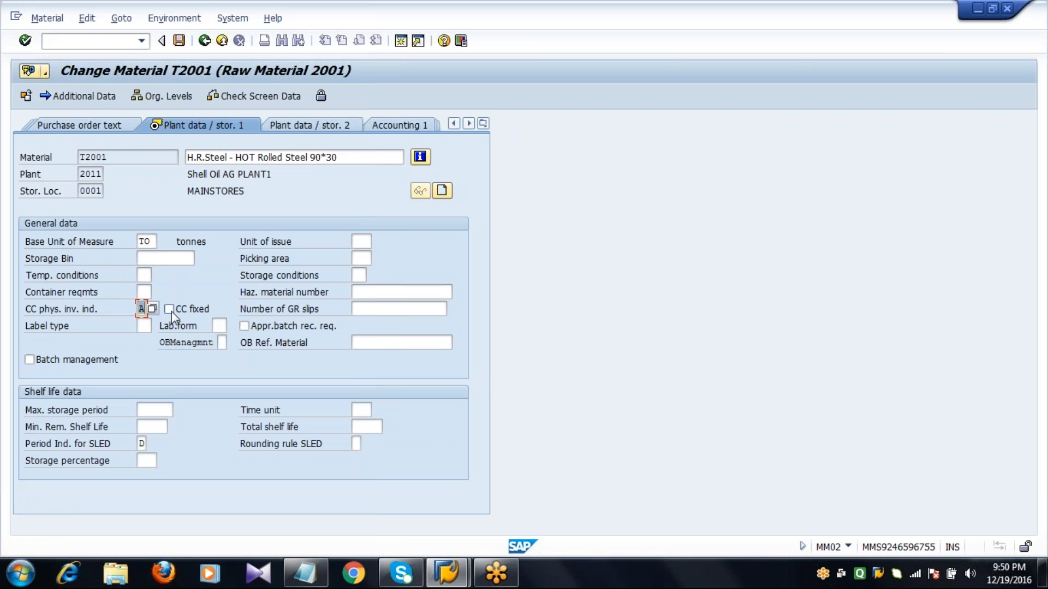
pyautogui.click(327, 159)
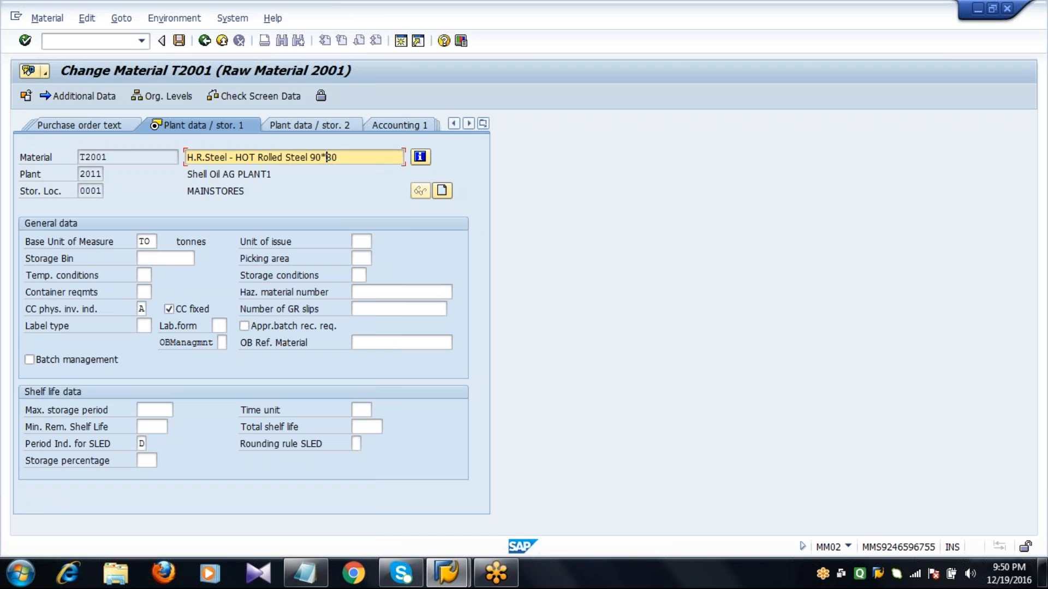
pyautogui.click(179, 42)
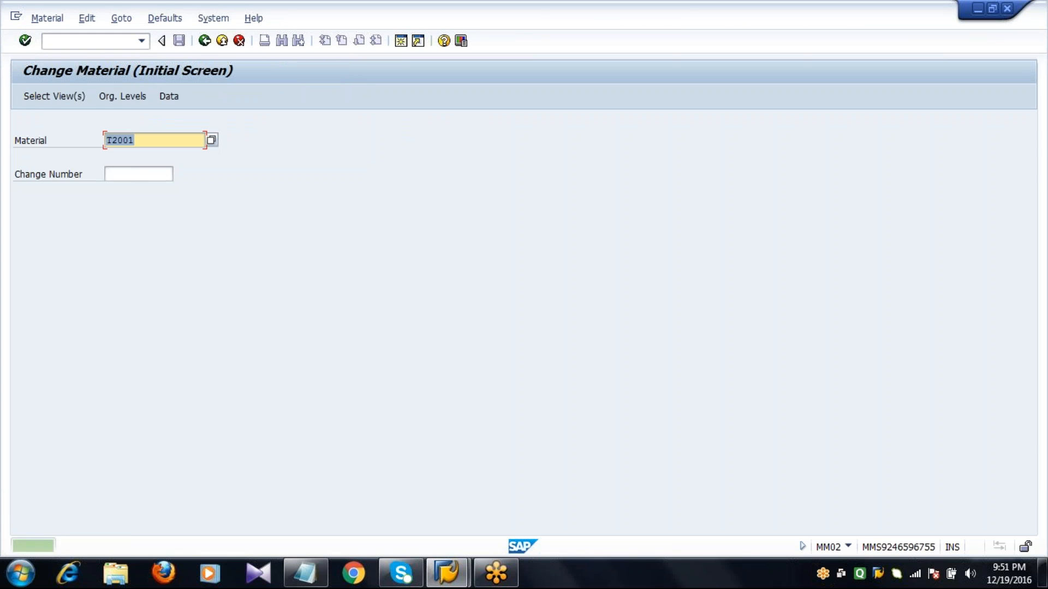
pyautogui.click(204, 40)
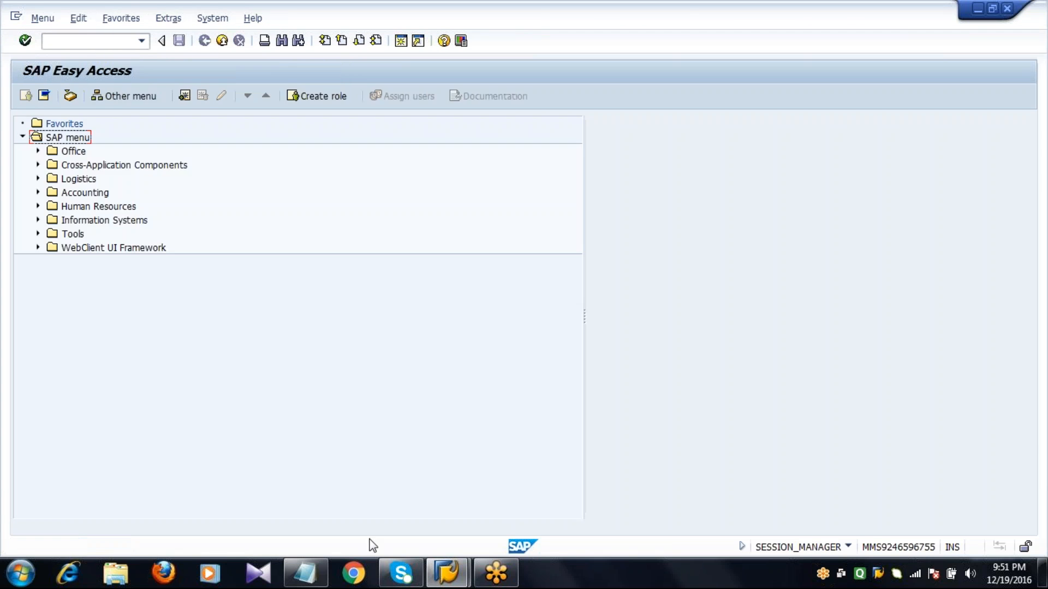
# Check the physical inventory steps in the MM - Part2 Notepad notes, return to SAP and start transaction MI01
pyautogui.click(307, 573)
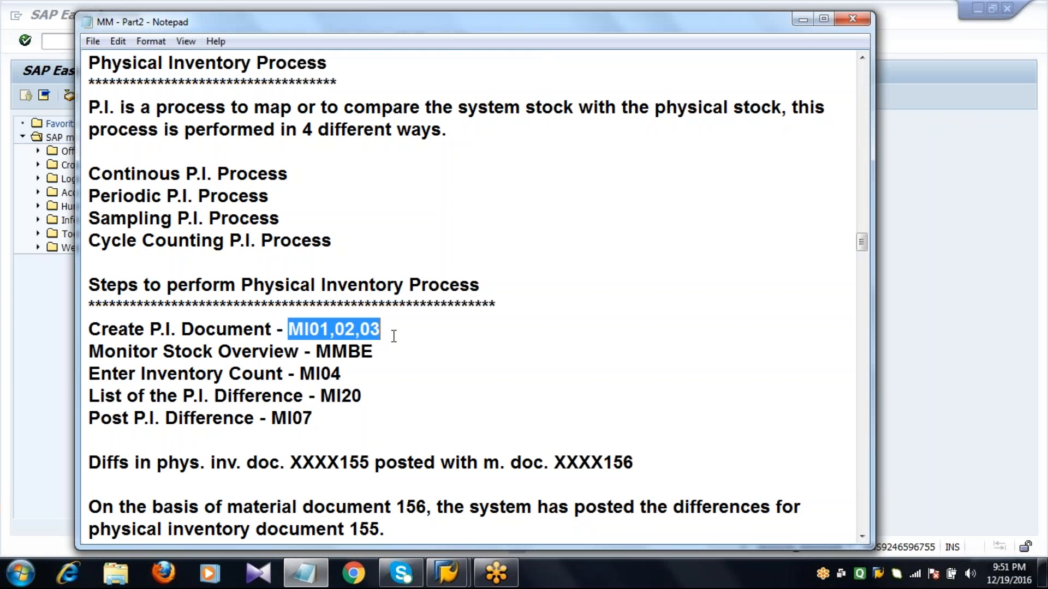
pyautogui.click(222, 124)
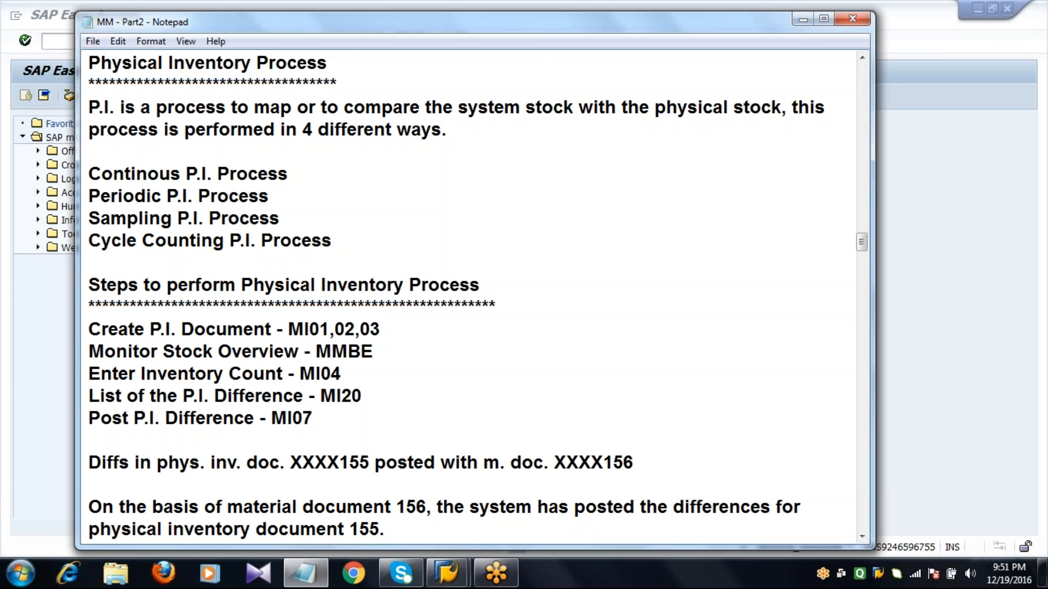
pyautogui.hotkey('alt', 'Tab')
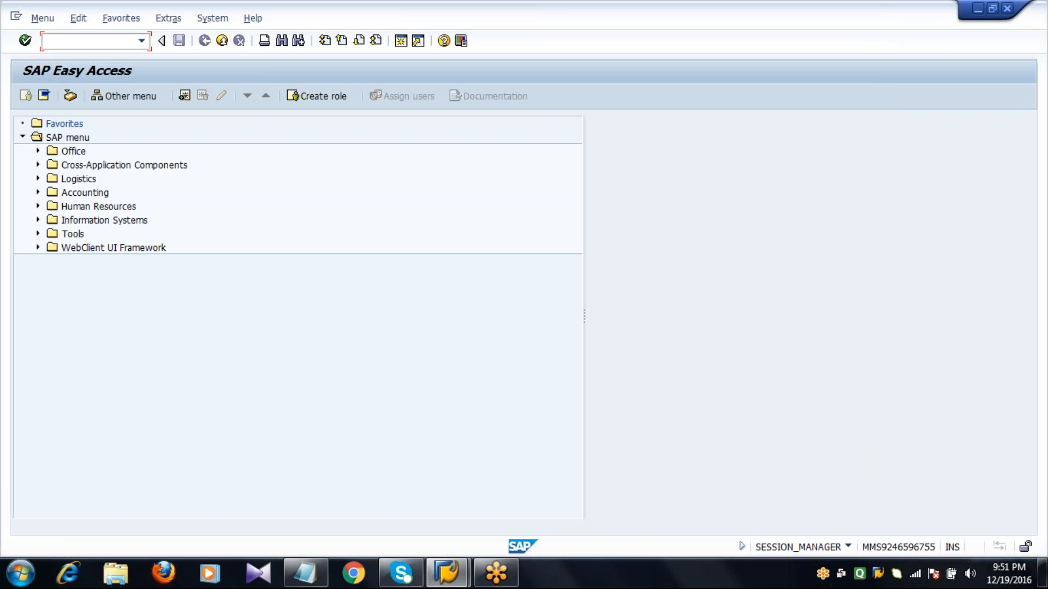
pyautogui.write('MI01')
pyautogui.press('Return')
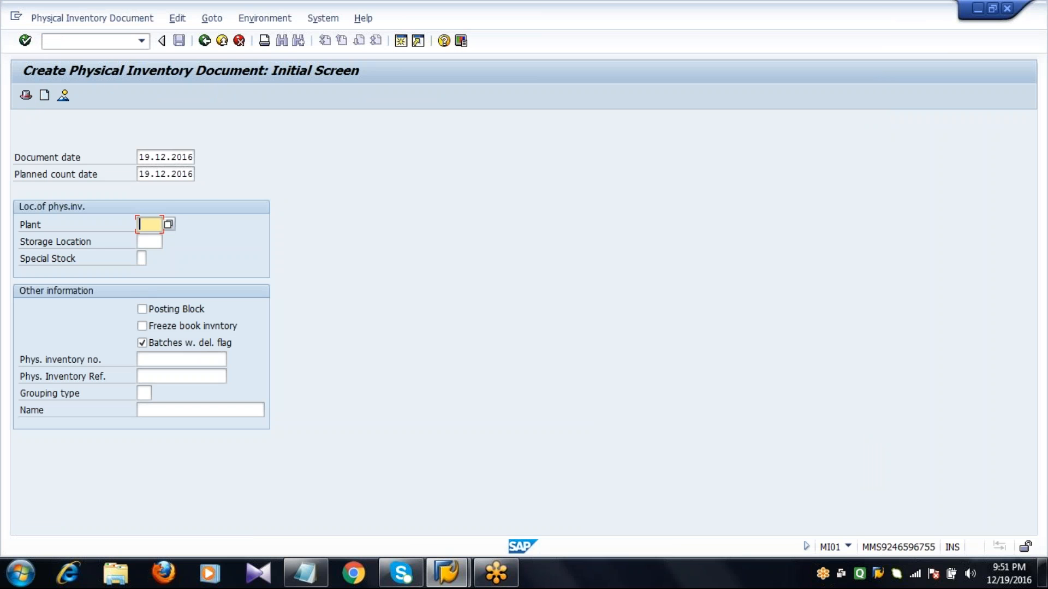
# Enter plant 2011 and storage location 0001 for the physical inventory document and proceed to its items
pyautogui.click(159, 160)
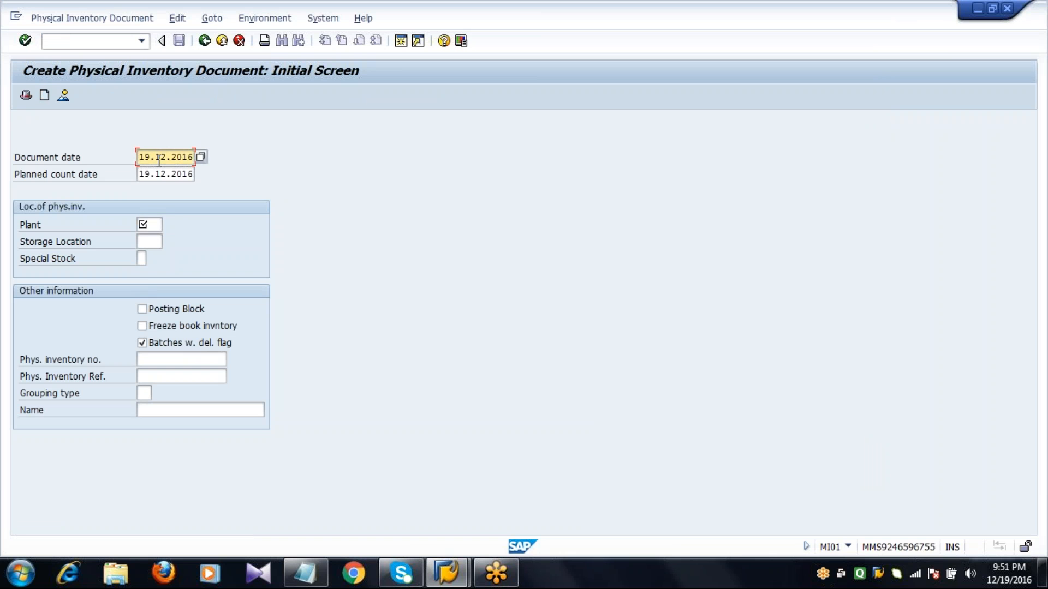
pyautogui.press('Down')
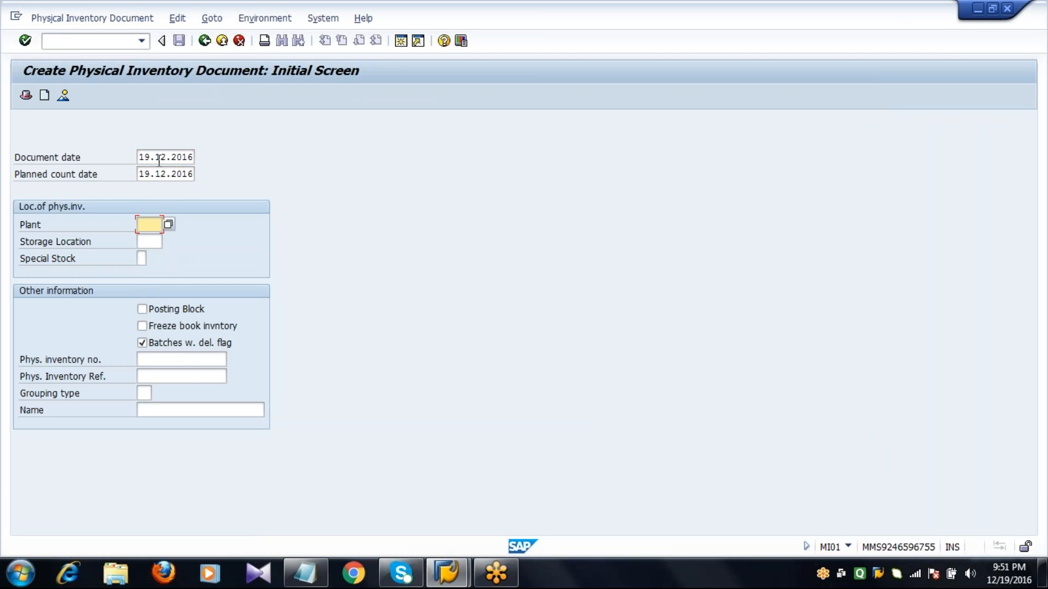
pyautogui.write('2011')
pyautogui.press('Tab')
pyautogui.write('0001')
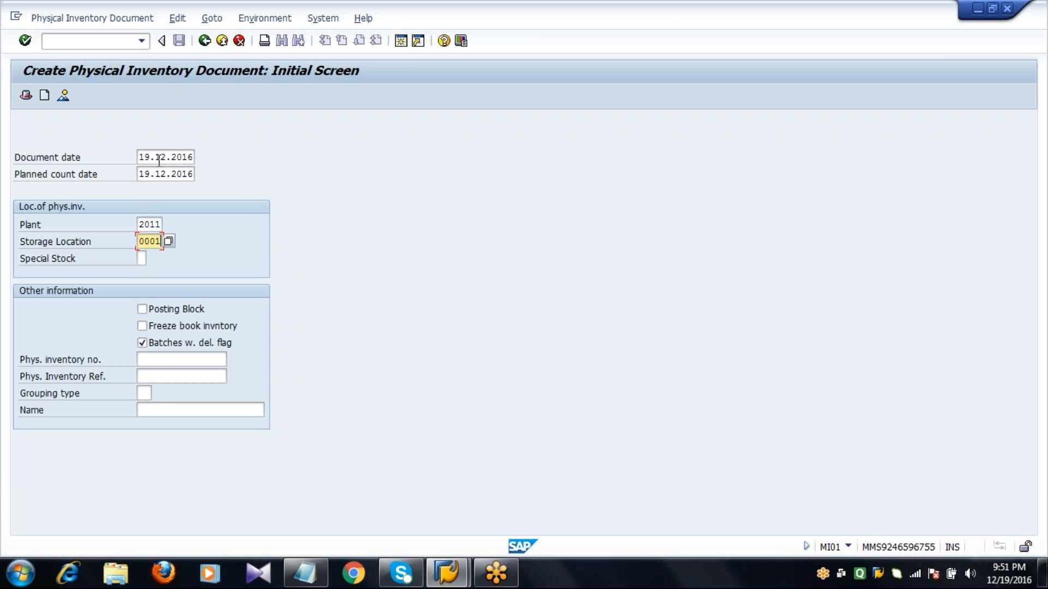
pyautogui.press('Return')
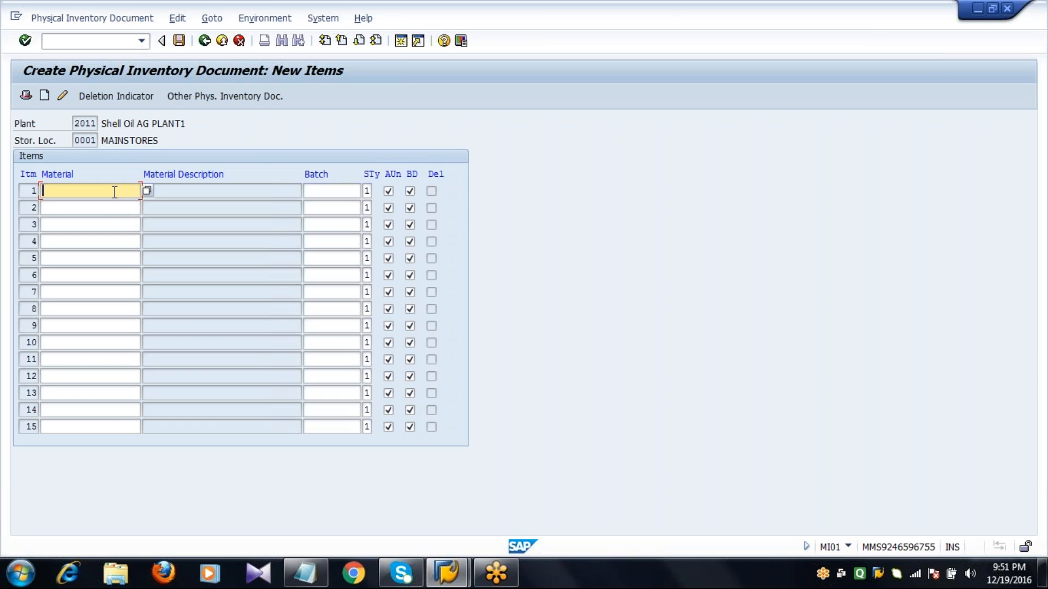
# Enter material T2001 as the first item and choose stock type 1 (Warehouse) for it
pyautogui.write('T')
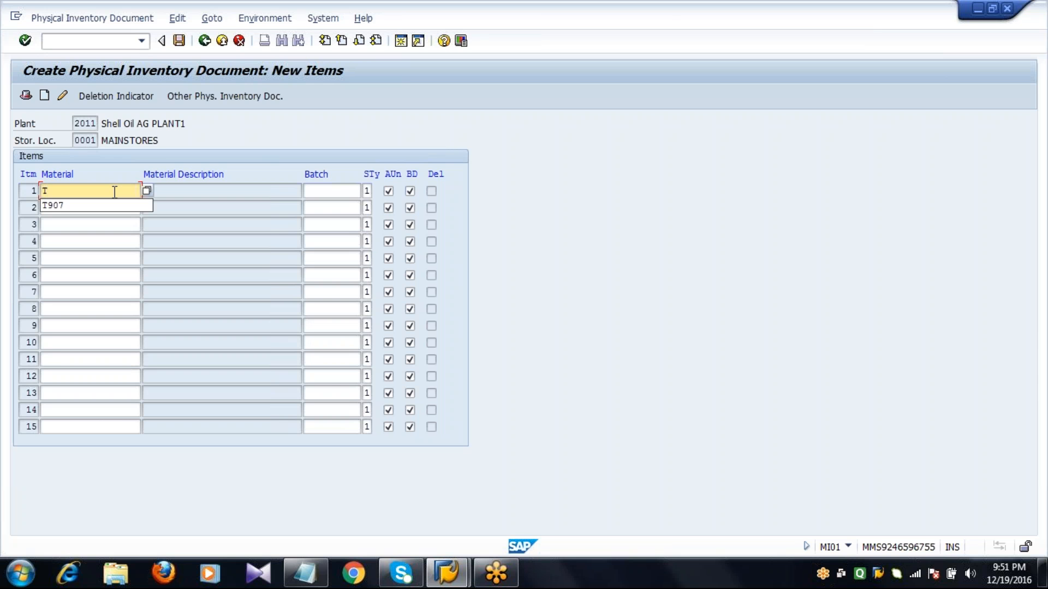
pyautogui.write('2001')
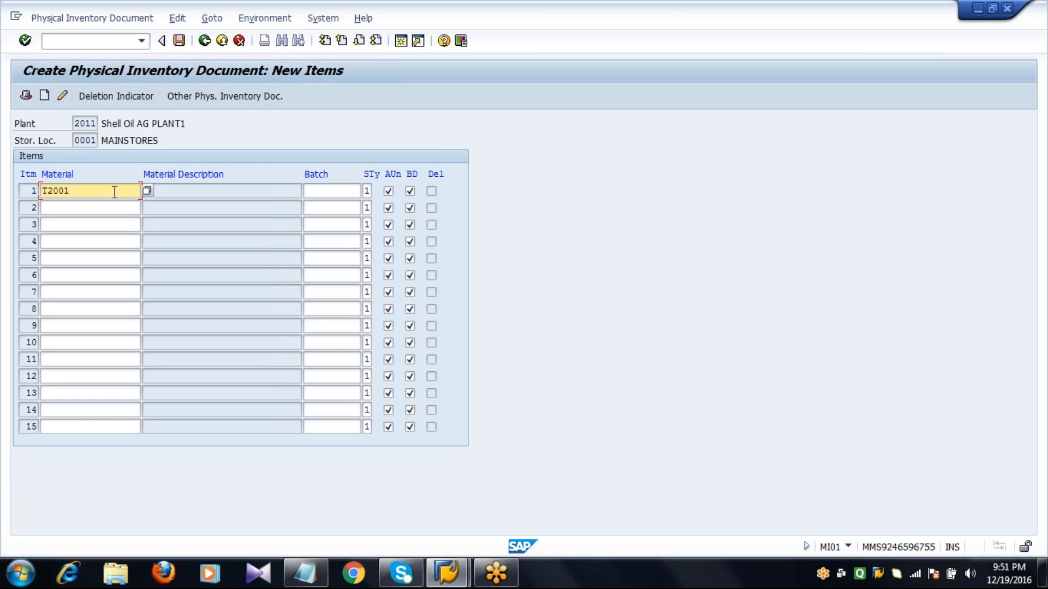
pyautogui.press('Tab')
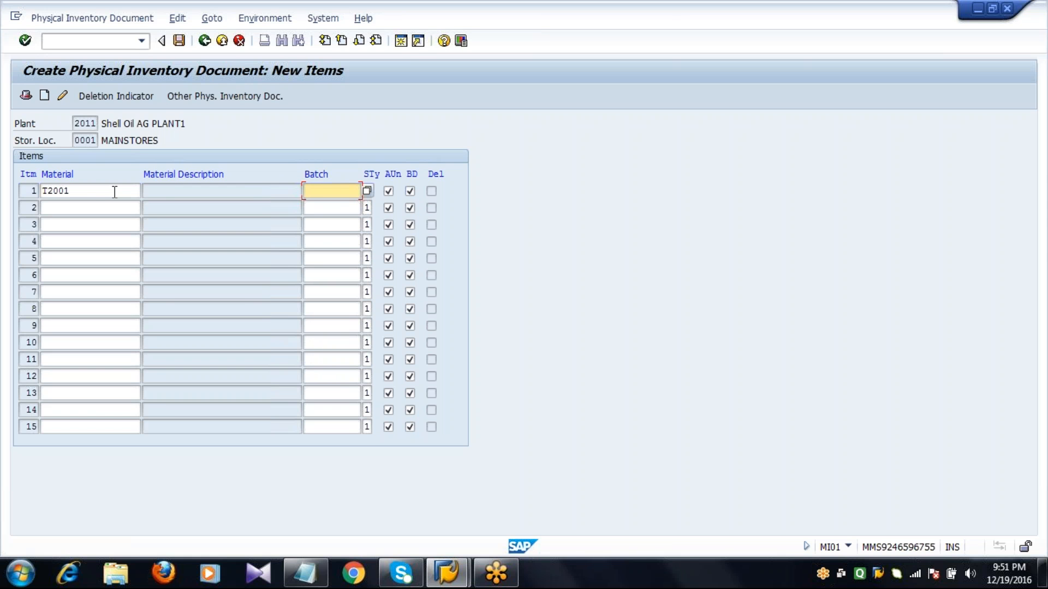
pyautogui.press('Tab')
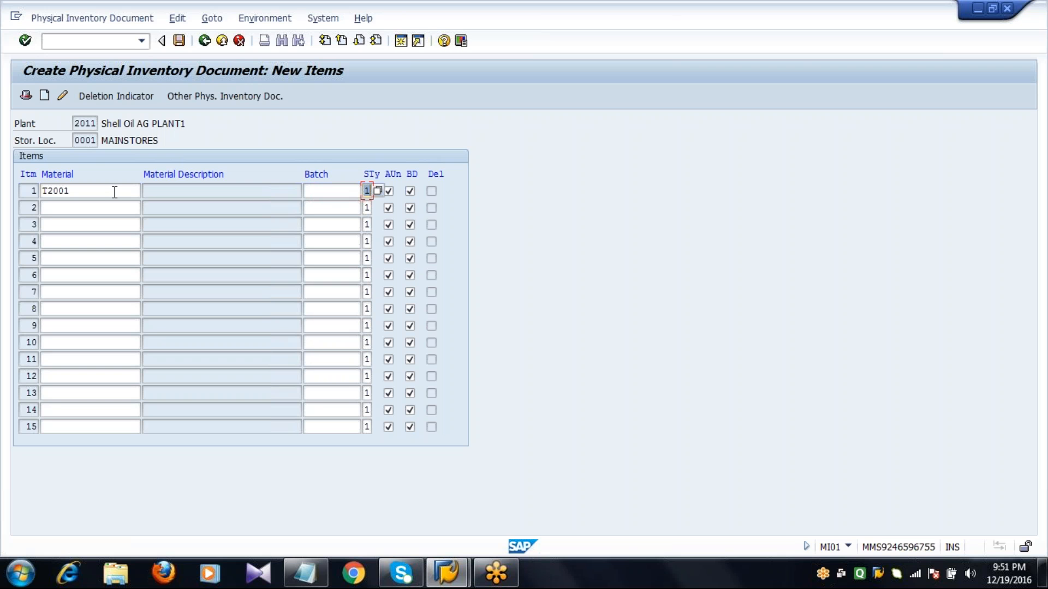
pyautogui.click(377, 191)
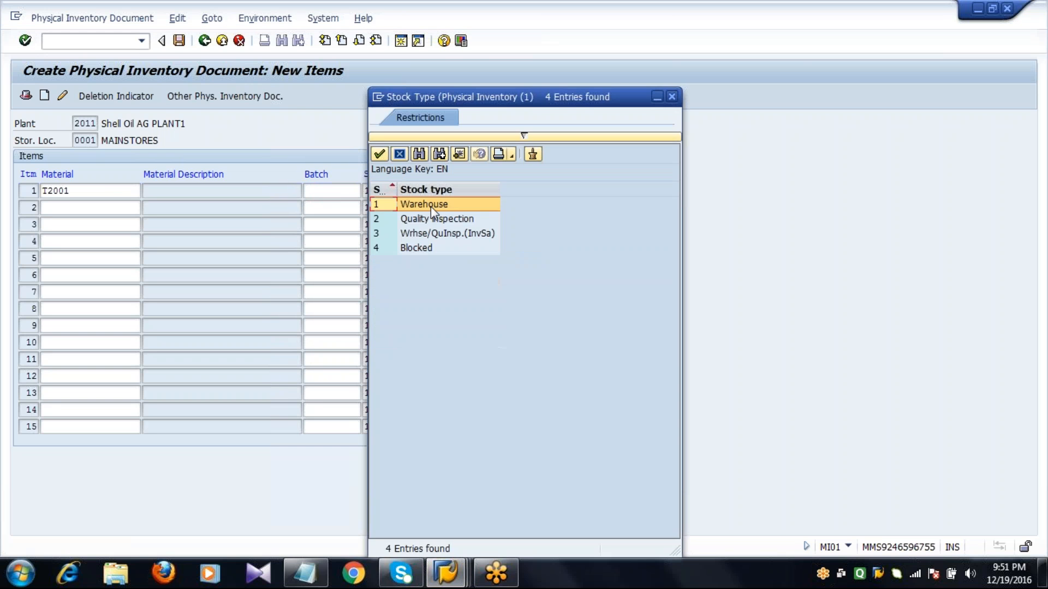
pyautogui.click(431, 207)
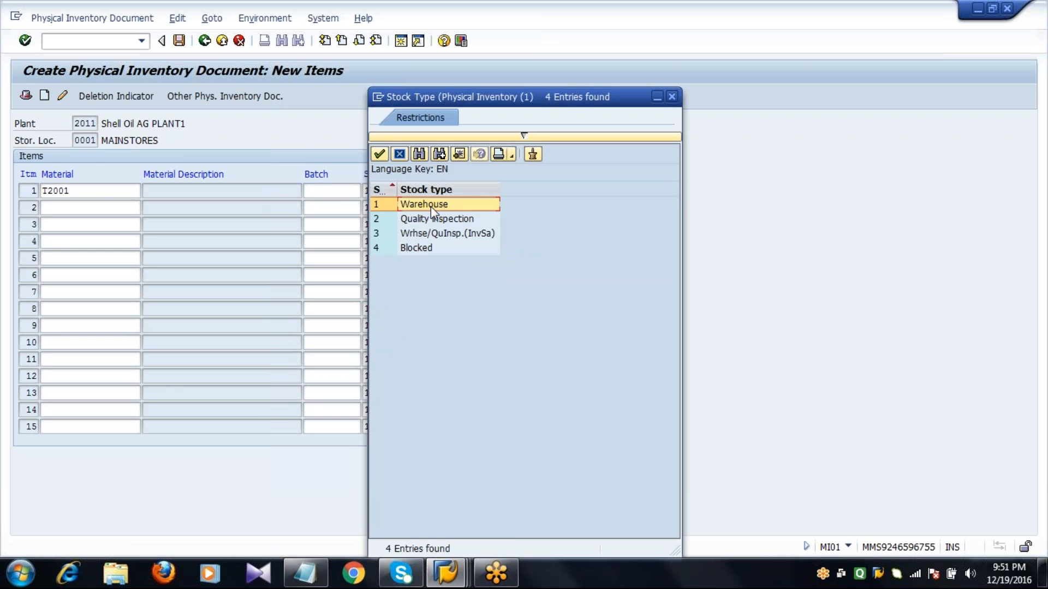
pyautogui.doubleClick(430, 206)
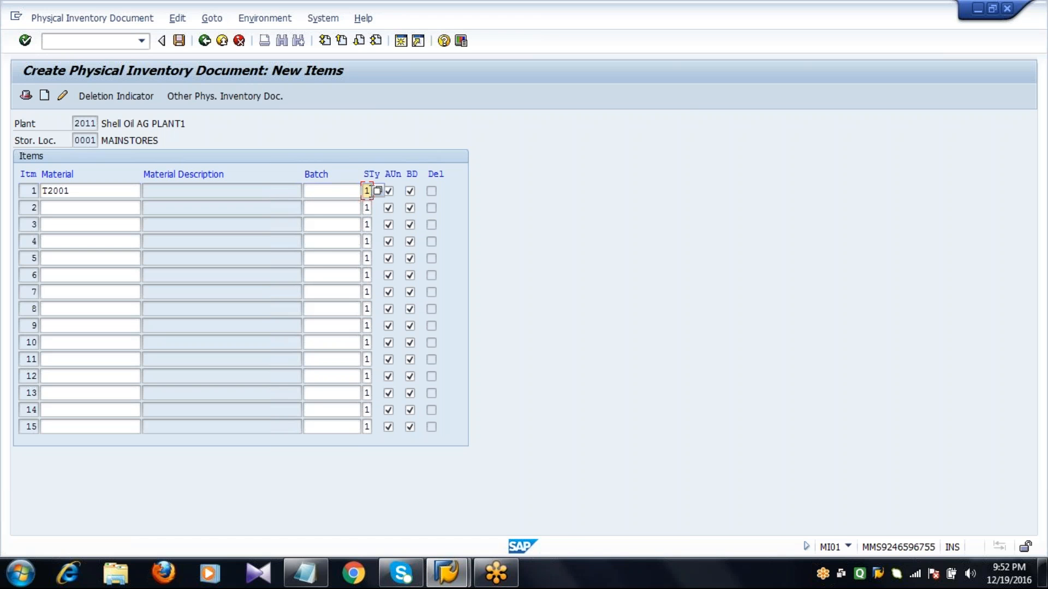
# Save the physical inventory document and read the details of the resulting status message
pyautogui.click(134, 187)
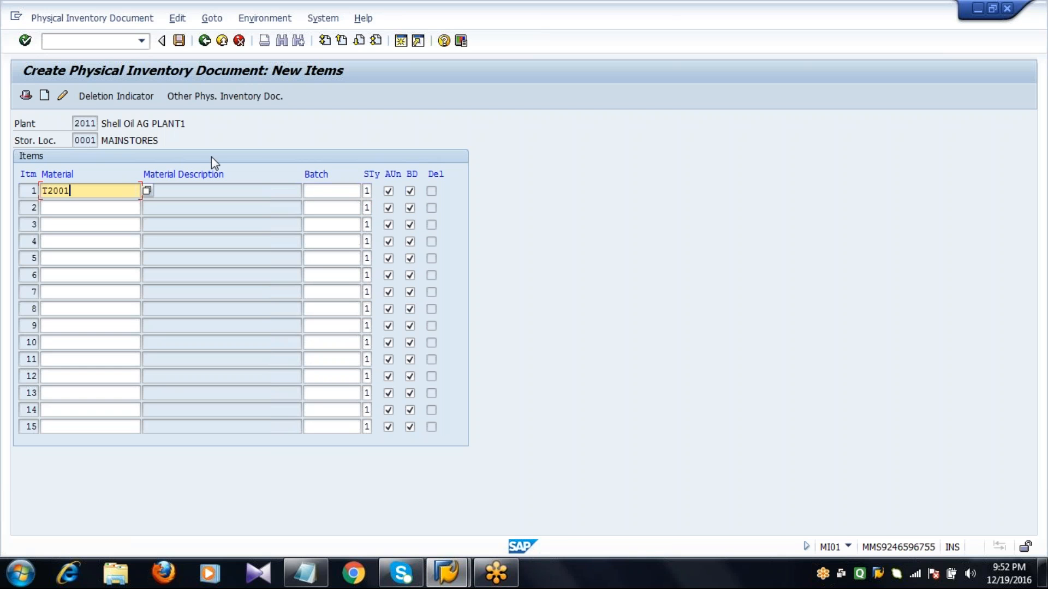
pyautogui.click(179, 42)
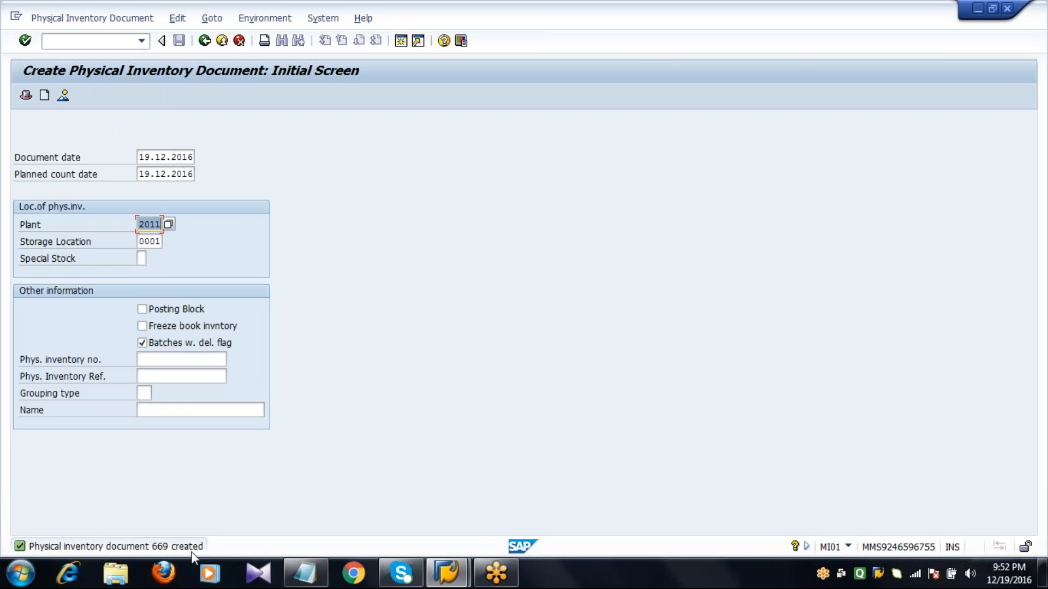
pyautogui.click(166, 548)
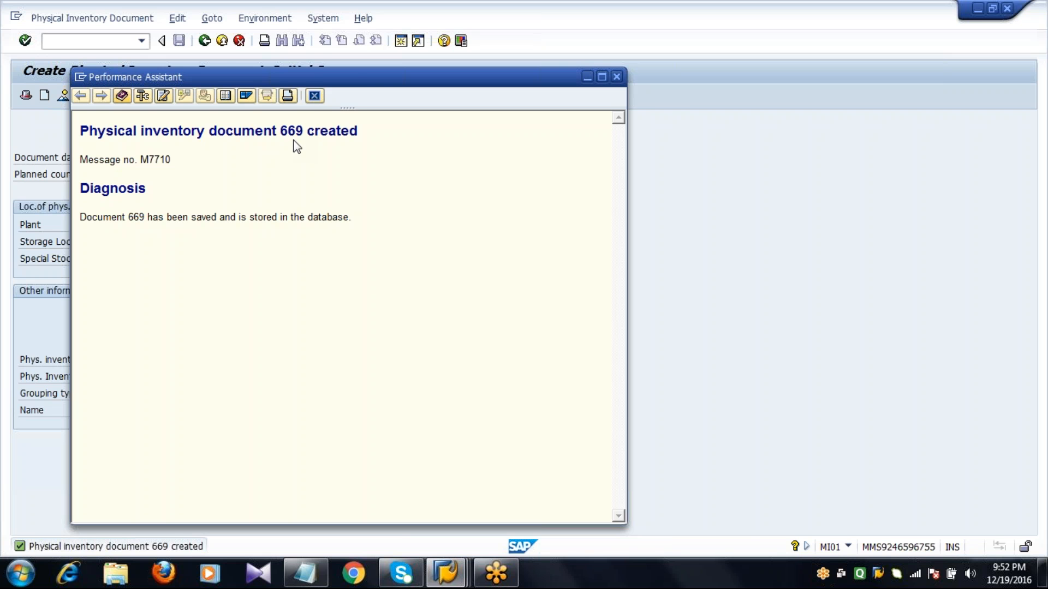
pyautogui.click(314, 96)
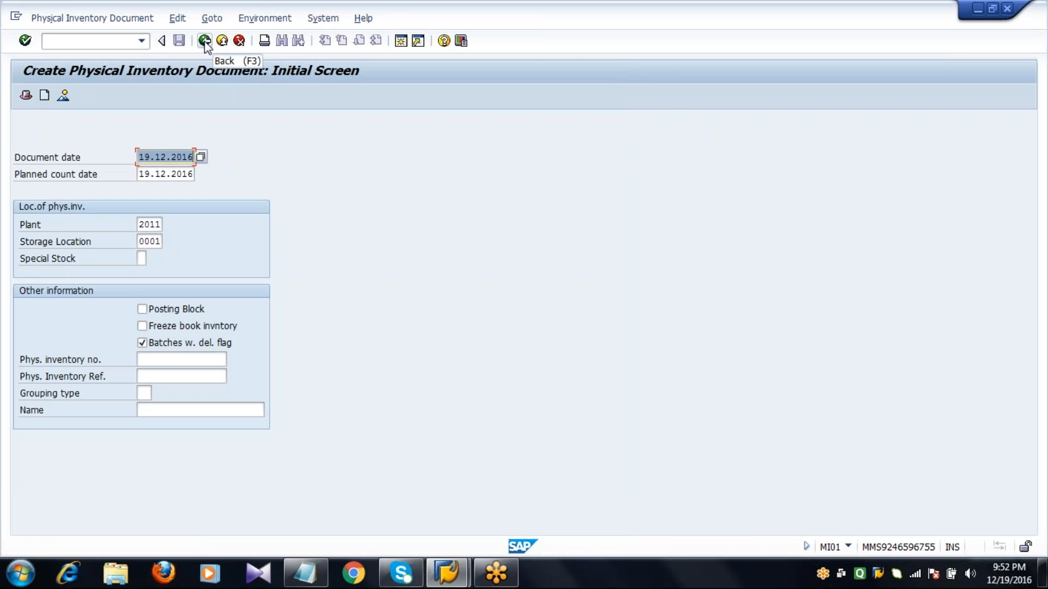
# Leave the physical inventory document creation and start the stock overview transaction MMBE
pyautogui.click(204, 41)
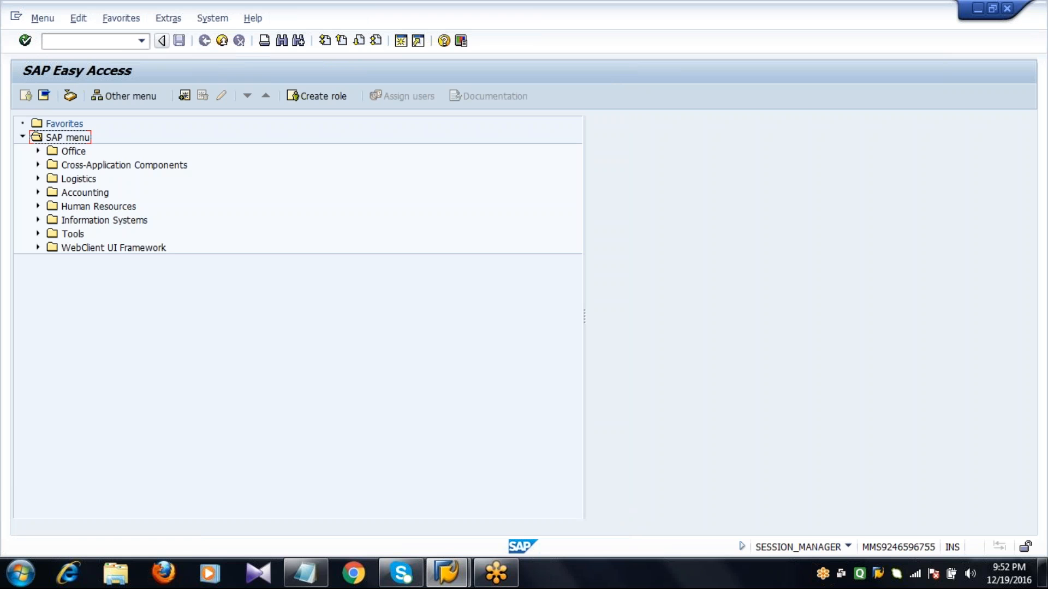
pyautogui.click(121, 41)
pyautogui.write('mmbe')
pyautogui.press('Return')
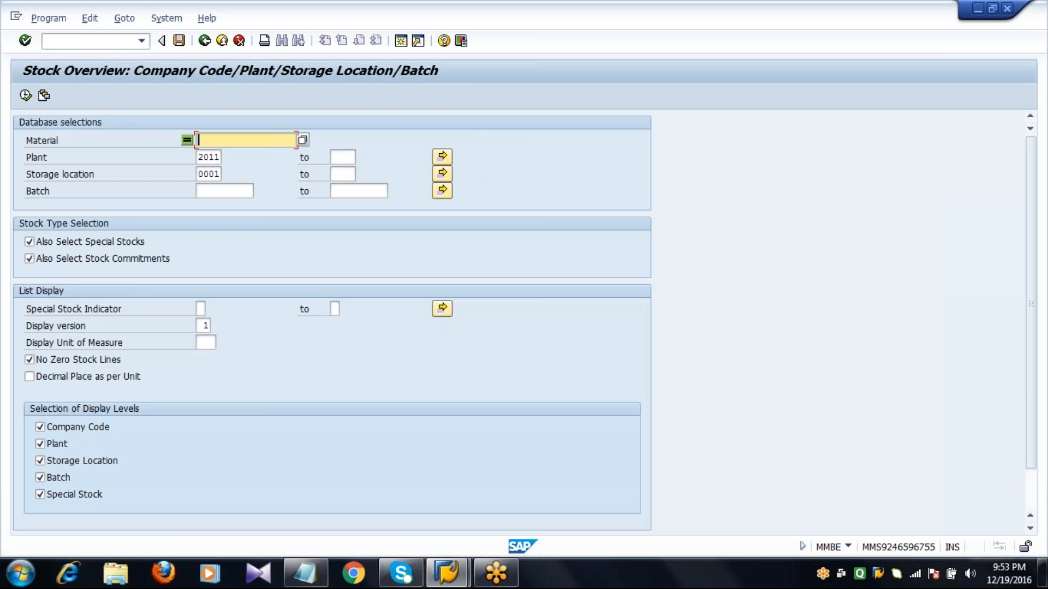
# Run the stock overview for material T2001 in plant 2011 and storage location 0001
pyautogui.write('T')
pyautogui.press('Down')
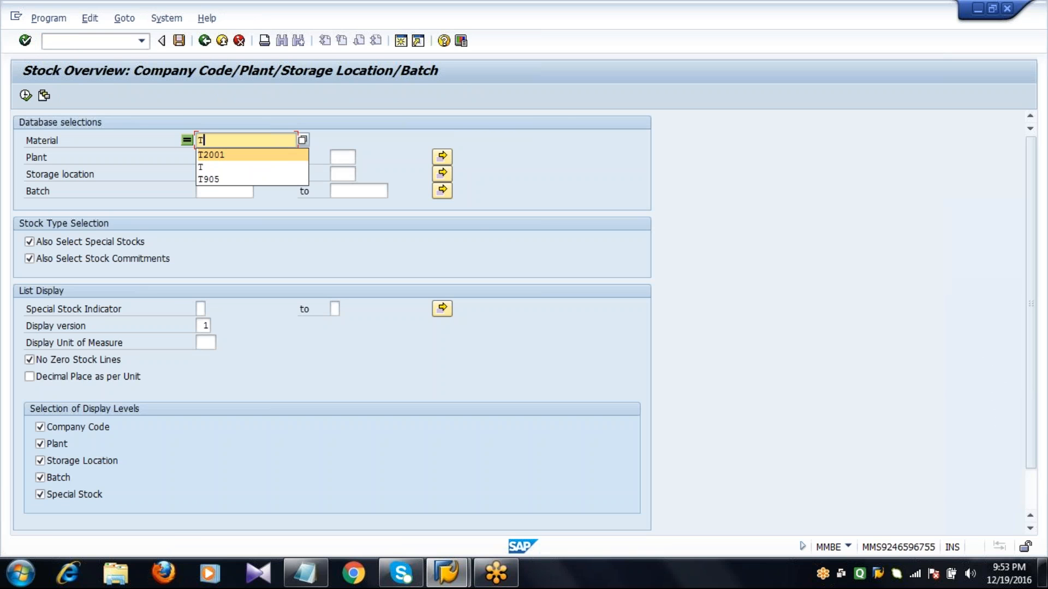
pyautogui.press('Return')
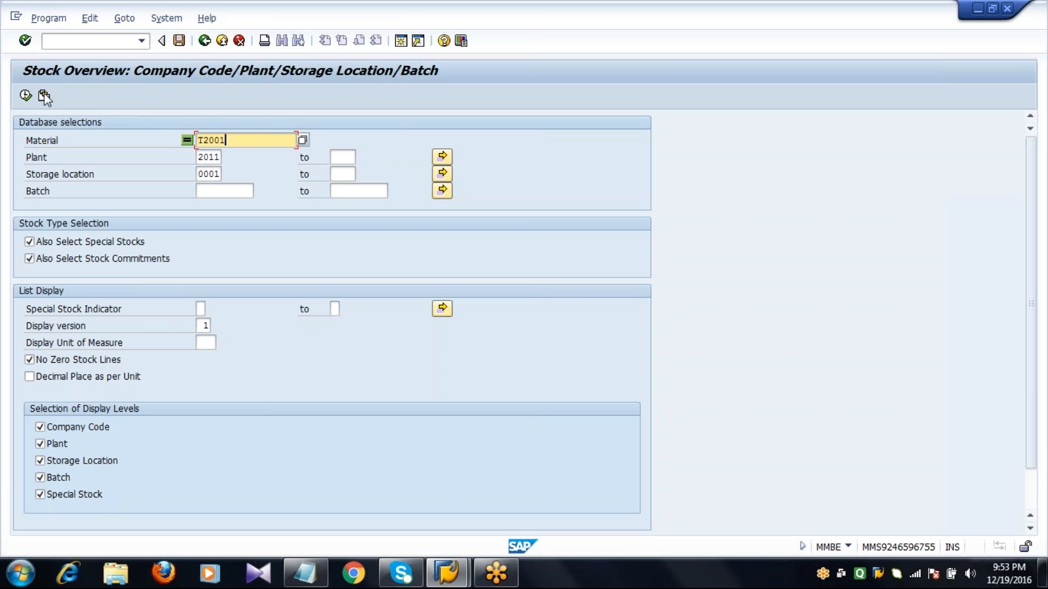
pyautogui.click(26, 96)
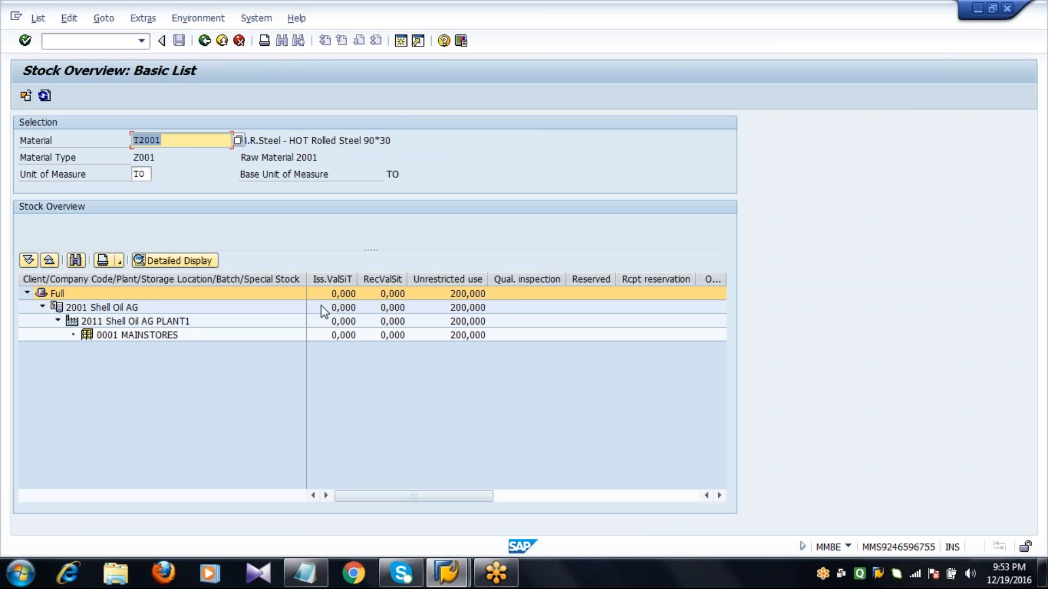
# Check the unrestricted-use stock of material T2001 in storage location 0001 MAINSTORES
pyautogui.click(470, 338)
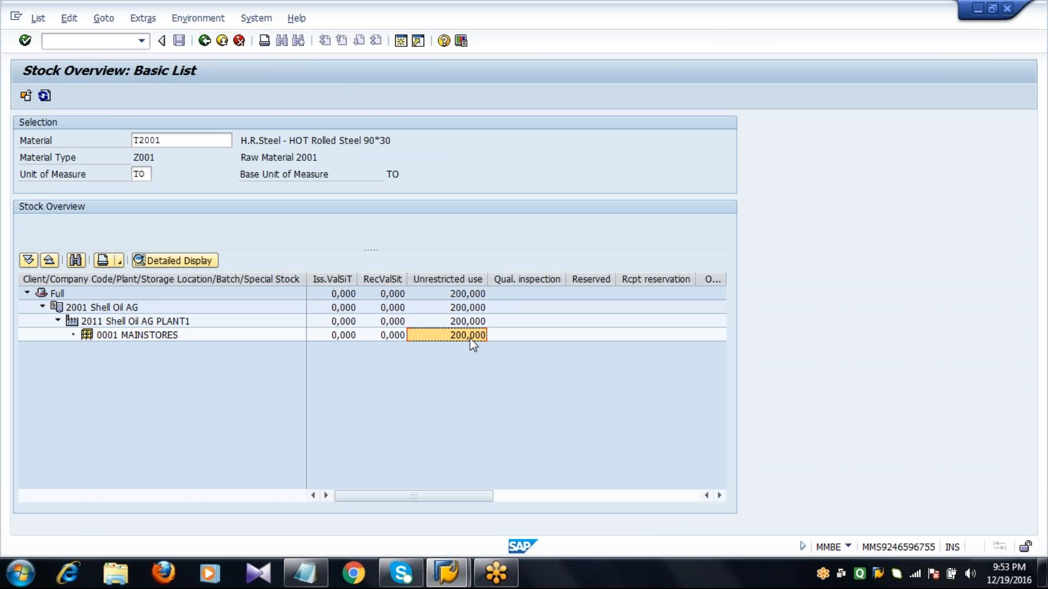
pyautogui.click(457, 362)
pyautogui.click(195, 140)
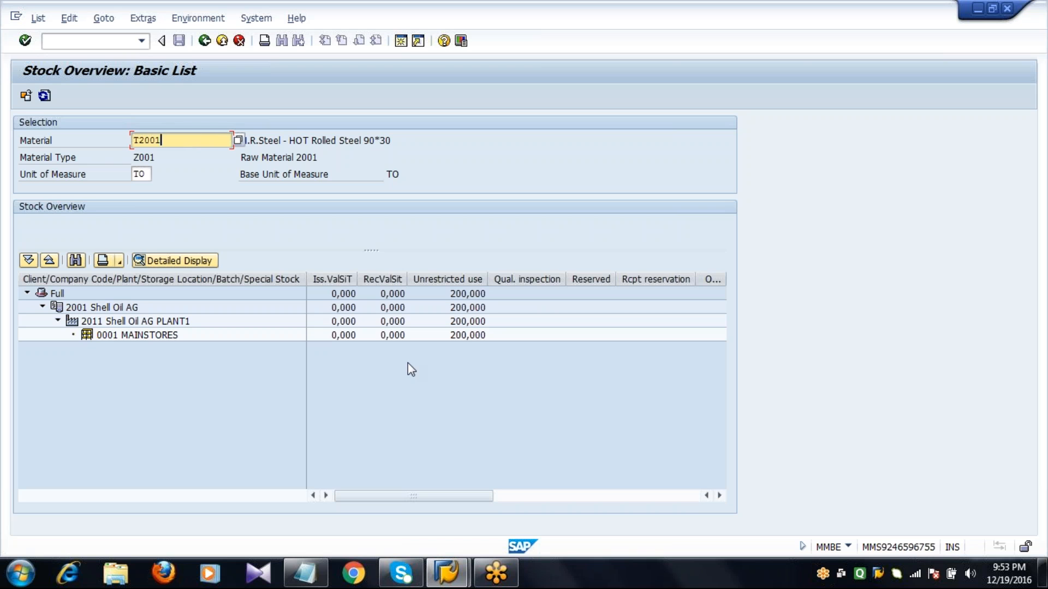
pyautogui.click(470, 340)
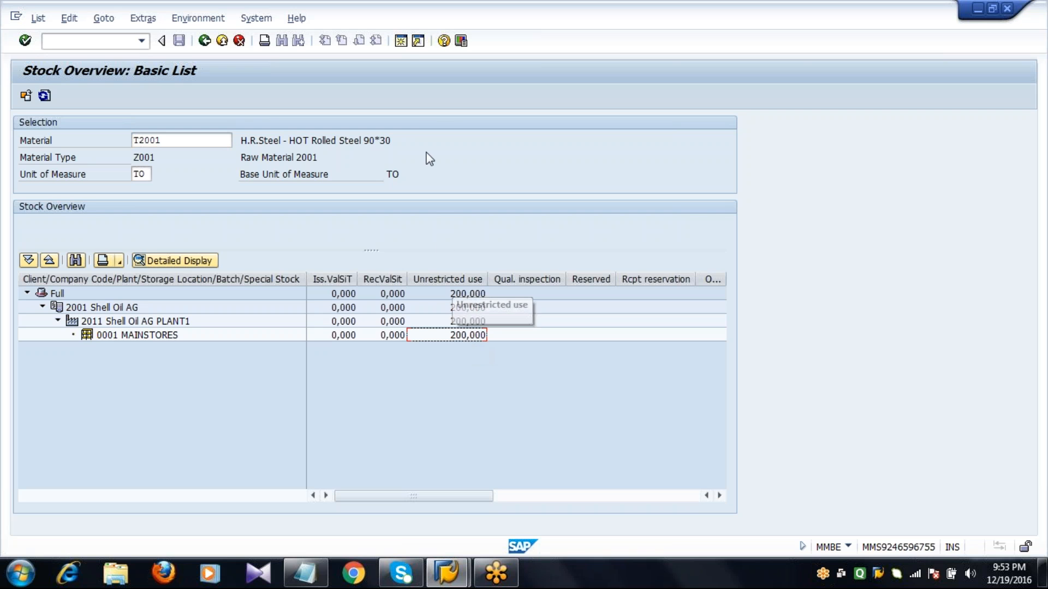
# Open a new session and start the inventory count entry transaction MI04
pyautogui.click(400, 41)
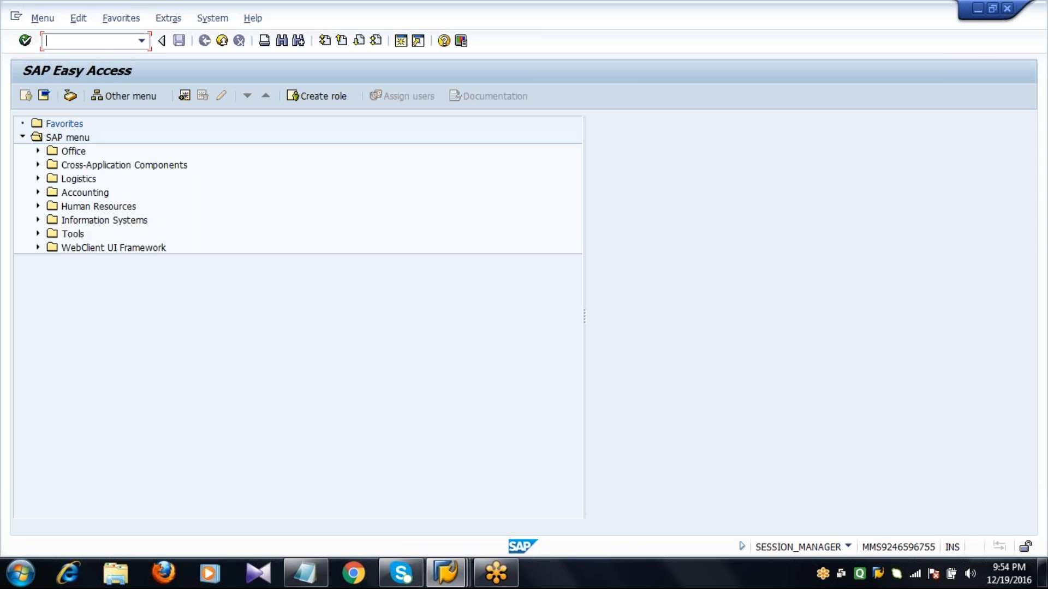
pyautogui.write('MI04')
pyautogui.press('Return')
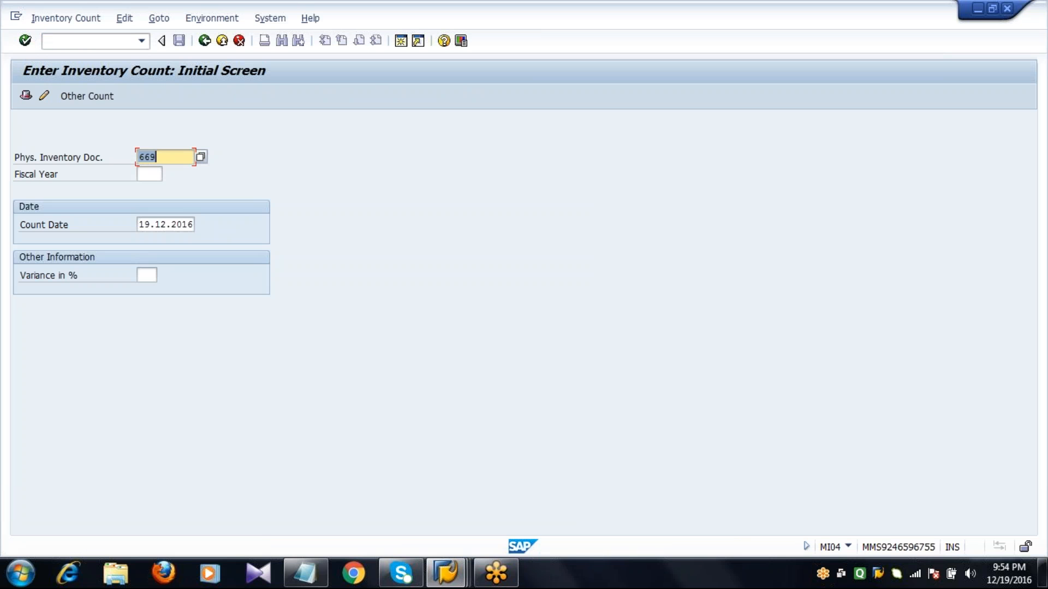
# Open the count entry for physical inventory document 669 in fiscal year 2016 with count date 19.12.2016
pyautogui.click(172, 157)
pyautogui.press('Tab')
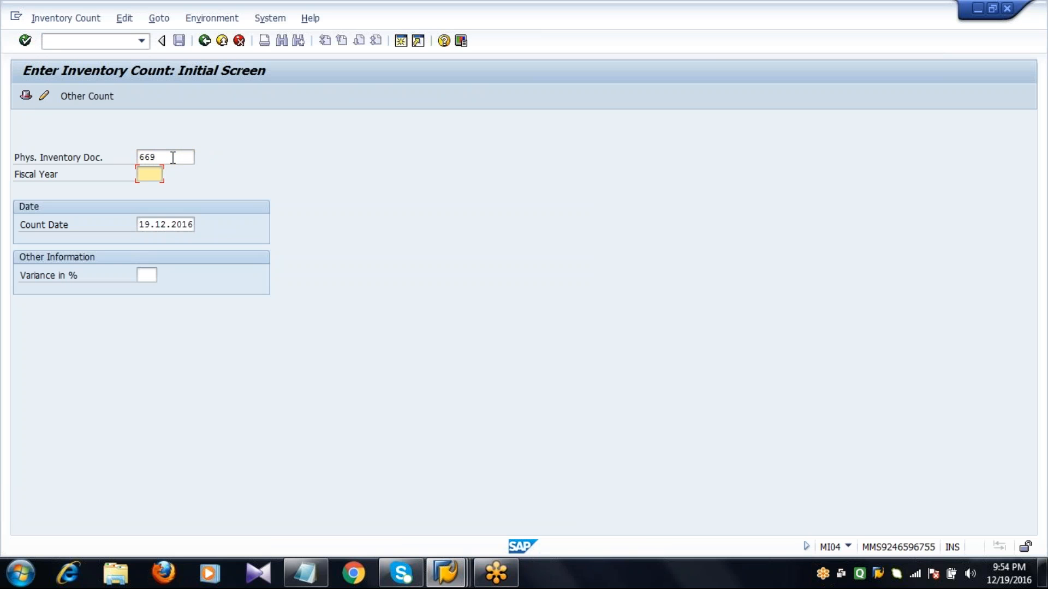
pyautogui.write('2016')
pyautogui.press('Tab')
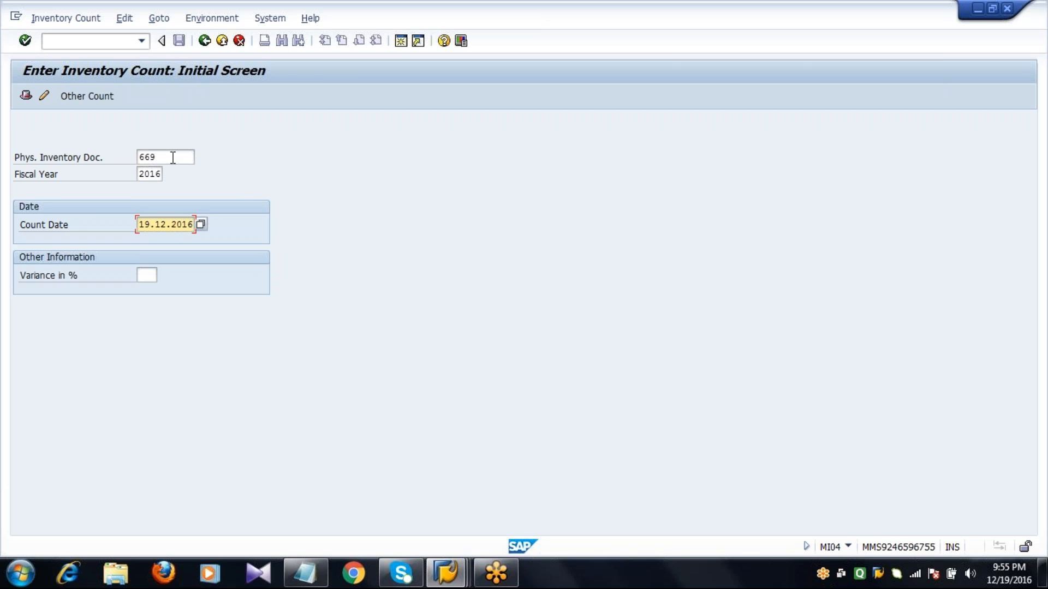
pyautogui.press('Return')
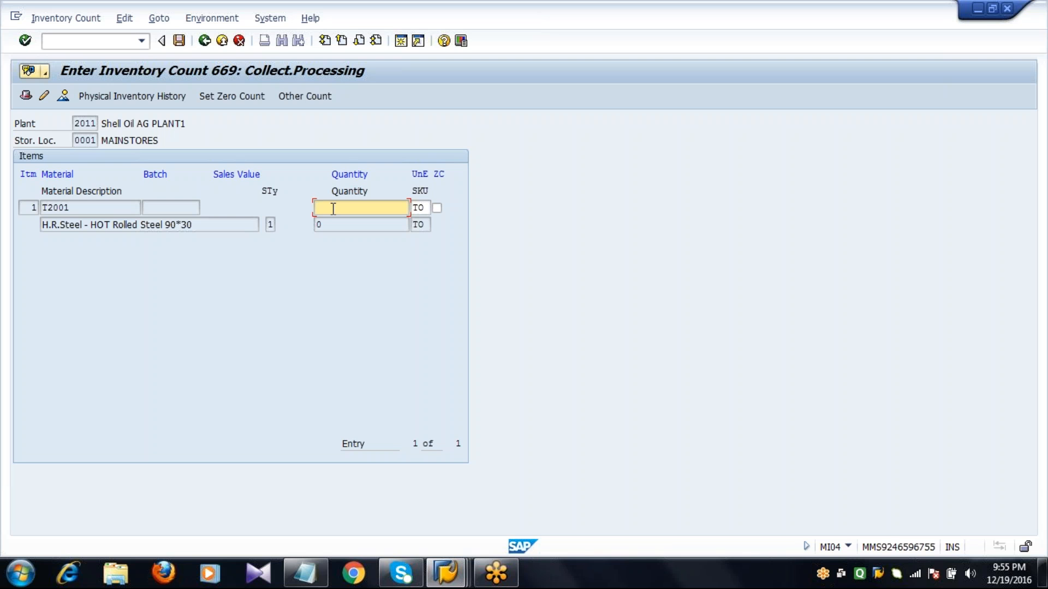
# Enter a counted quantity of 310 TO for material T2001 and save the inventory count
pyautogui.write('310')
pyautogui.press('Return')
pyautogui.click(353, 212)
pyautogui.click(179, 41)
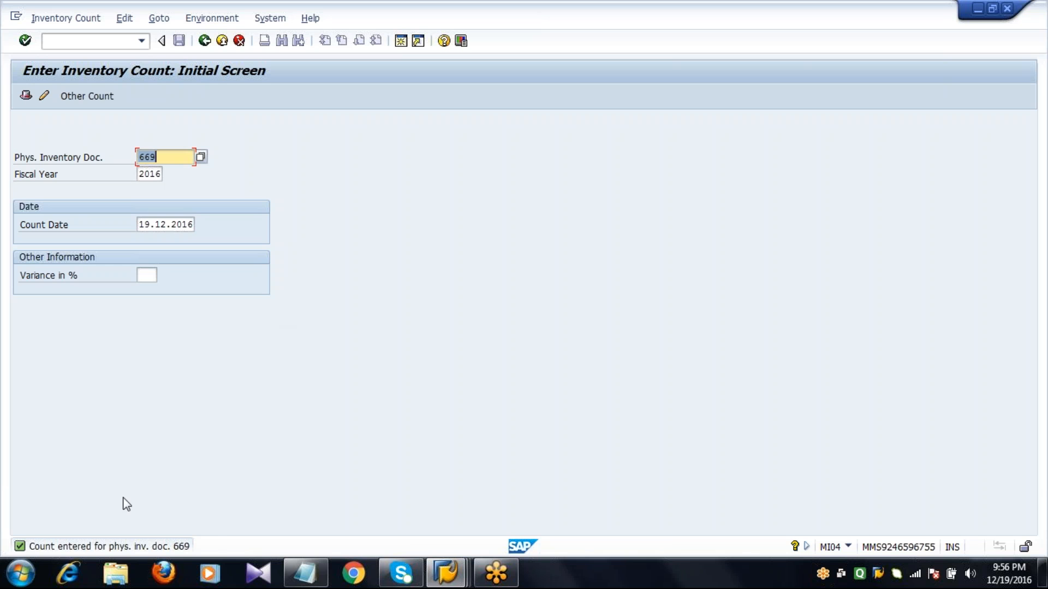
# Leave the inventory count entry and start the inventory differences list transaction MI20
pyautogui.click(204, 41)
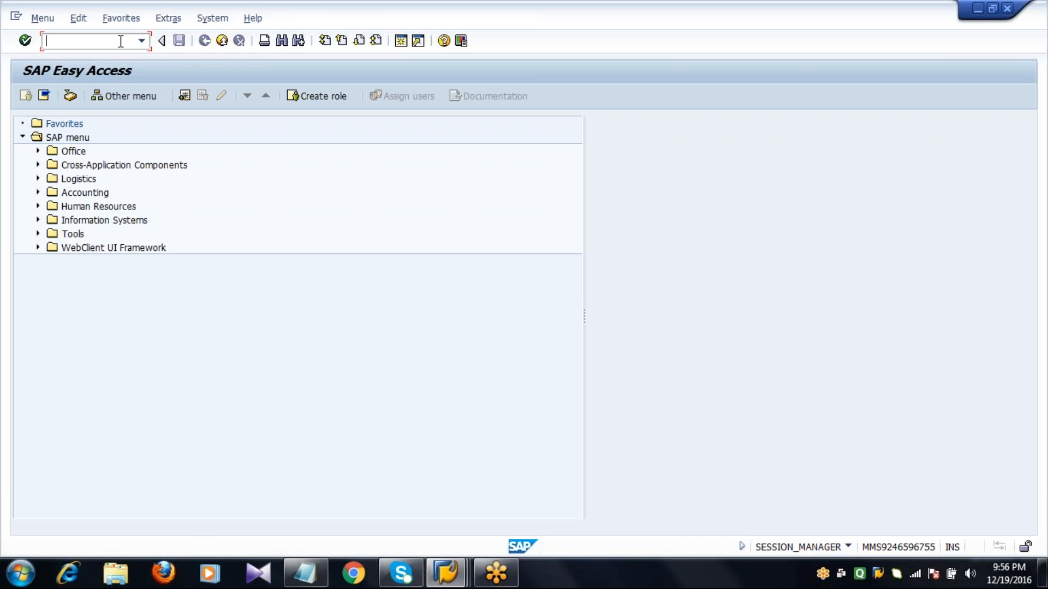
pyautogui.write('MI20')
pyautogui.press('Return')
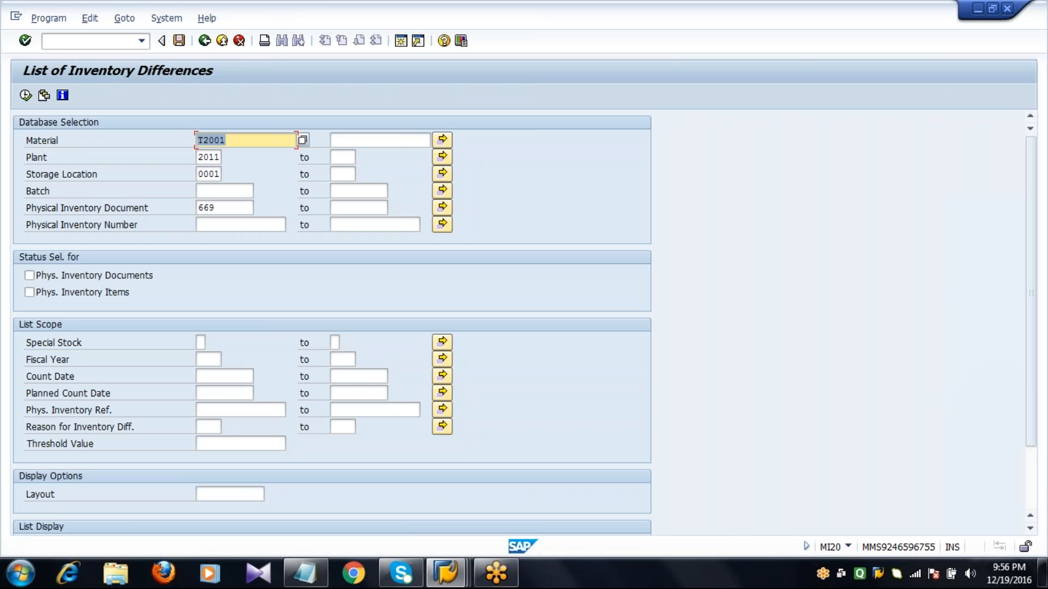
# Run the list of inventory differences for material T2001, plant 2011, storage location 0001 and physical inventory document 669
pyautogui.press('Right')
pyautogui.press('Tab')
pyautogui.press('Tab')
pyautogui.press('Tab')
pyautogui.press('Tab')
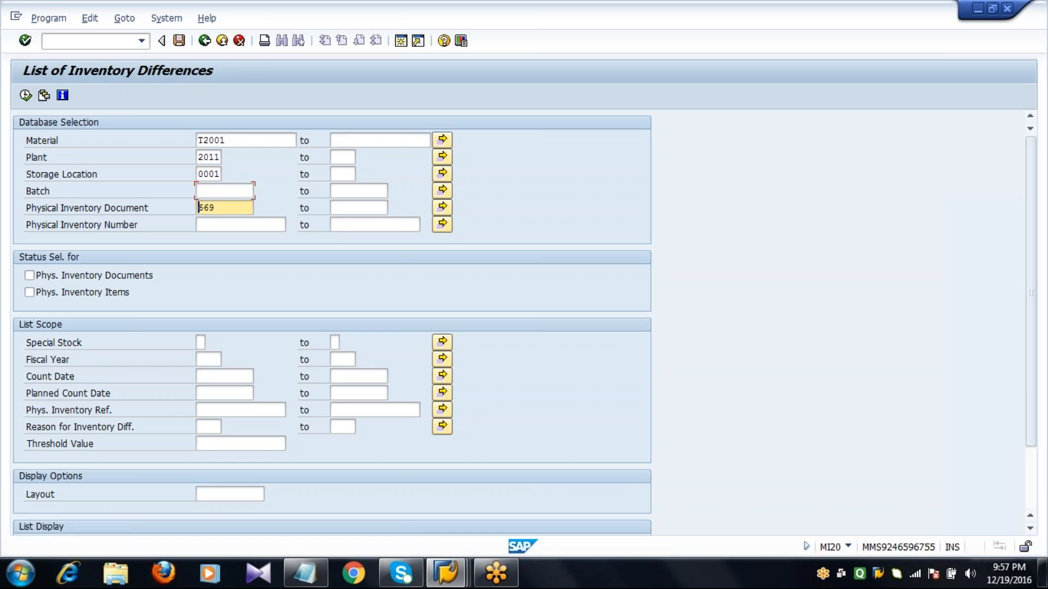
pyautogui.press('End')
pyautogui.click(228, 141)
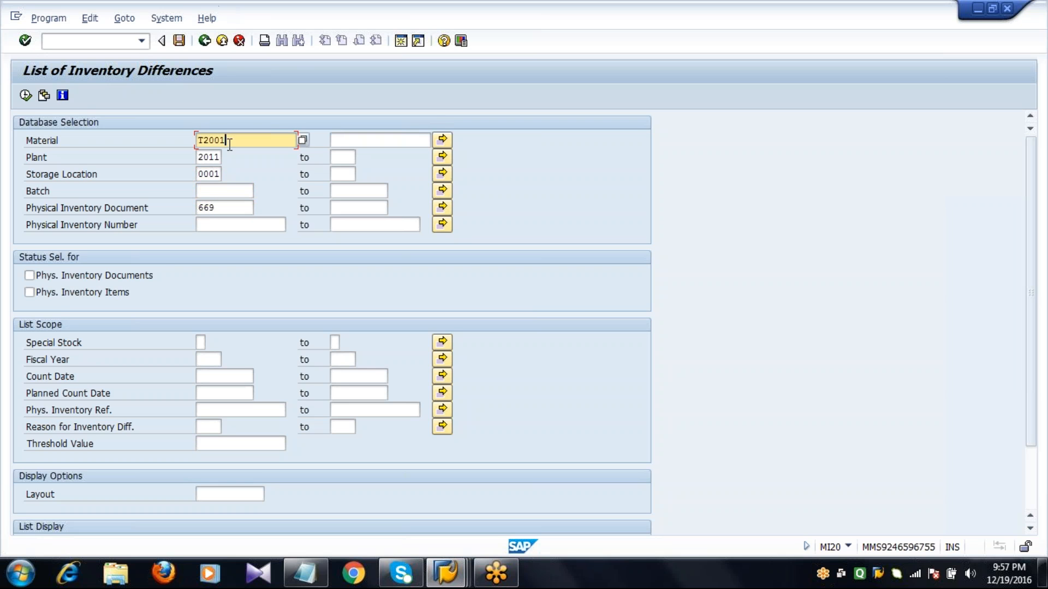
pyautogui.click(221, 174)
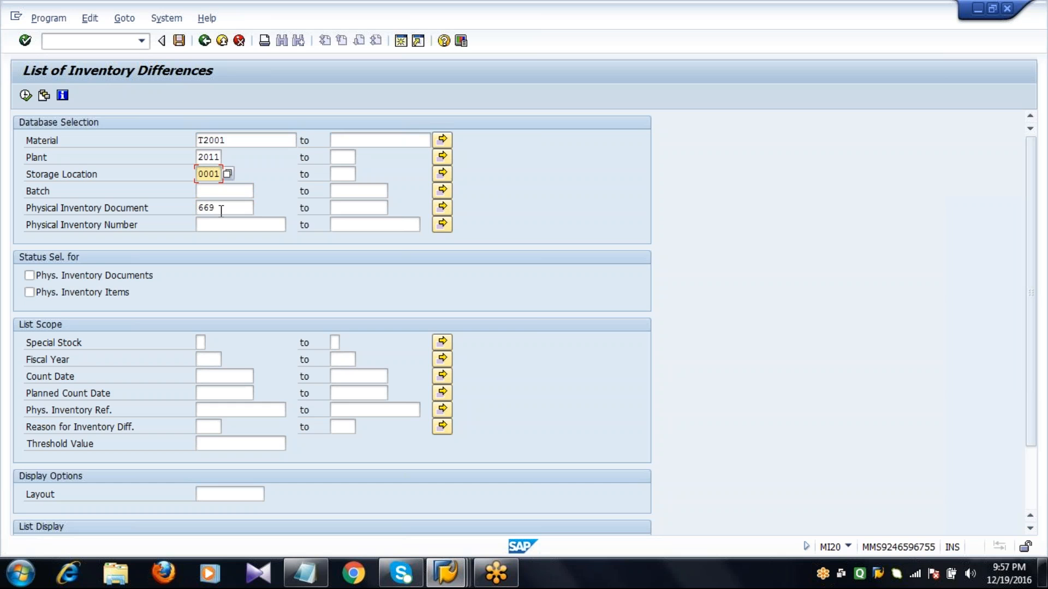
pyautogui.click(198, 203)
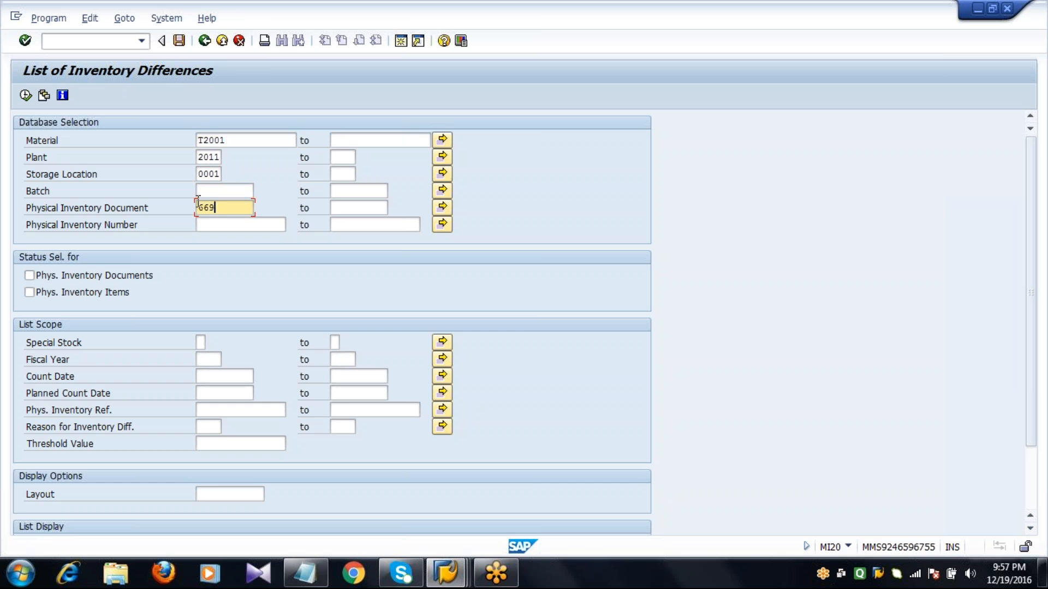
pyautogui.click(26, 96)
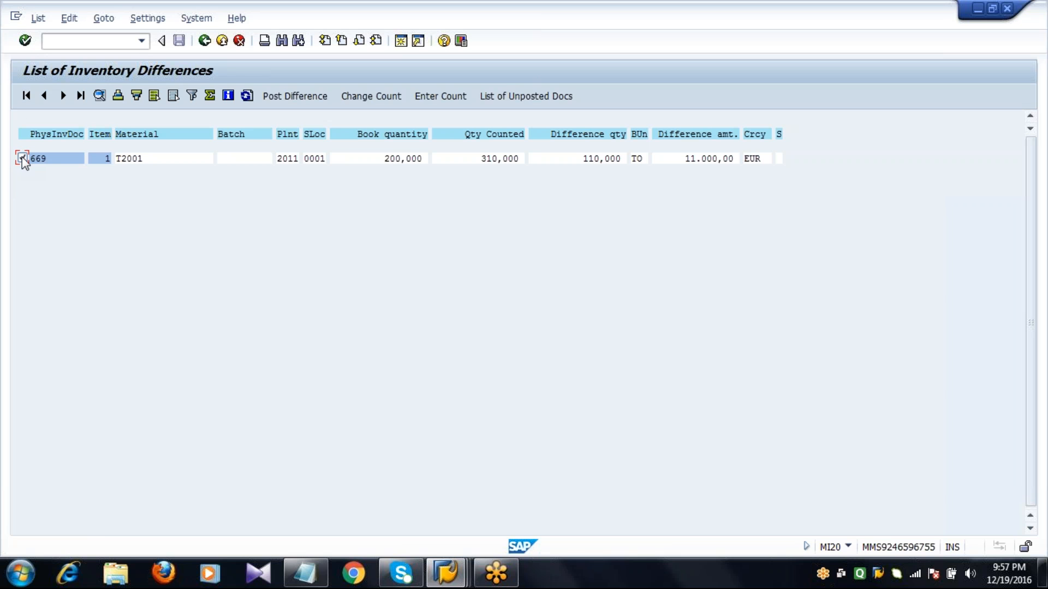
# Display the details of the document 669 item and examine its book quantity, counted quantity, difference quantity and difference amount
pyautogui.click(100, 96)
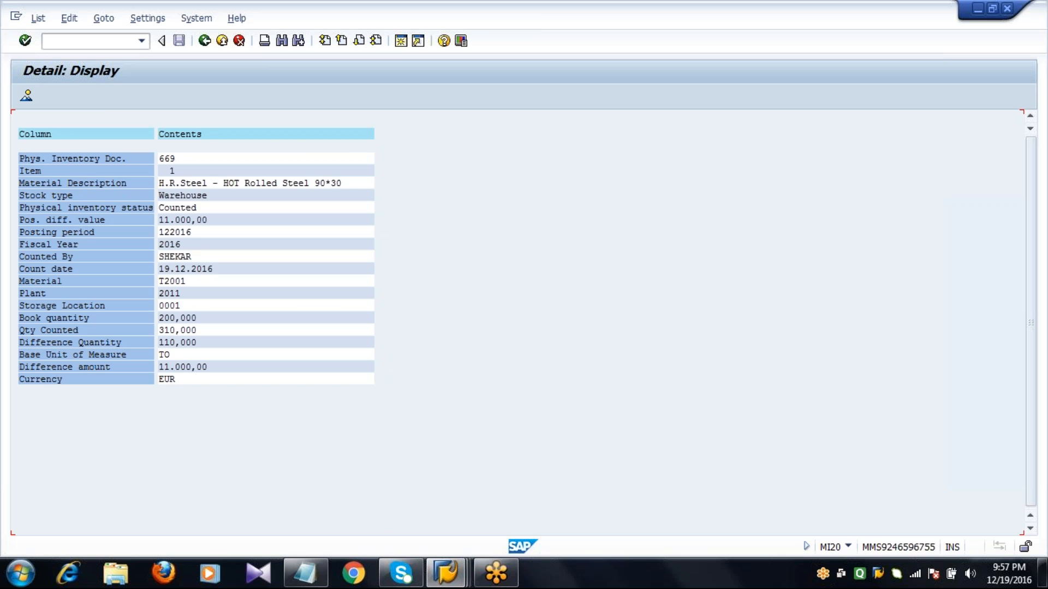
pyautogui.click(44, 317)
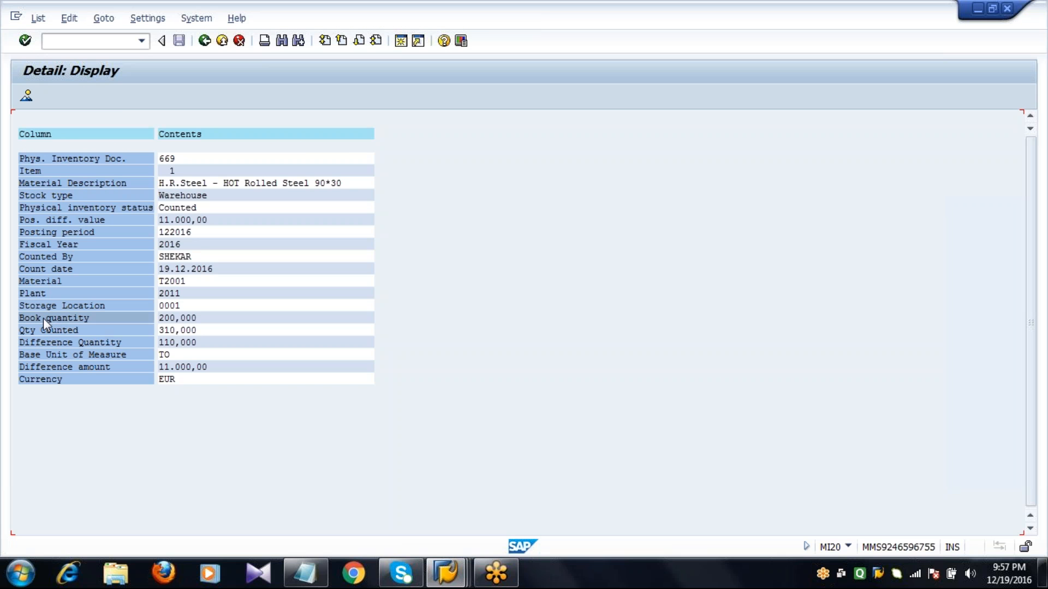
pyautogui.click(171, 318)
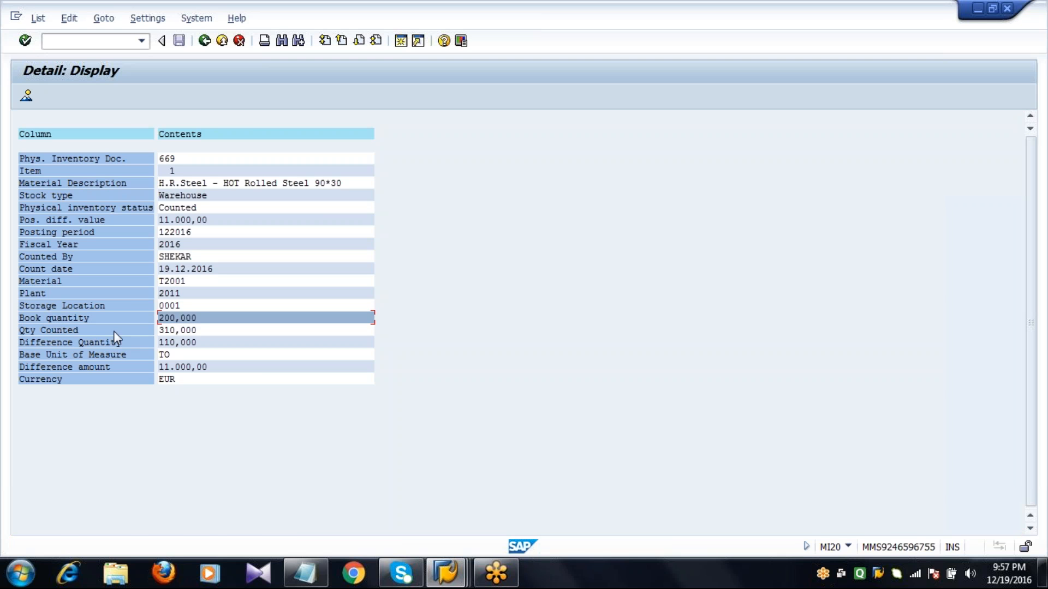
pyautogui.click(90, 329)
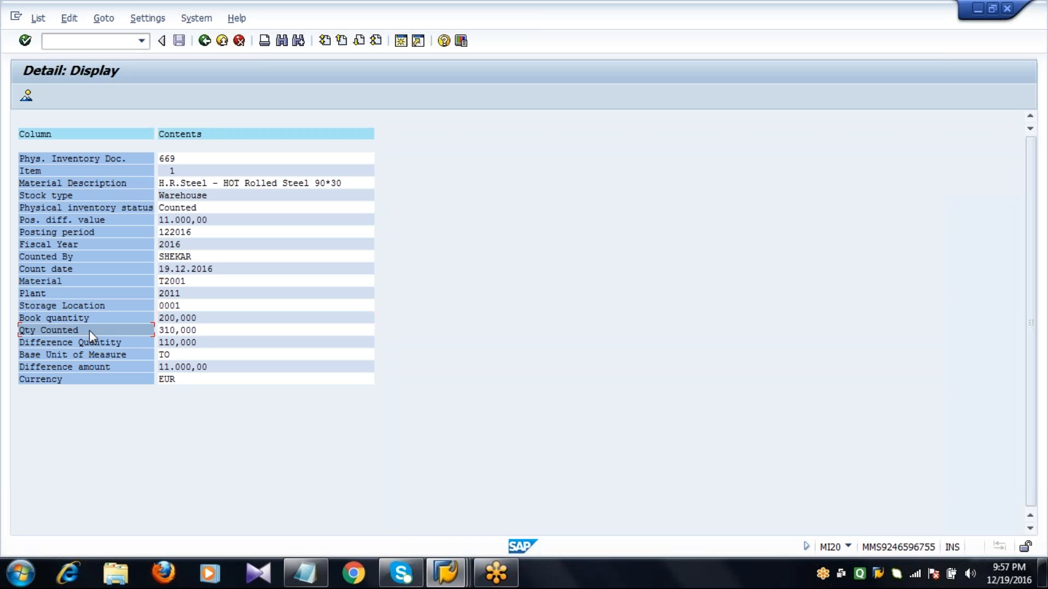
pyautogui.click(200, 331)
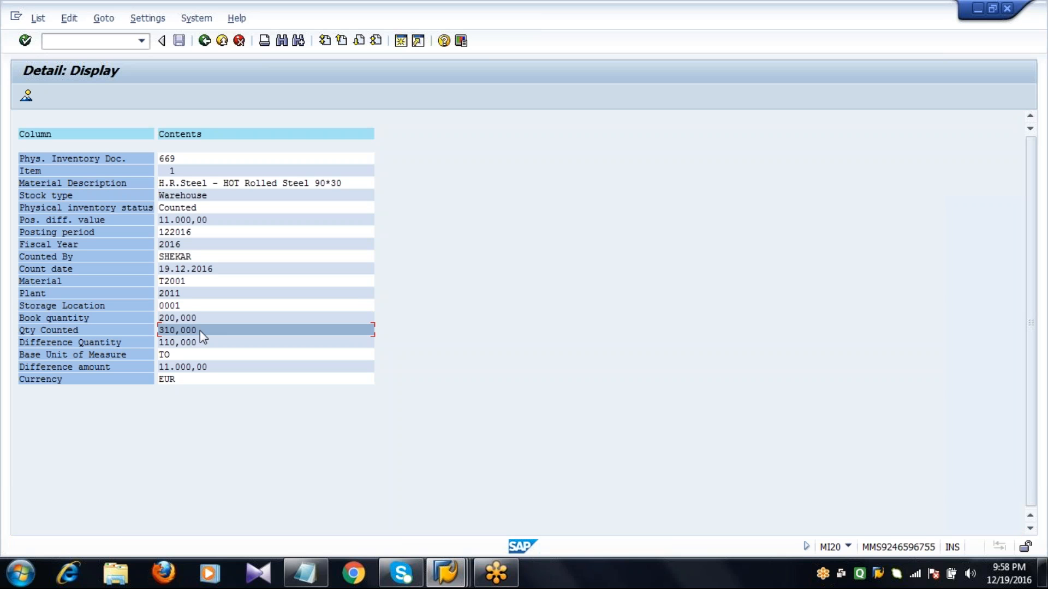
pyautogui.click(96, 344)
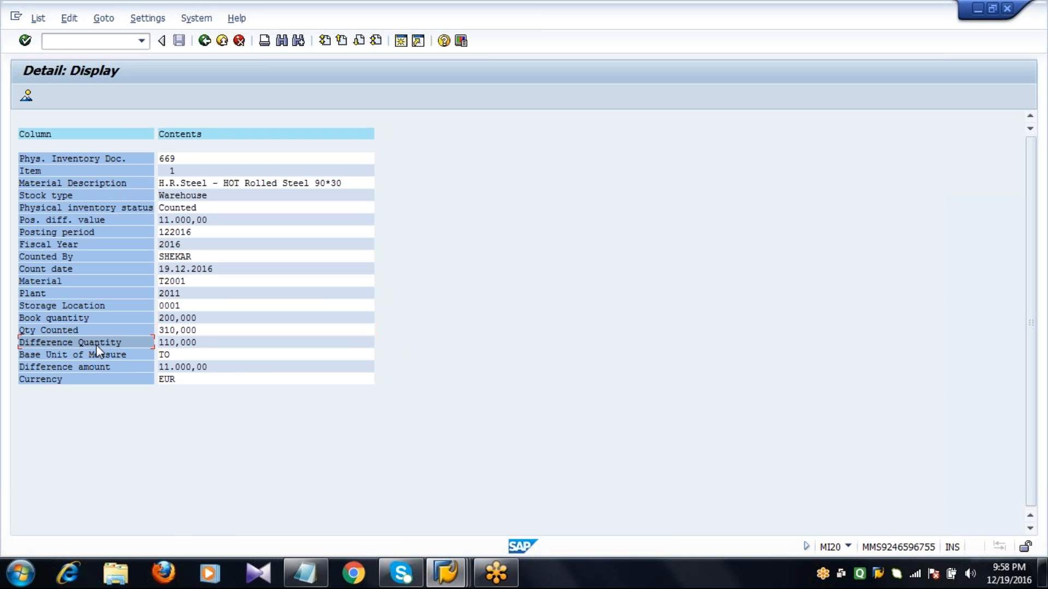
pyautogui.click(183, 345)
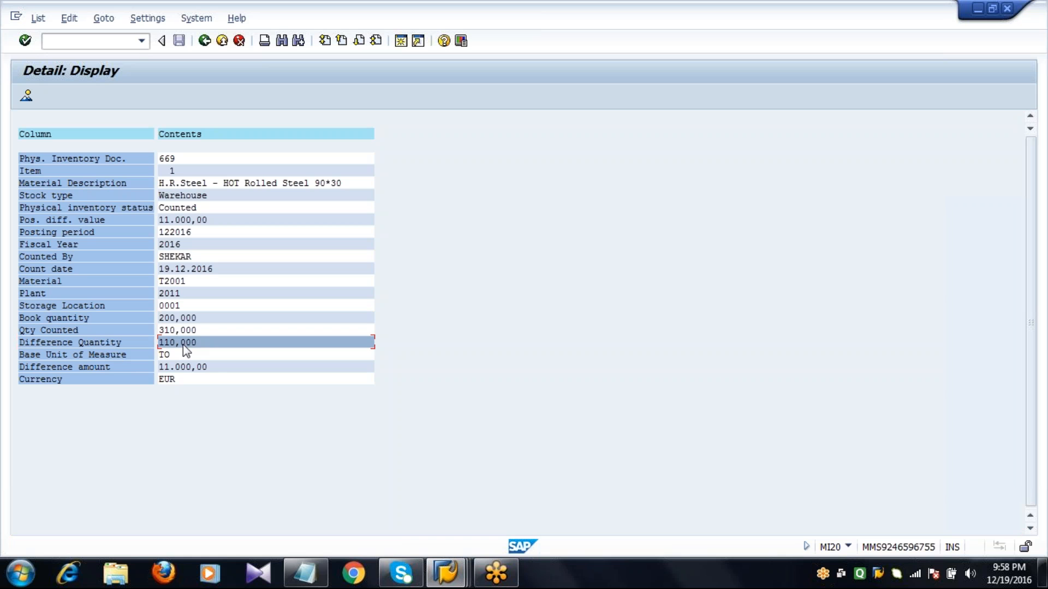
pyautogui.click(130, 366)
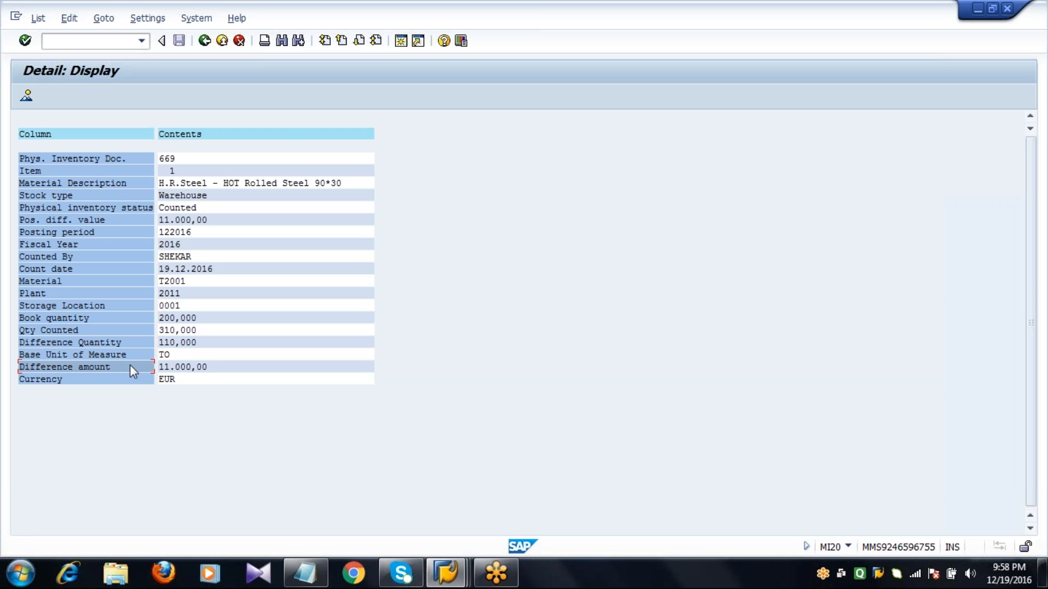
pyautogui.click(220, 373)
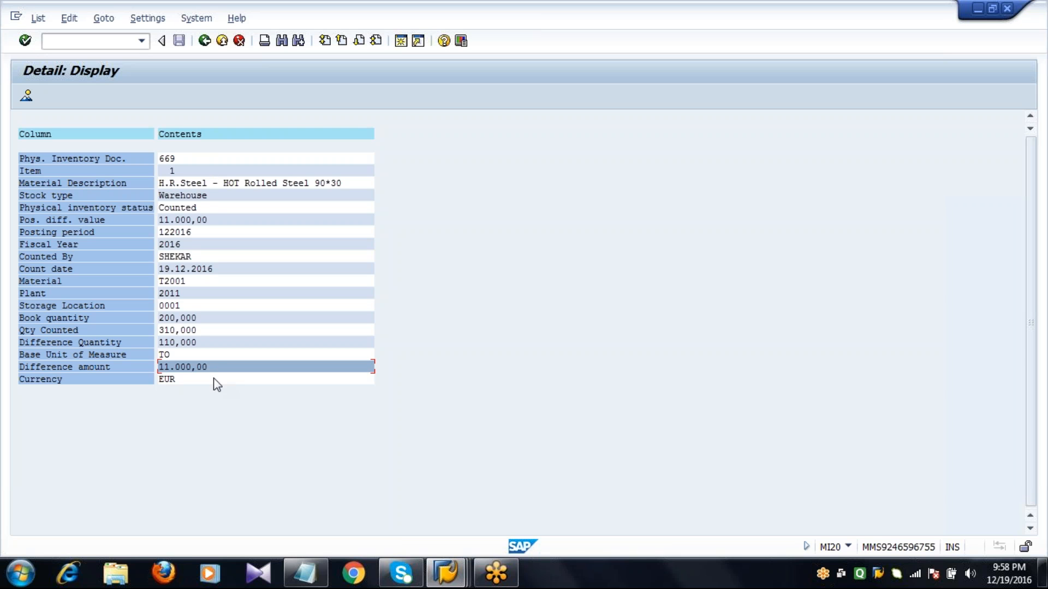
# Review the item's document number, physical inventory status, posting period, count date, material, plant, storage location and book quantity
pyautogui.click(181, 160)
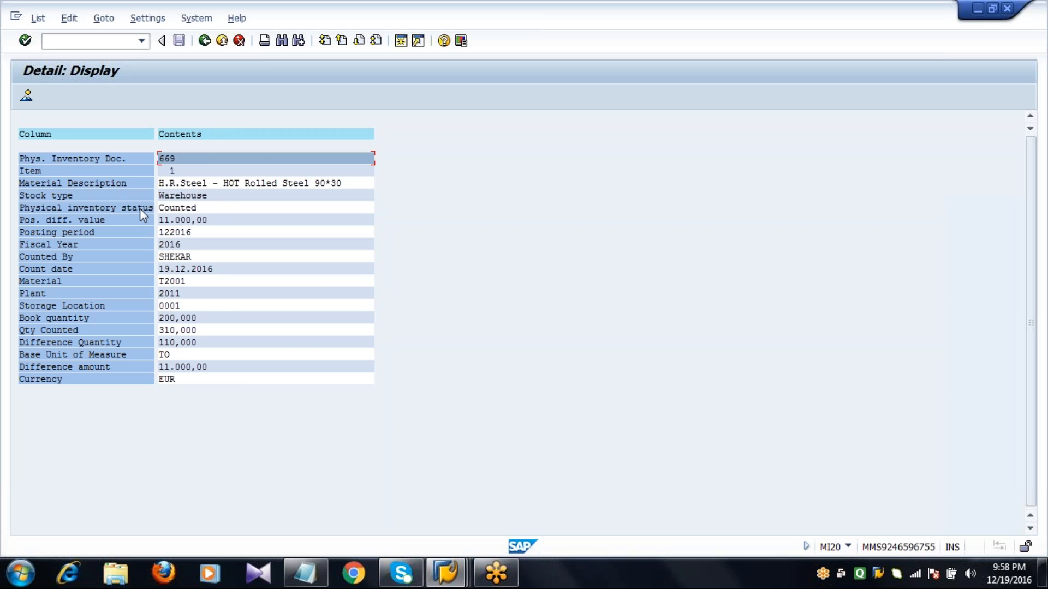
pyautogui.click(185, 208)
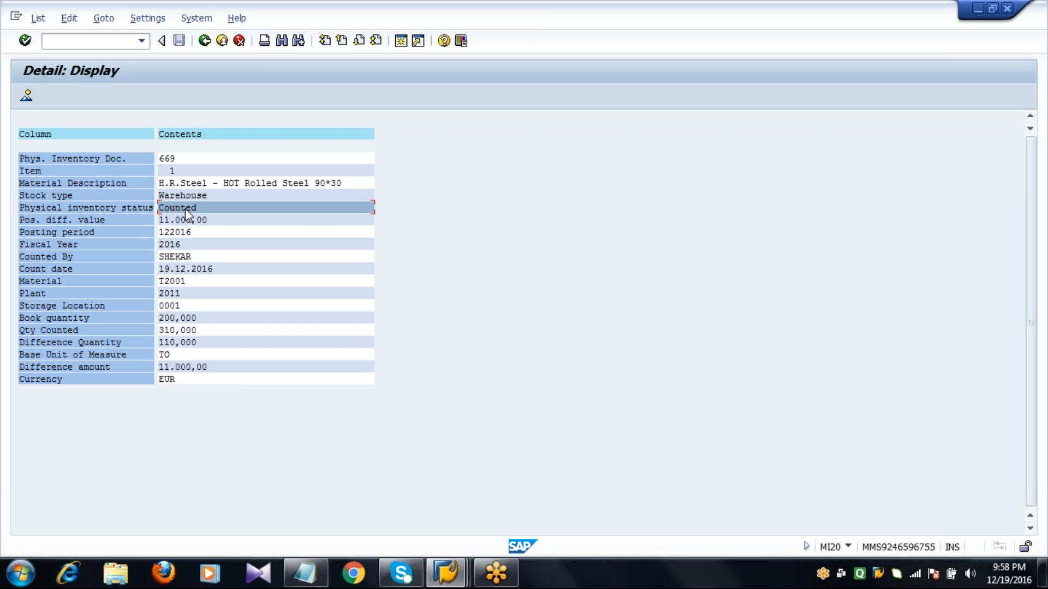
pyautogui.click(138, 234)
pyautogui.click(211, 228)
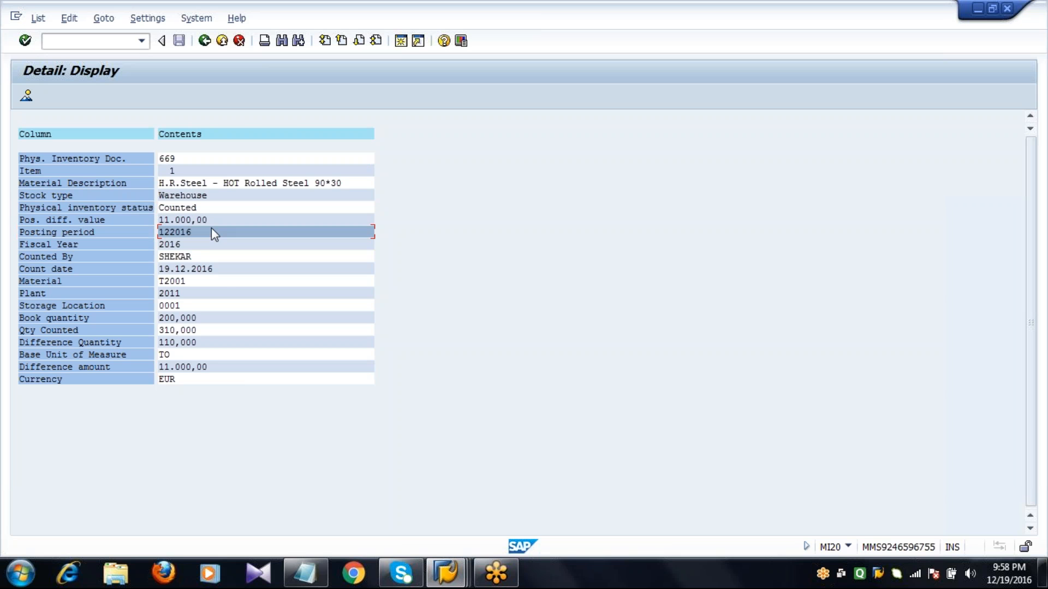
pyautogui.click(198, 271)
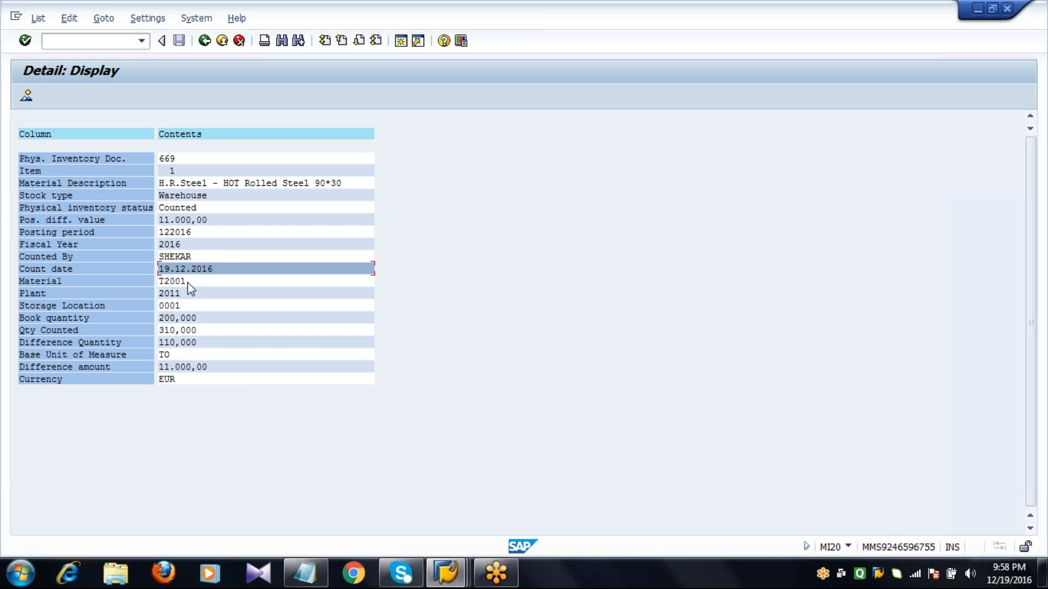
pyautogui.click(187, 283)
pyautogui.click(180, 295)
pyautogui.click(177, 308)
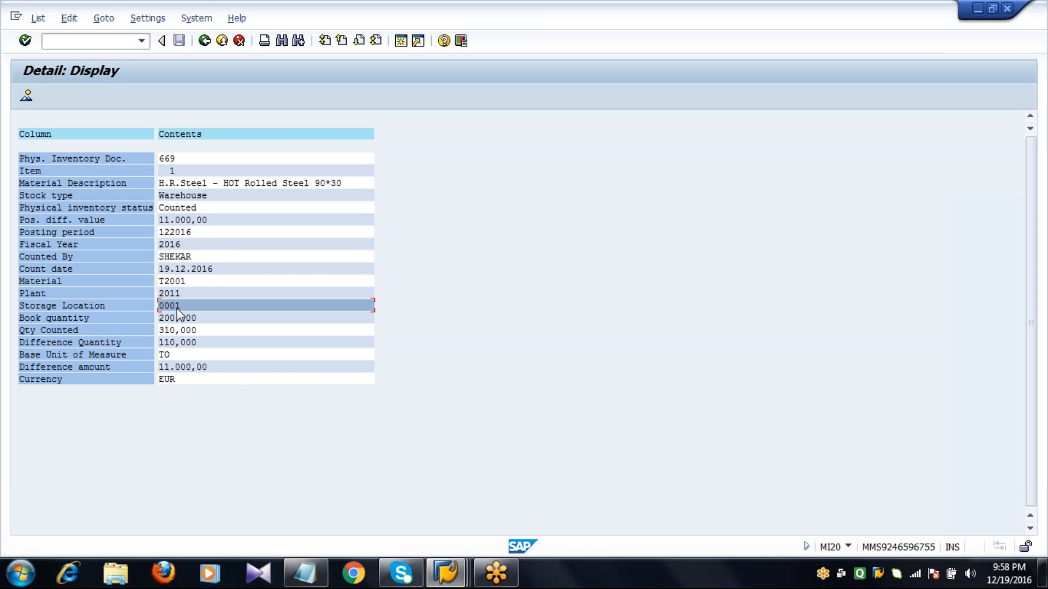
pyautogui.click(190, 321)
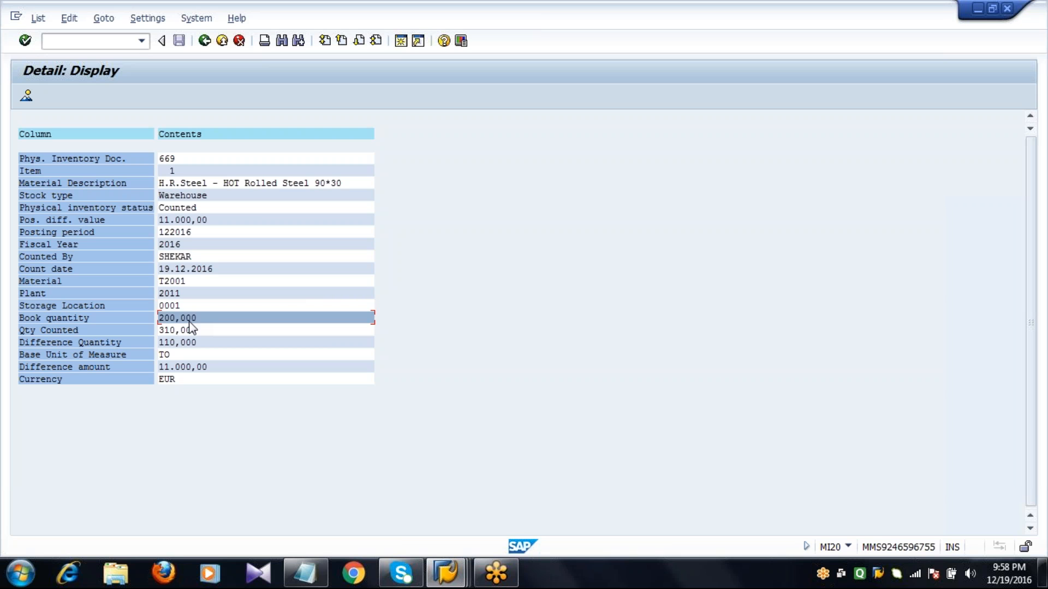
# Leave the inventory differences list and start the inventory difference posting transaction MI07
pyautogui.click(204, 42)
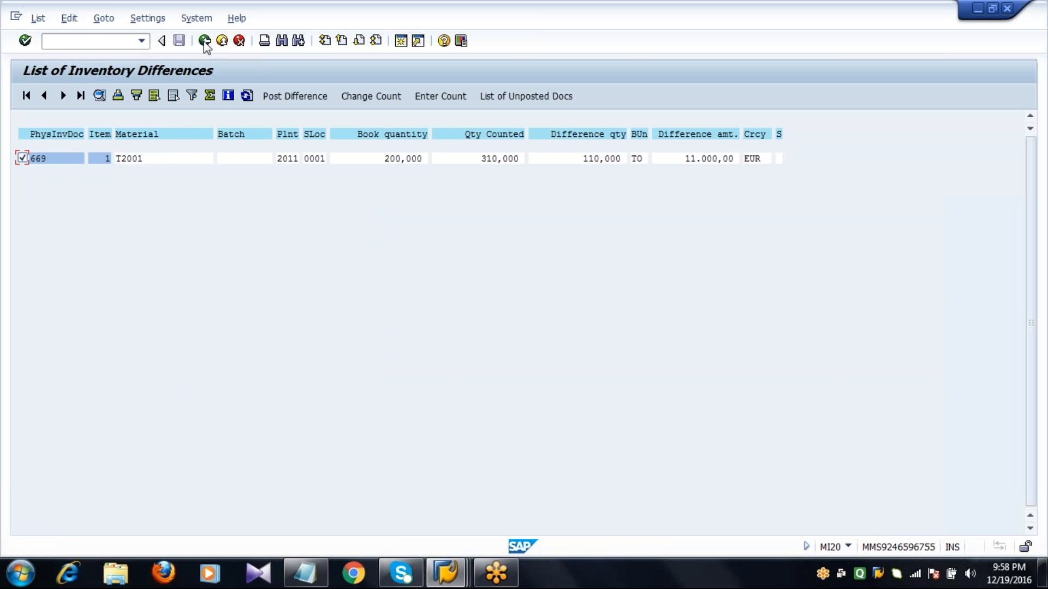
pyautogui.click(204, 42)
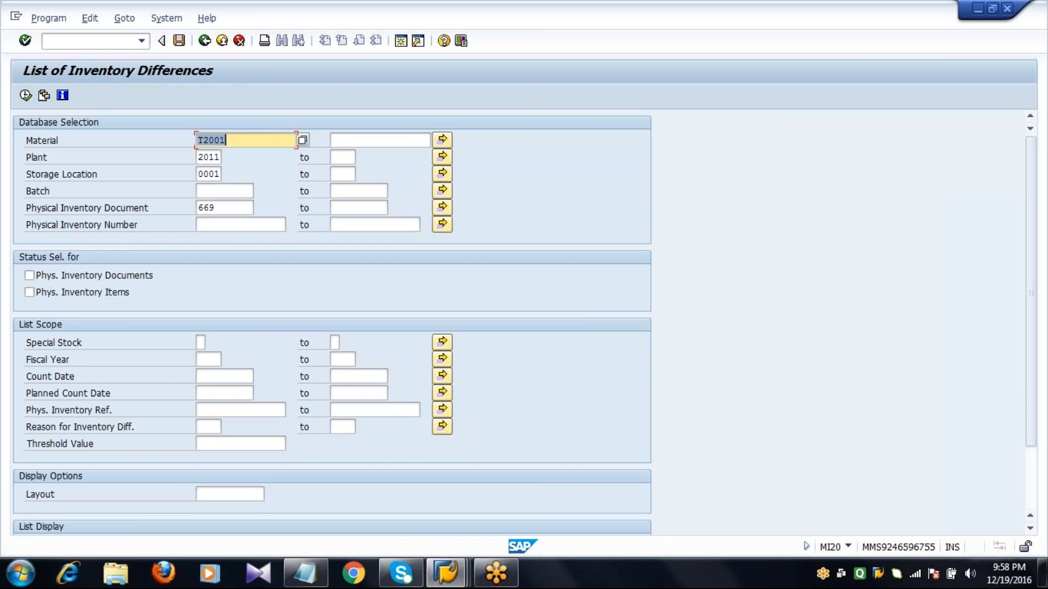
pyautogui.click(205, 41)
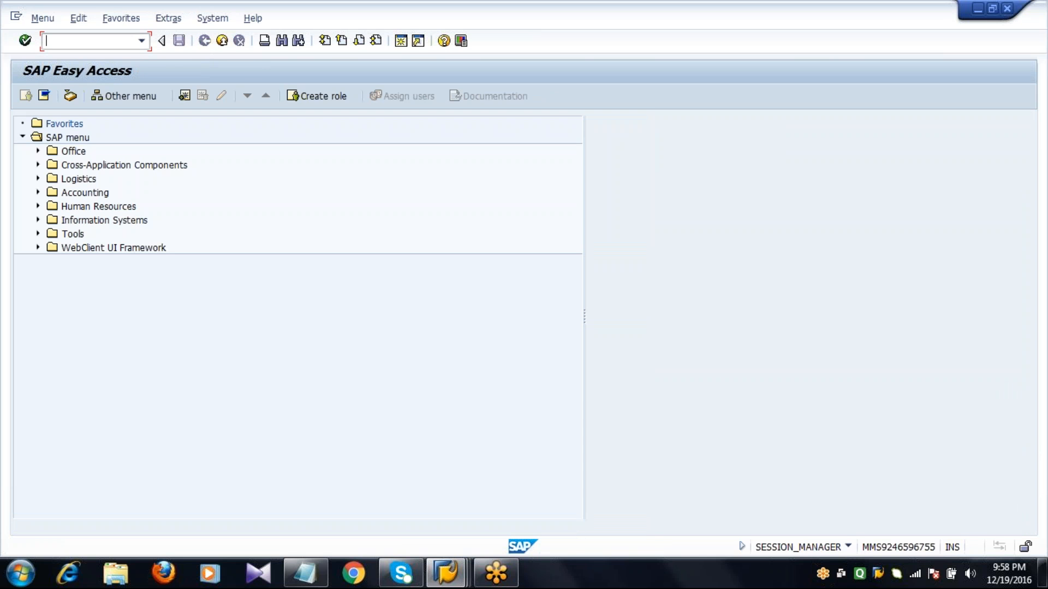
pyautogui.write('MI07')
pyautogui.press('Return')
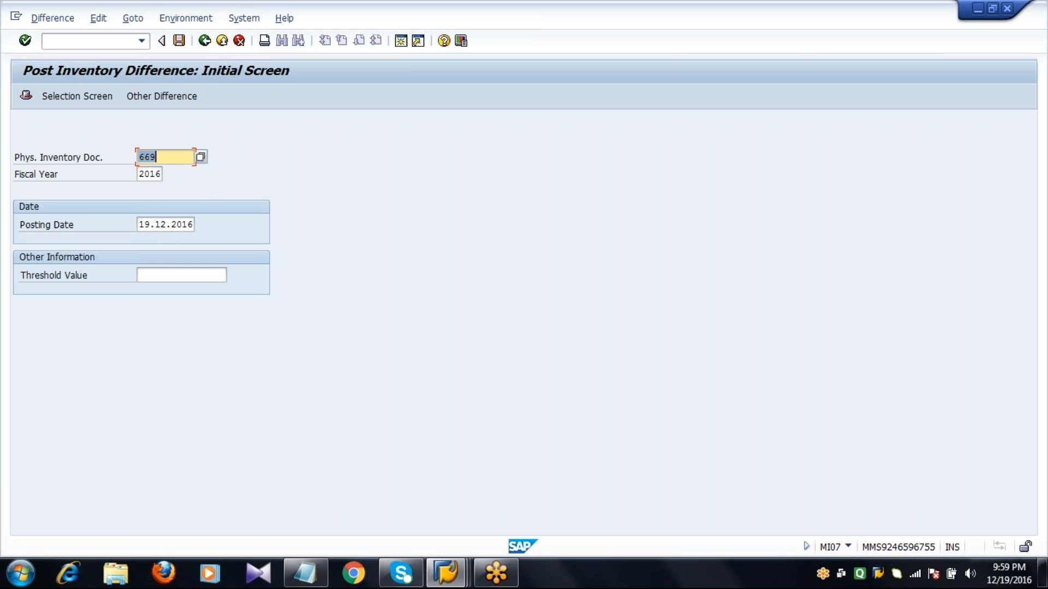
# Post the inventory difference of T2001 for physical inventory document 669, fiscal year 2016, with posting date 19.12.2016
pyautogui.click(156, 157)
pyautogui.click(155, 175)
pyautogui.click(156, 224)
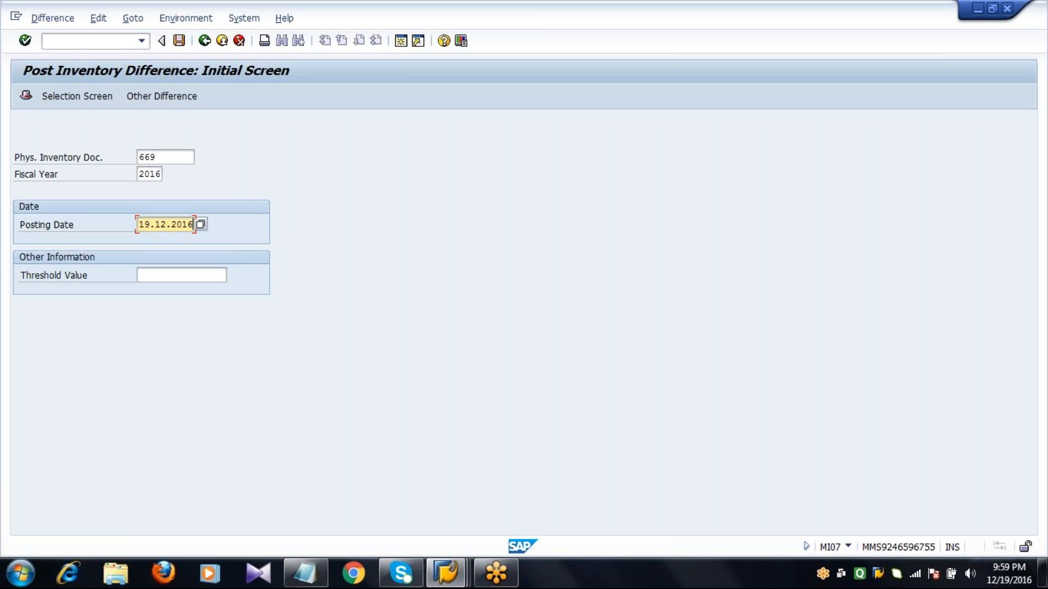
pyautogui.press('Return')
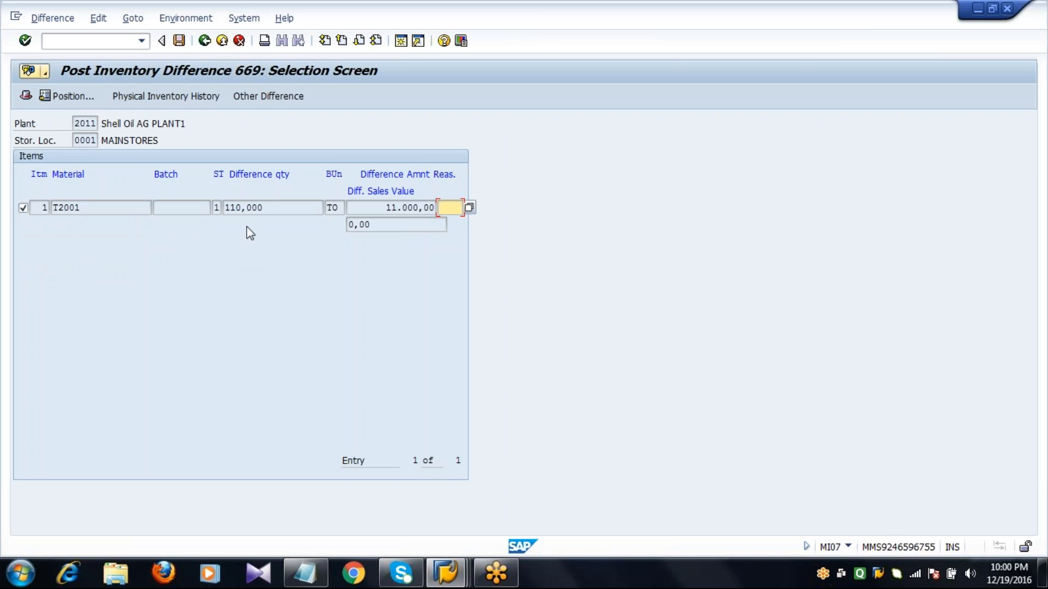
pyautogui.click(246, 208)
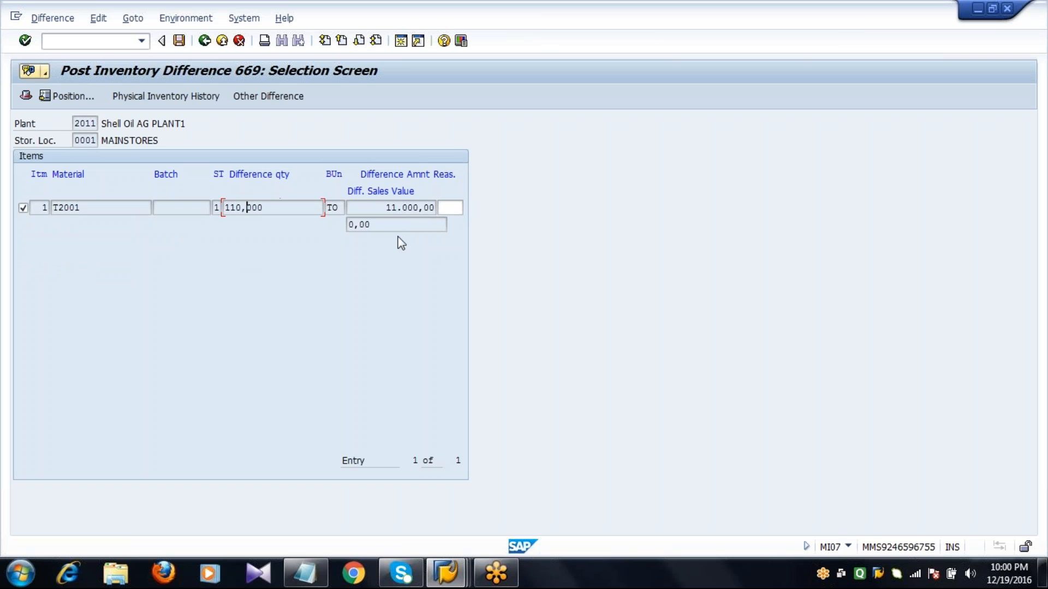
pyautogui.click(407, 210)
pyautogui.click(178, 43)
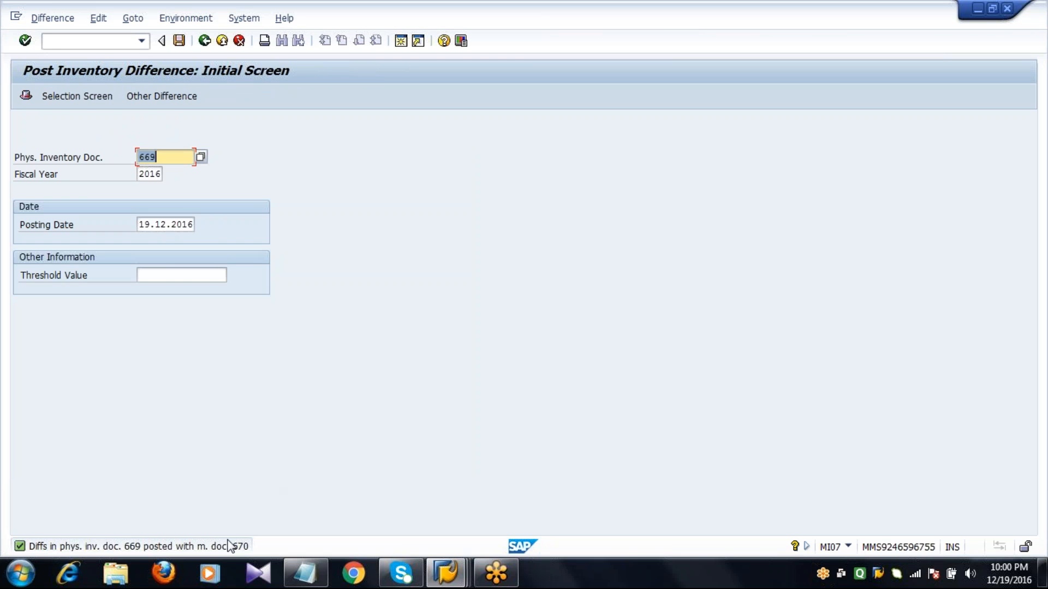
# Read the detailed explanation of the posting message, close it and leave the difference posting transaction
pyautogui.click(232, 548)
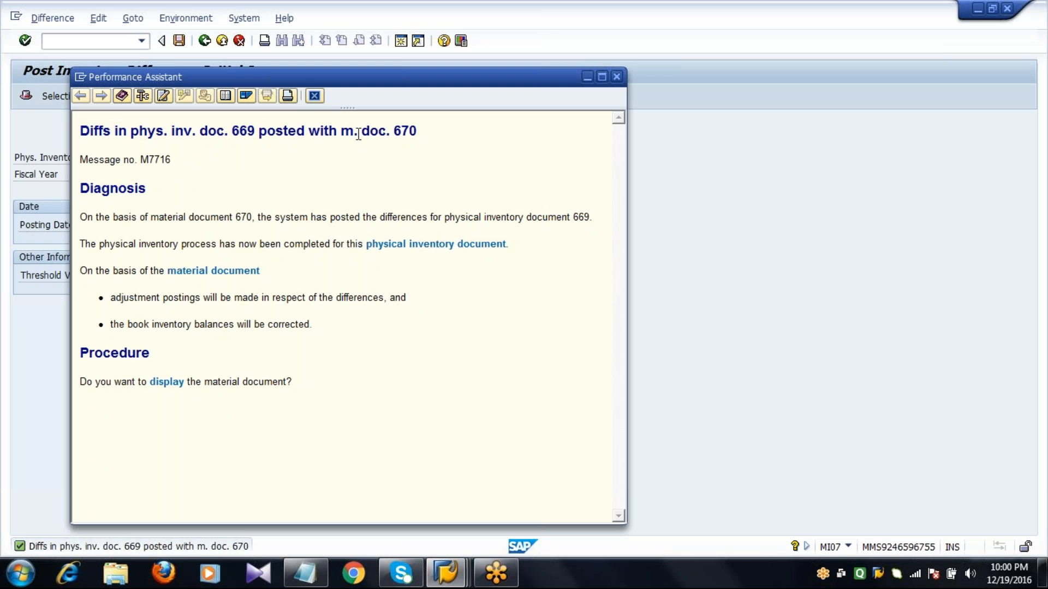
pyautogui.click(314, 97)
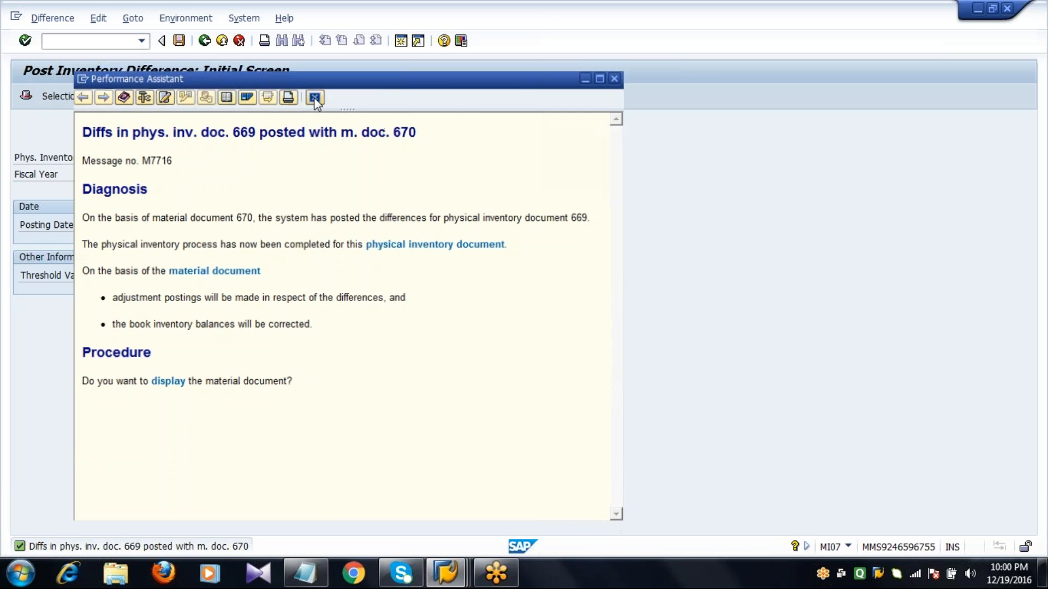
pyautogui.click(204, 41)
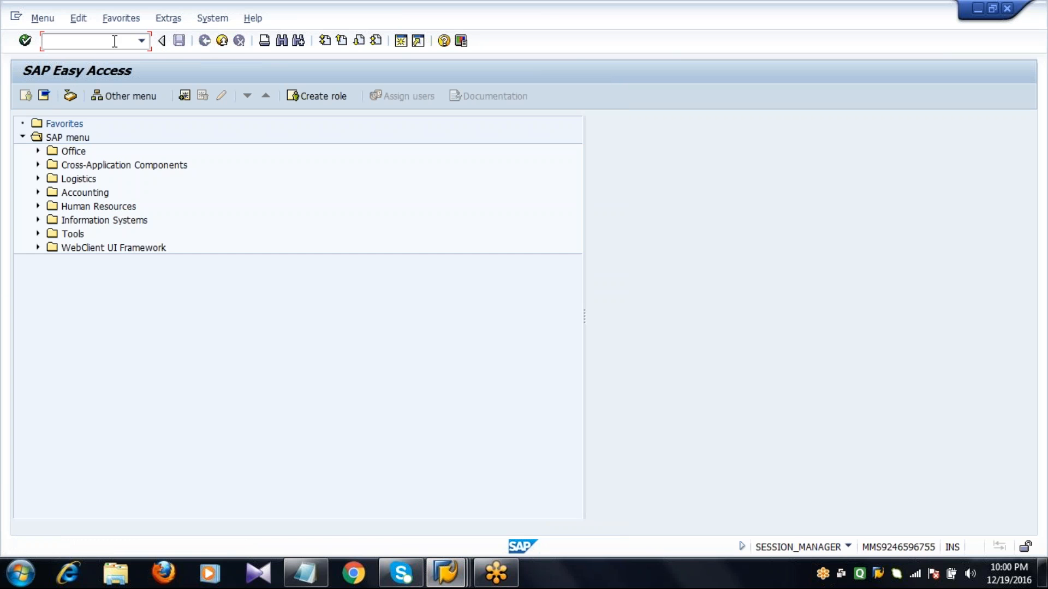
# Display material document 670 of year 2016 with transaction MB03
pyautogui.write('MB03')
pyautogui.press('Return')
pyautogui.write('670')
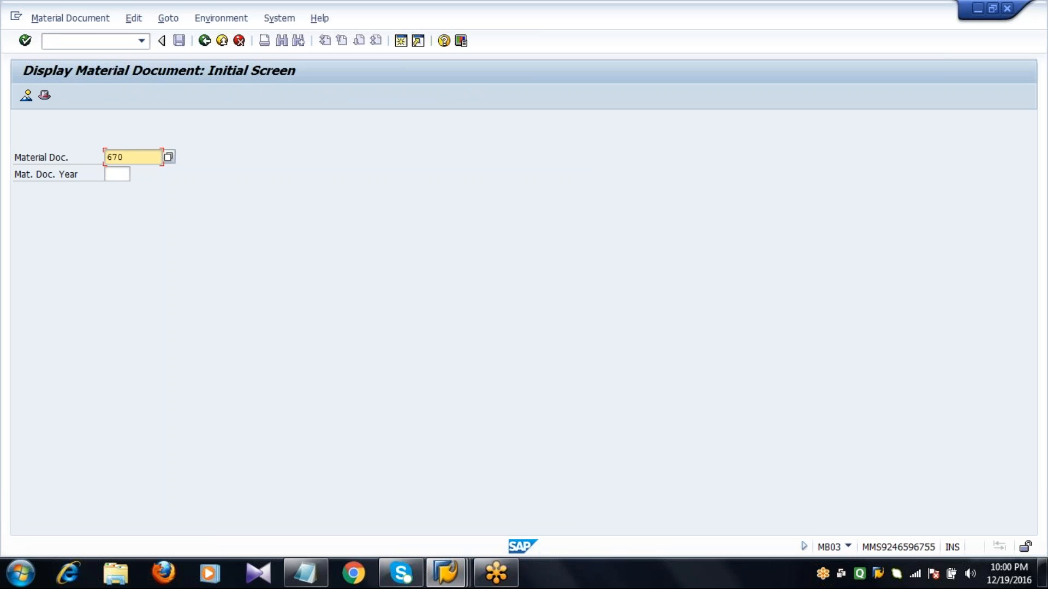
pyautogui.press('Tab')
pyautogui.write('2016')
pyautogui.press('Return')
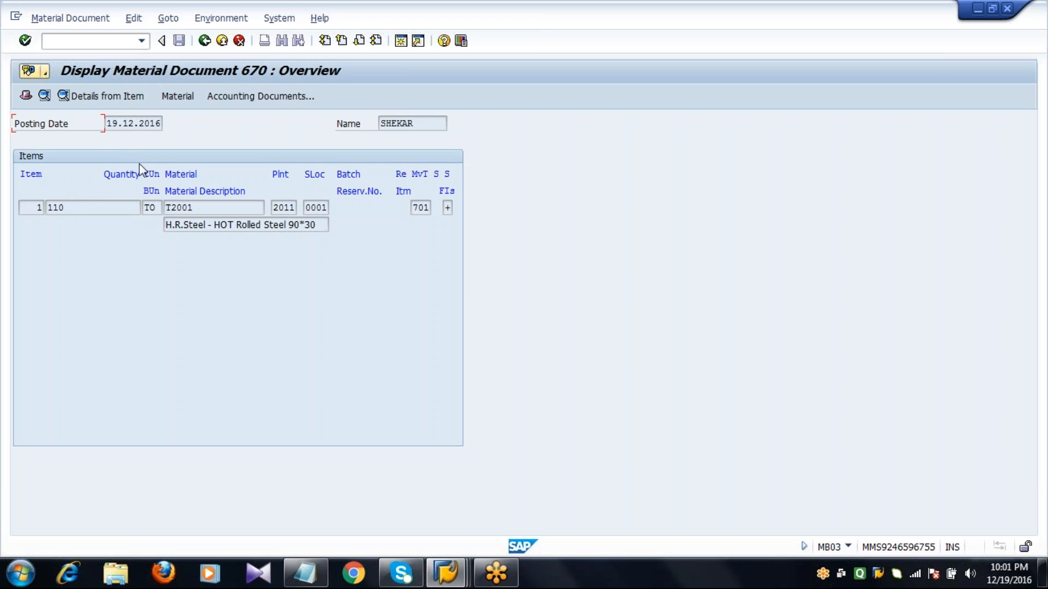
# Examine the item's quantity, movement type and posting sign, including the list of possible sign values
pyautogui.click(58, 212)
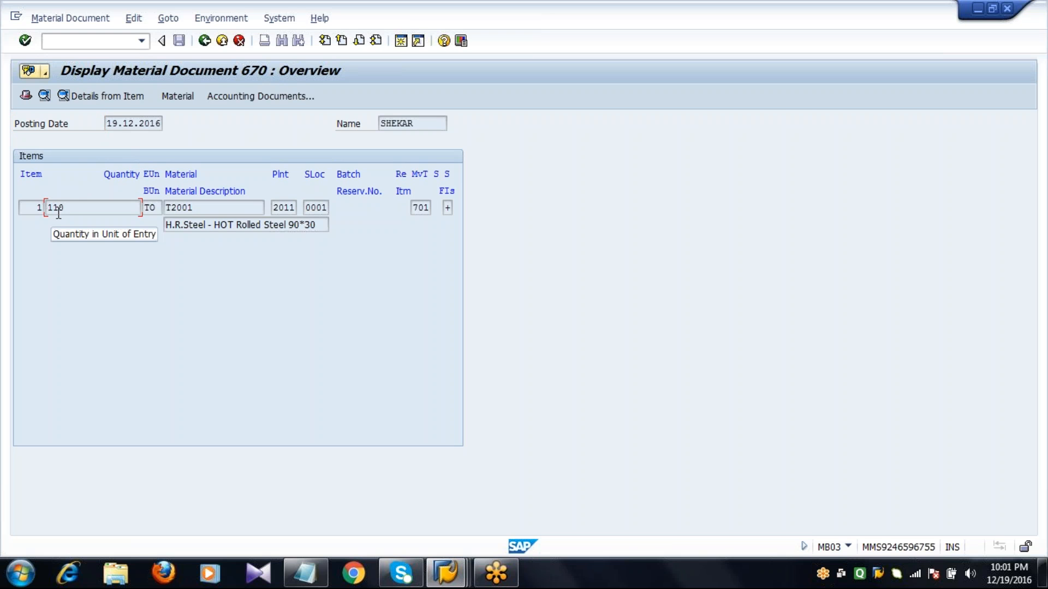
pyautogui.click(430, 210)
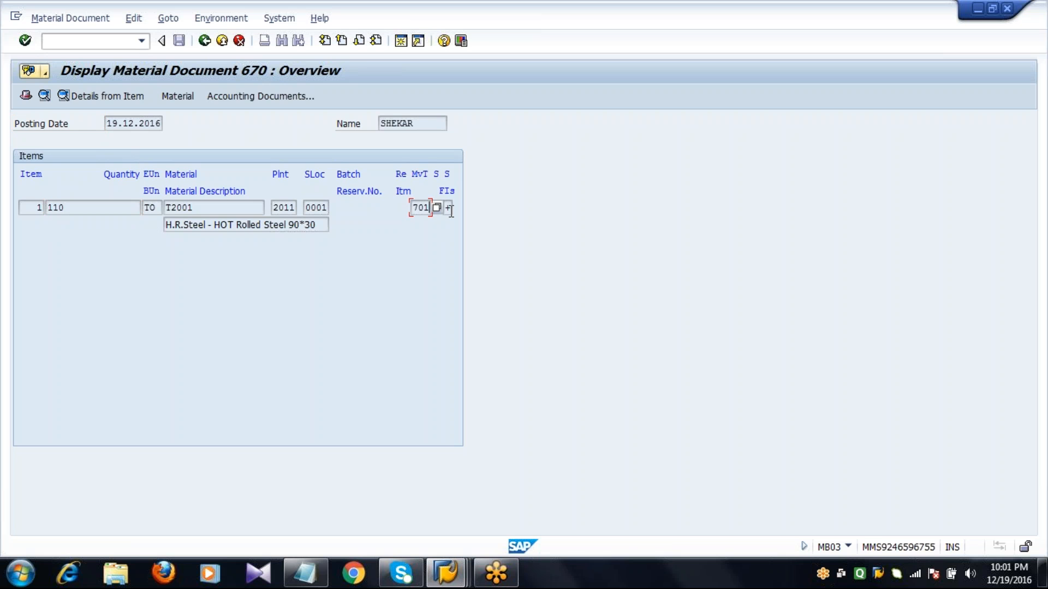
pyautogui.click(449, 209)
pyautogui.click(430, 209)
pyautogui.click(449, 209)
pyautogui.click(458, 207)
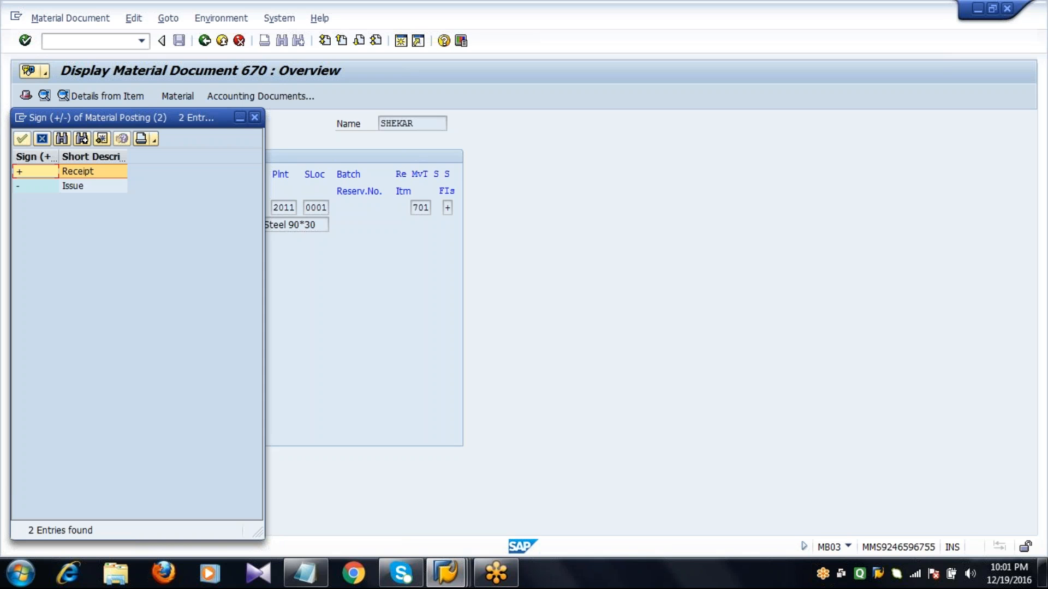
pyautogui.click(114, 173)
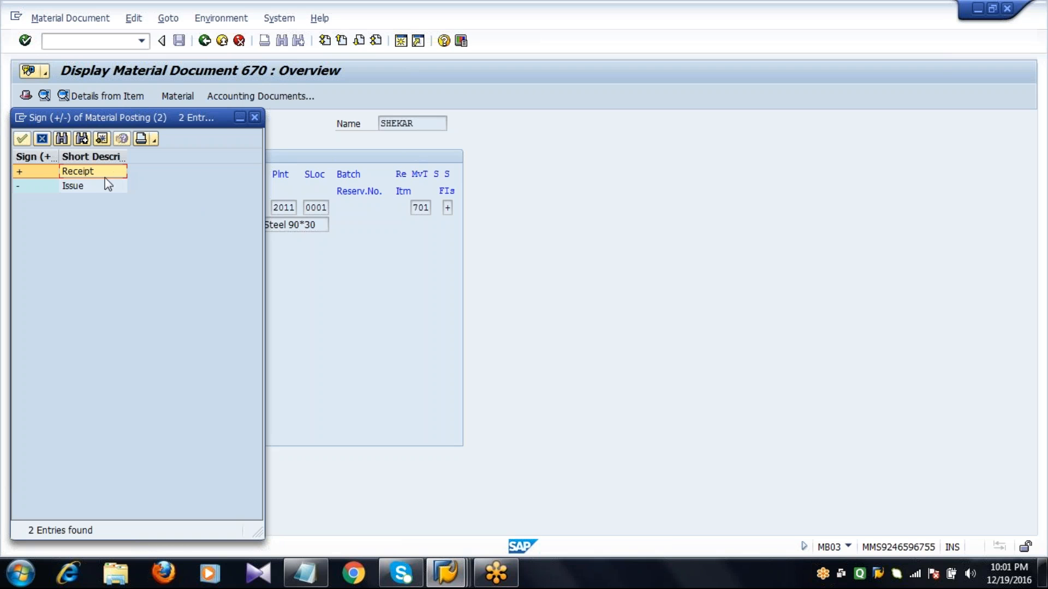
pyautogui.click(43, 139)
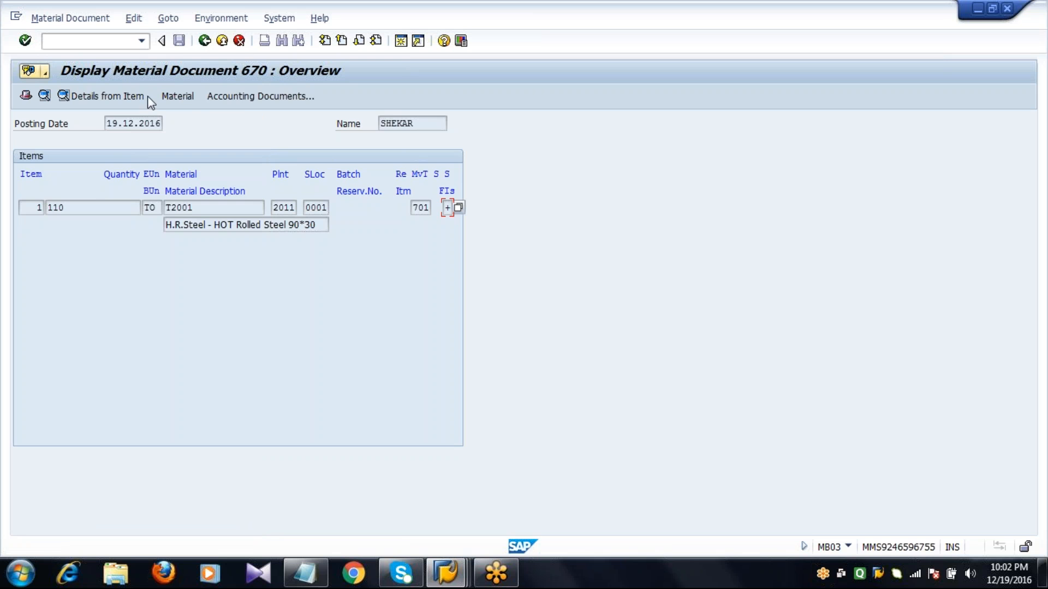
# Display the accounting document of material document 670, examine its line items with a wider description column, and return to SAP Easy Access
pyautogui.click(245, 97)
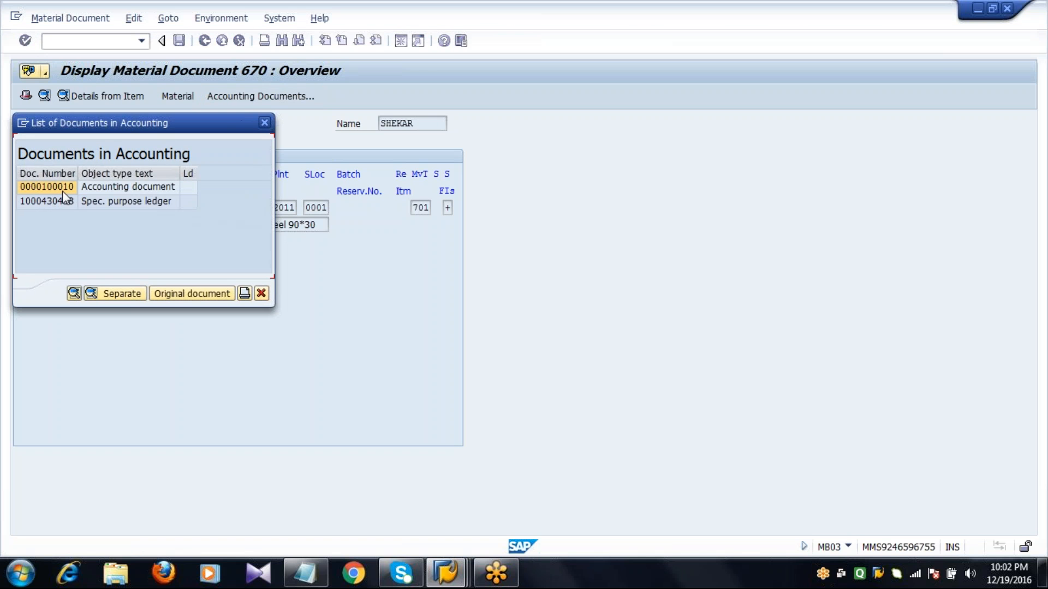
pyautogui.click(60, 187)
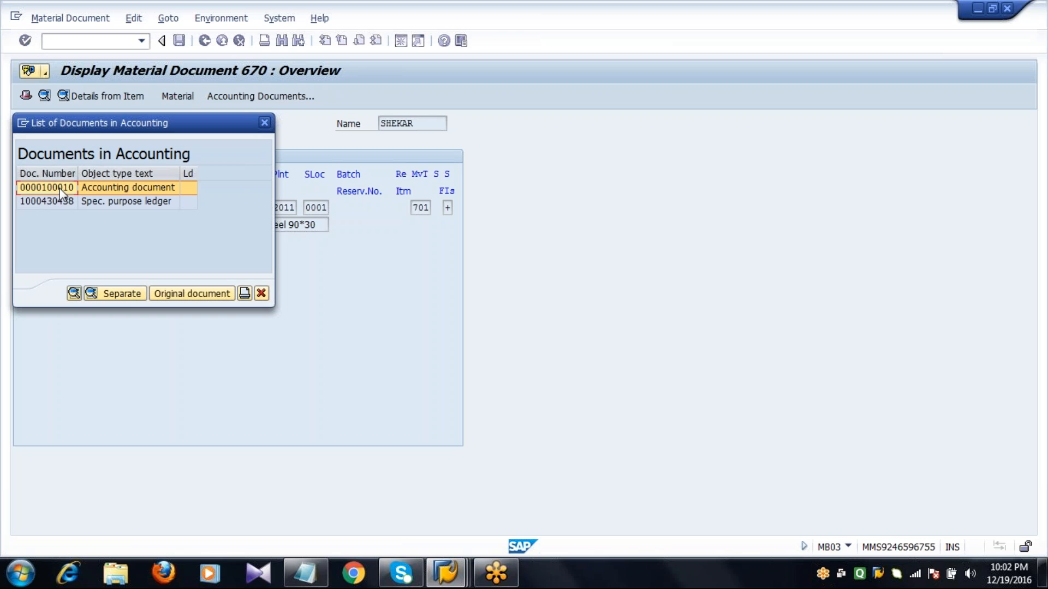
pyautogui.doubleClick(60, 187)
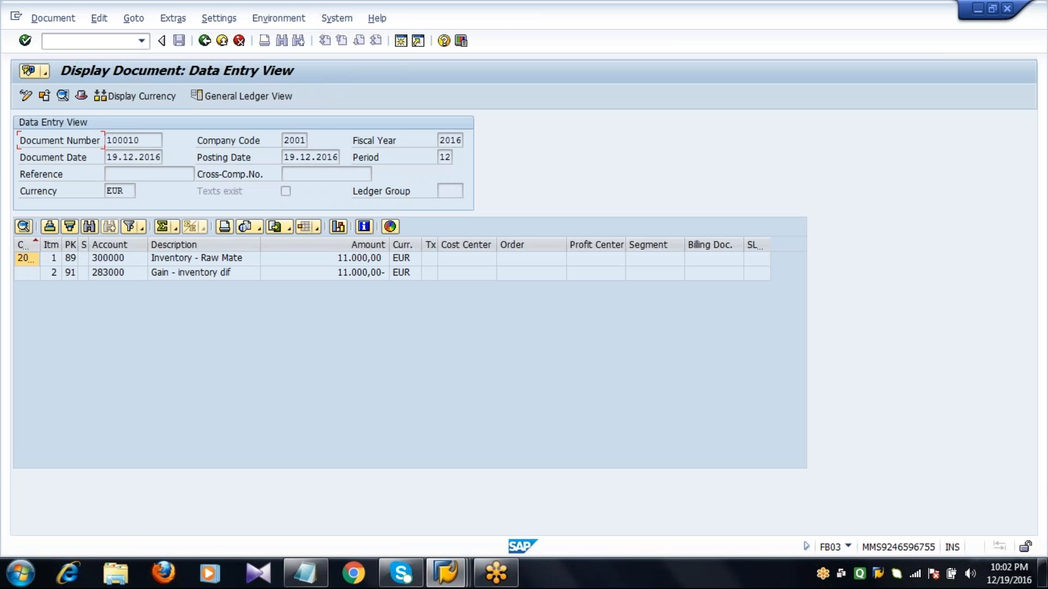
pyautogui.click(191, 274)
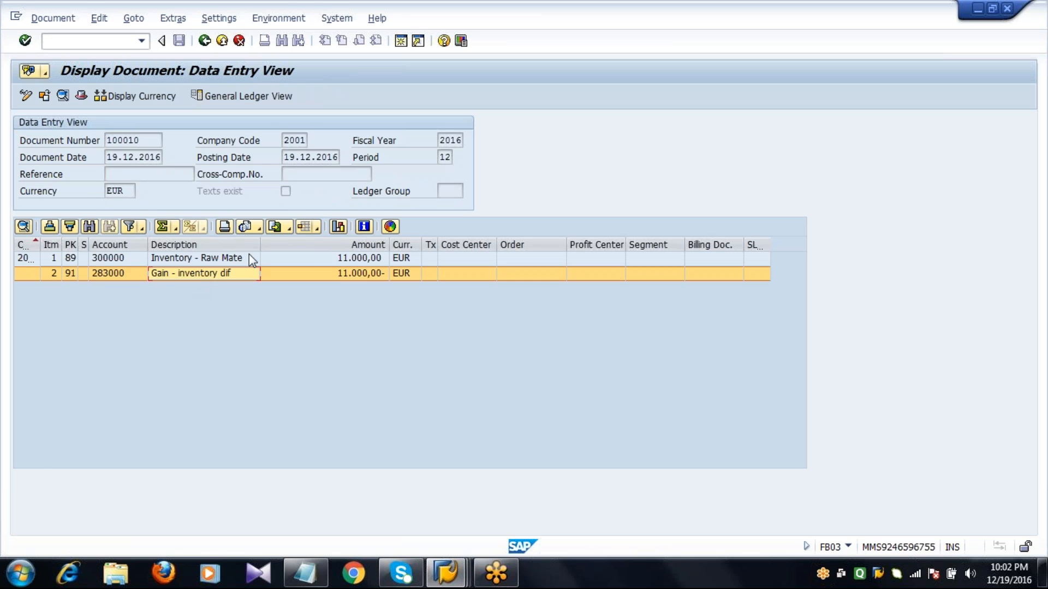
pyautogui.moveTo(260, 246); pyautogui.dragTo(372, 246)
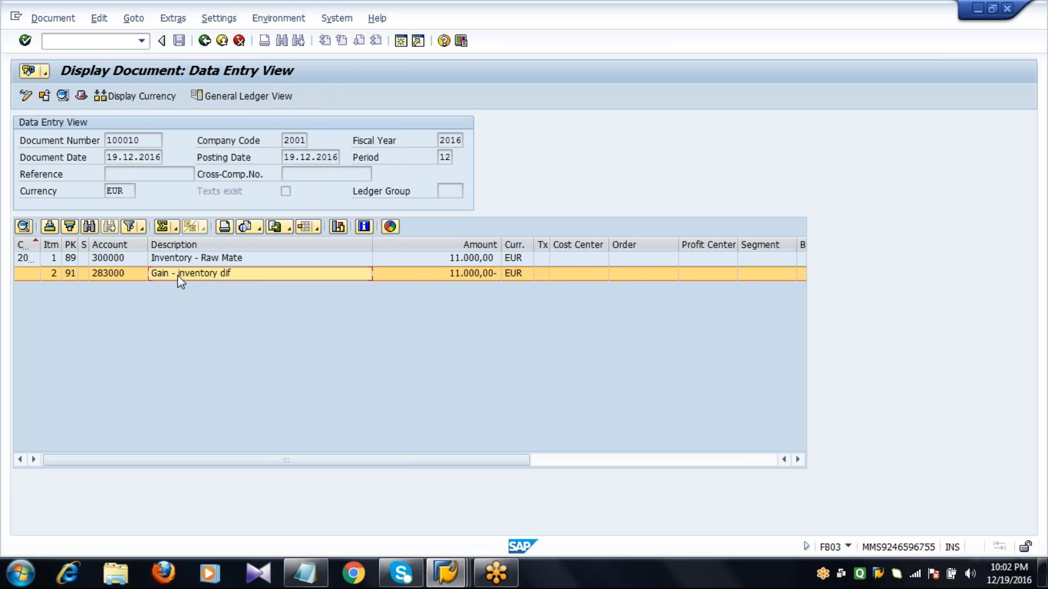
pyautogui.click(204, 41)
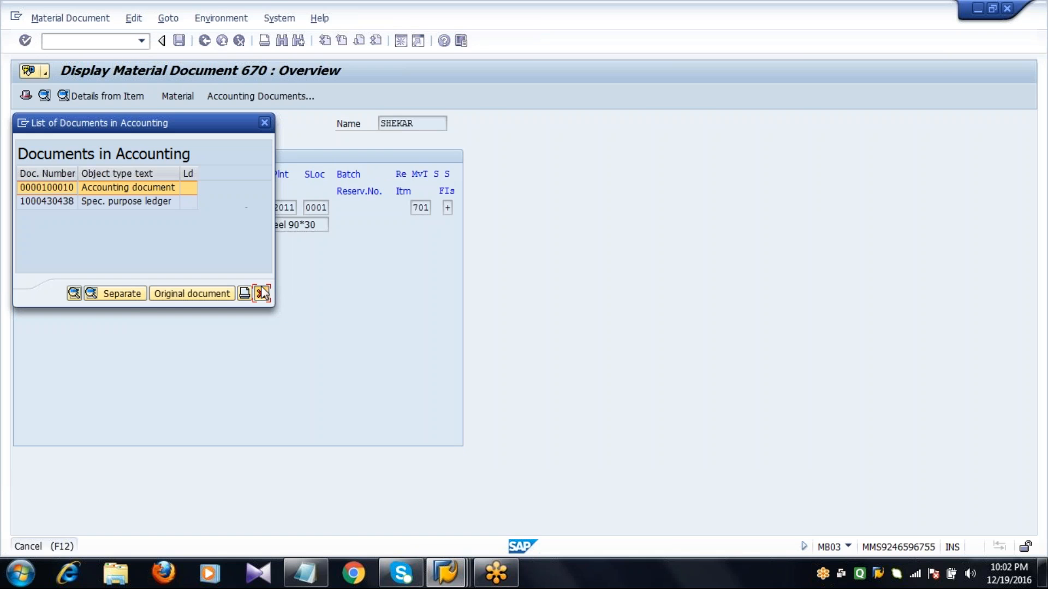
pyautogui.click(261, 293)
pyautogui.click(205, 41)
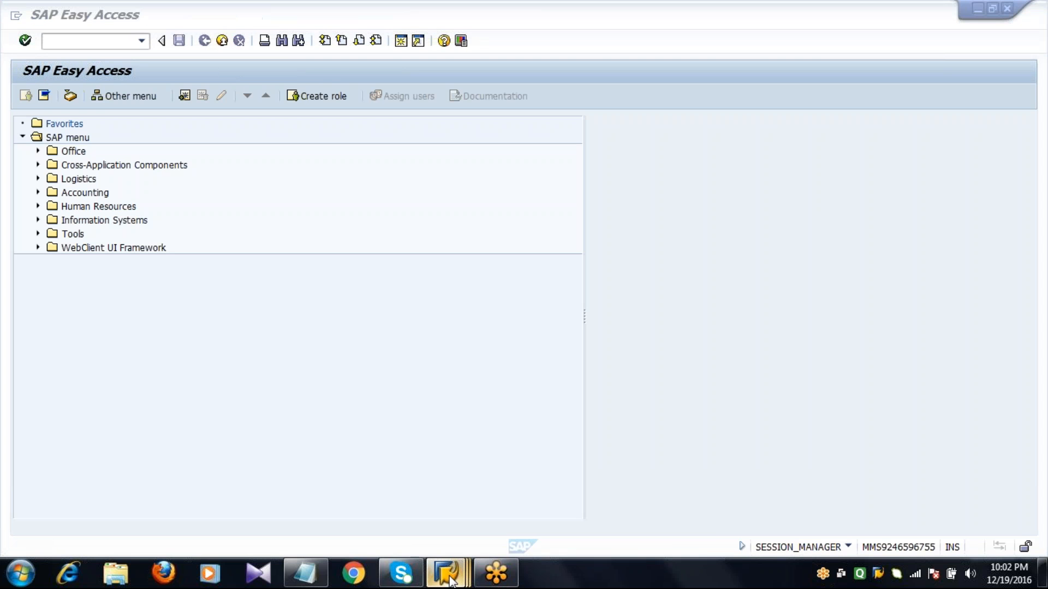
# Switch to the MMBE stock overview session for T2001, refresh it and check the unrestricted stock in storage location 0001
pyautogui.moveTo(449, 579)
pyautogui.click(424, 493)
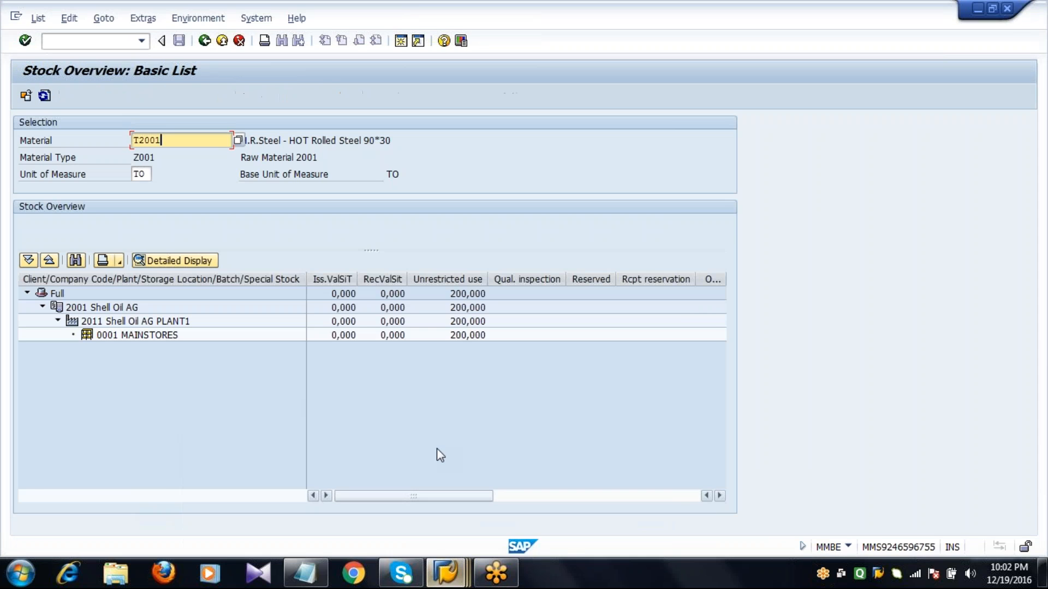
pyautogui.click(465, 335)
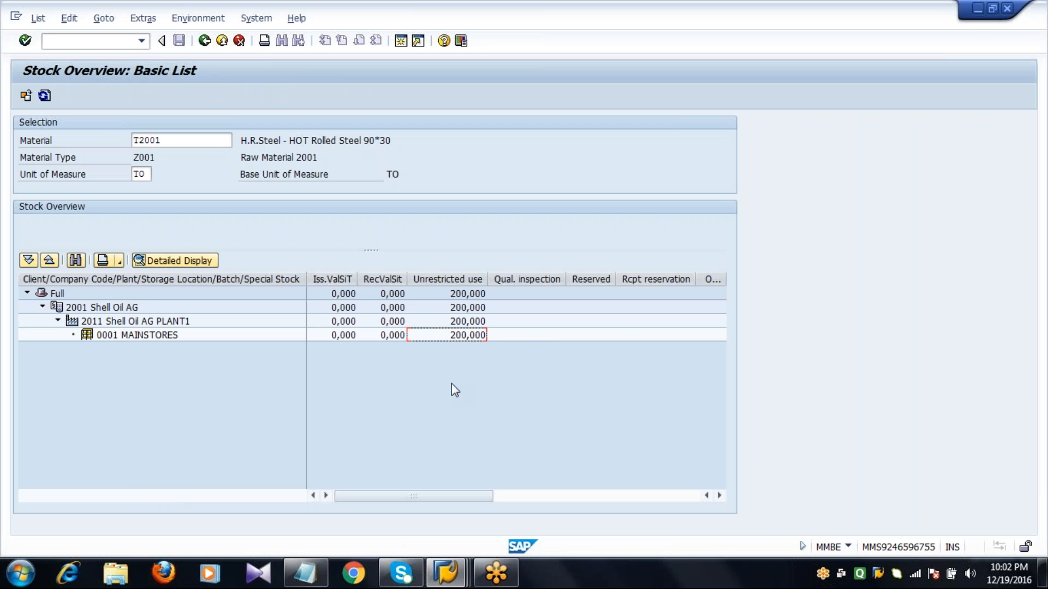
pyautogui.click(465, 334)
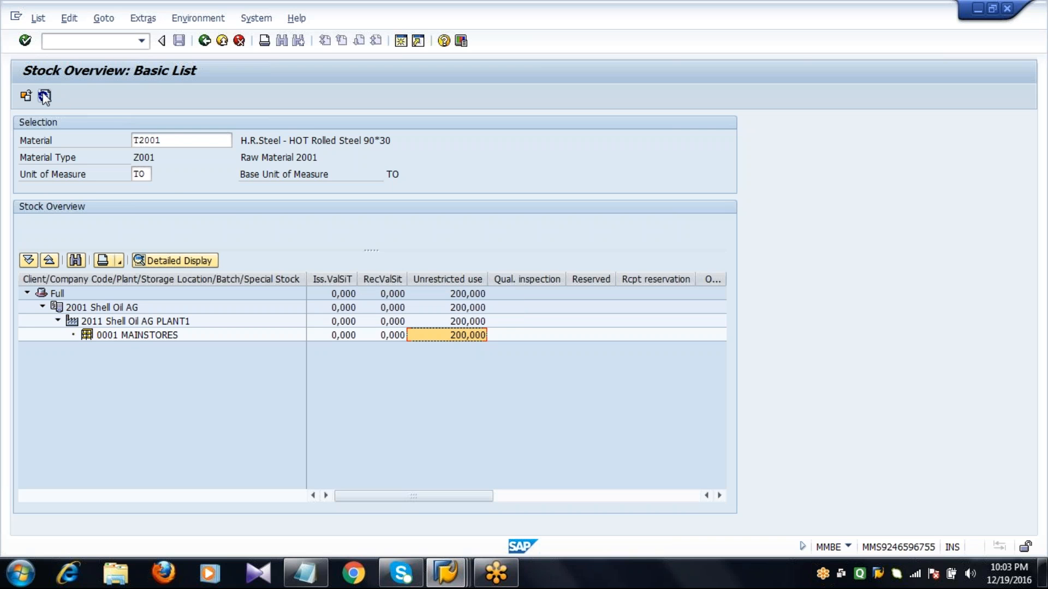
pyautogui.click(464, 322)
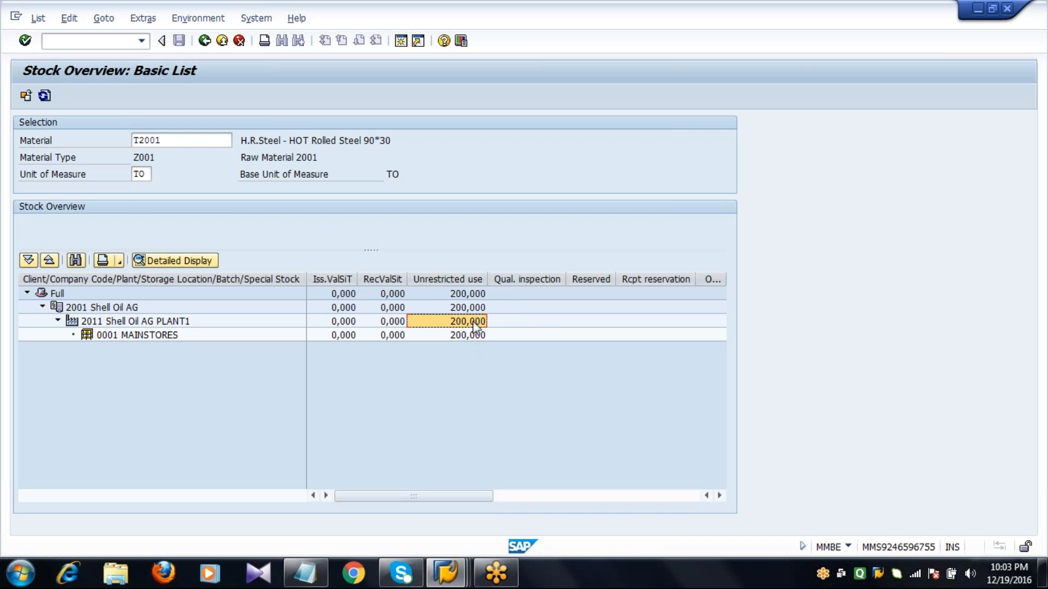
pyautogui.click(44, 95)
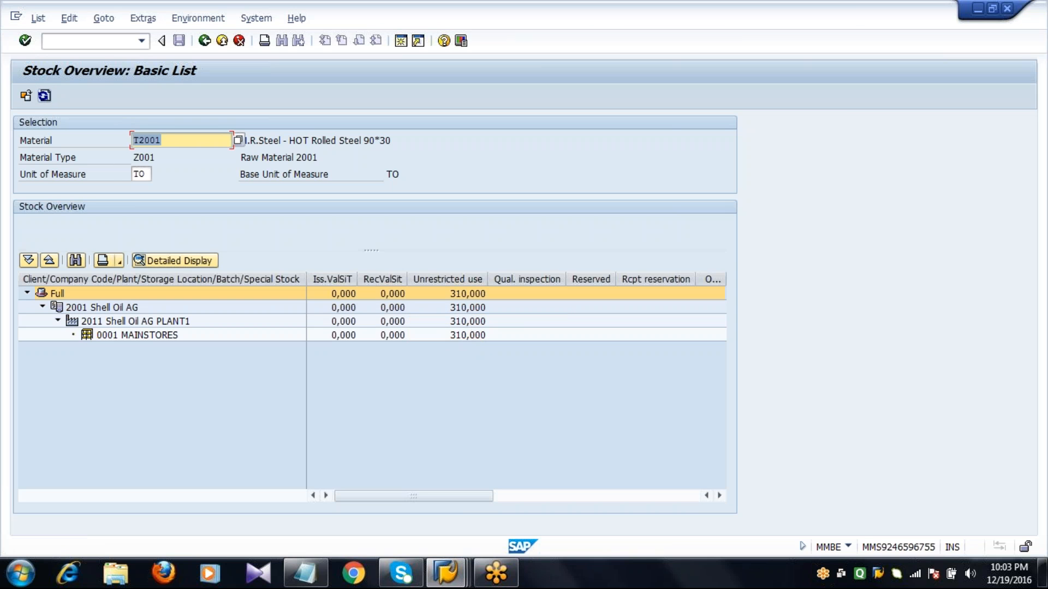
pyautogui.click(473, 337)
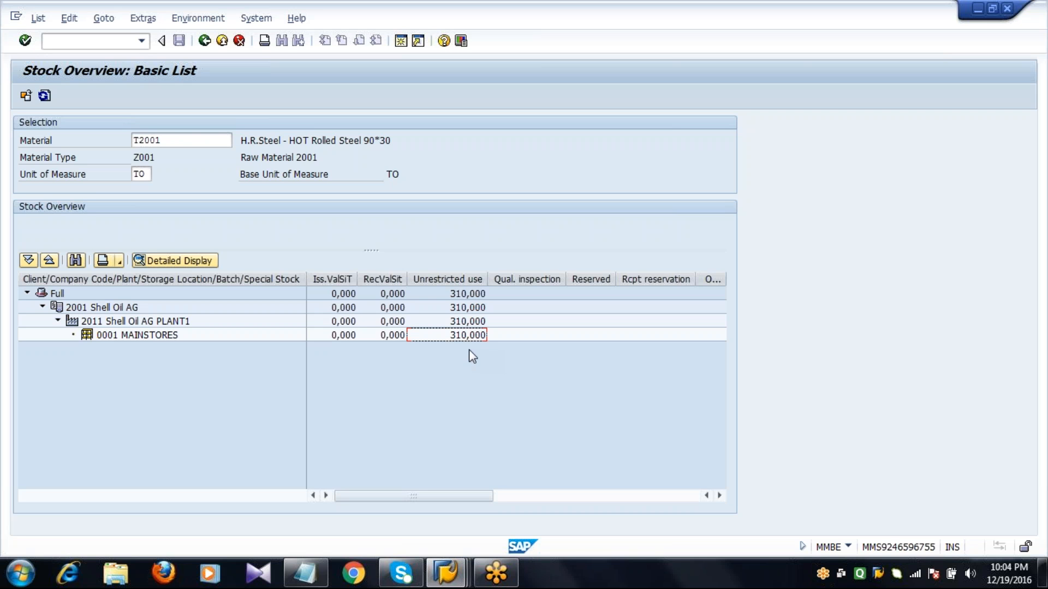
pyautogui.click(468, 340)
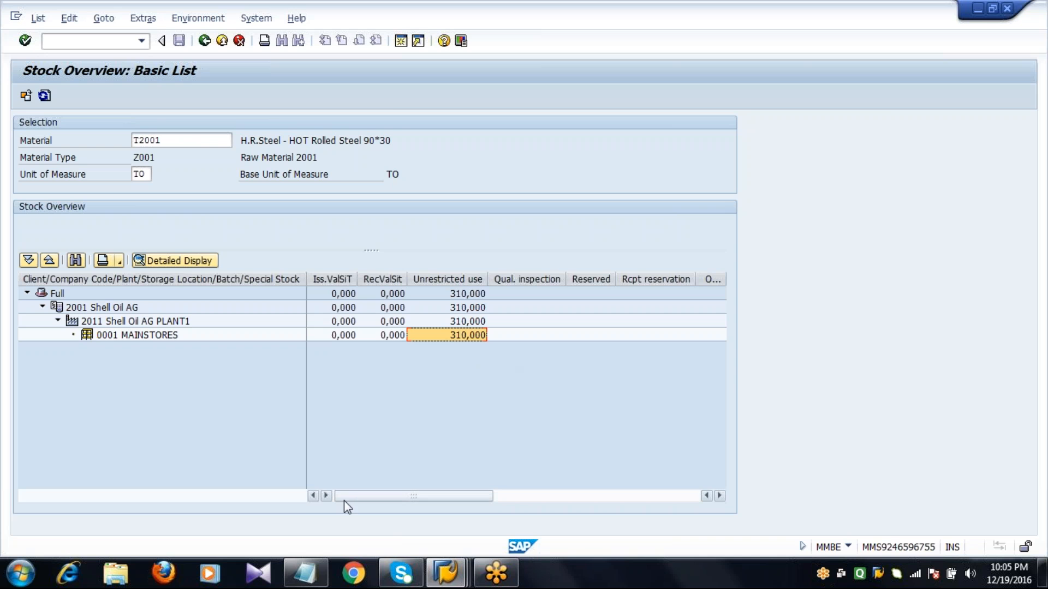
# Switch to the MM - Part2 notes in Notepad and read the physical inventory process through the inventory gain and loss rules
pyautogui.click(308, 562)
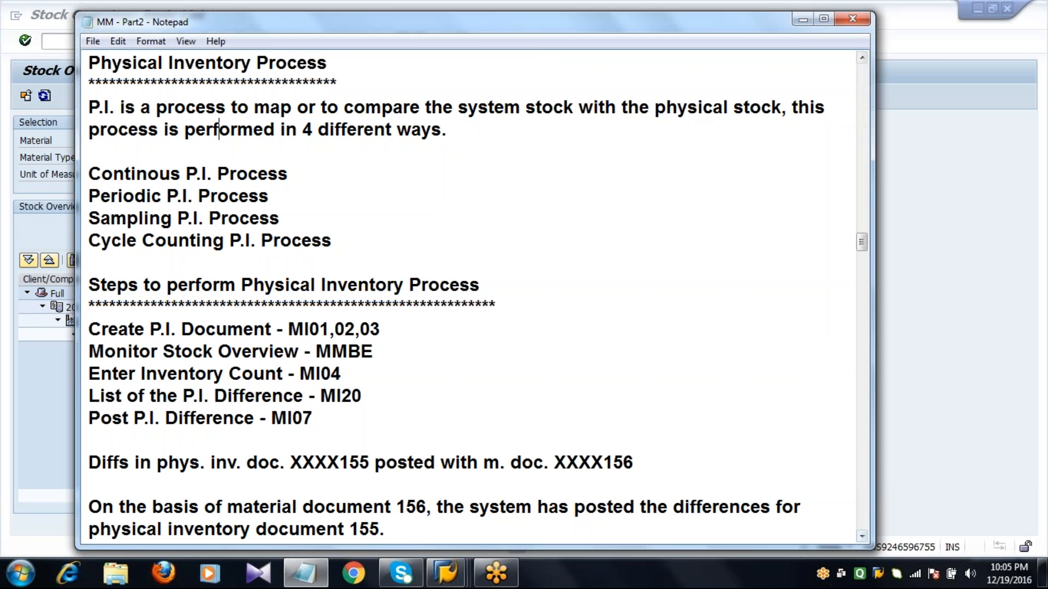
pyautogui.click(864, 535)
pyautogui.click(864, 535)
pyautogui.click(864, 535)
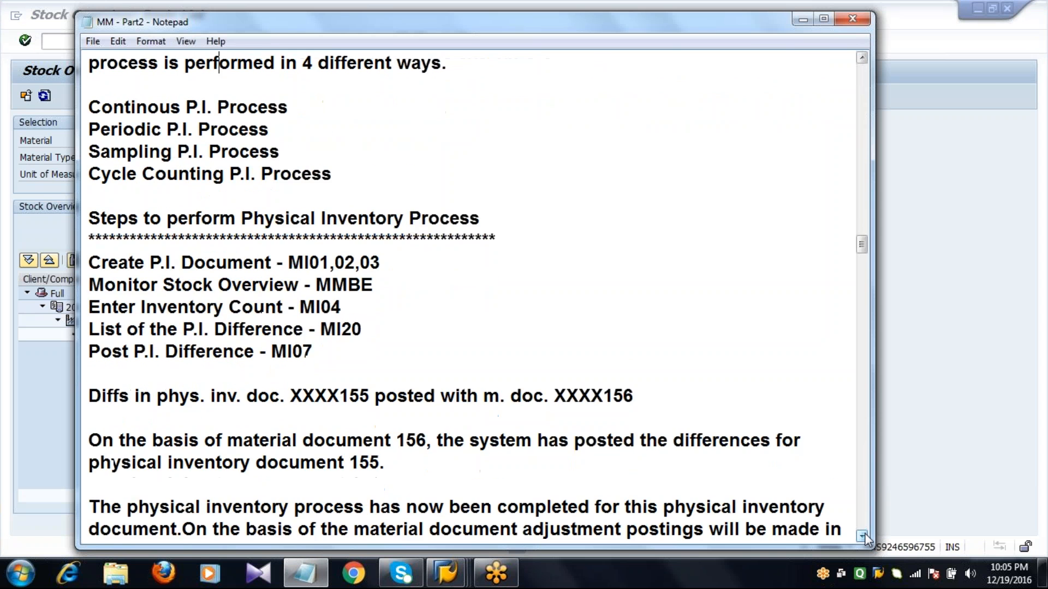
pyautogui.click(865, 534)
pyautogui.click(864, 535)
pyautogui.click(864, 535)
pyautogui.click(865, 535)
pyautogui.click(862, 536)
pyautogui.click(862, 535)
pyautogui.click(862, 535)
pyautogui.click(861, 536)
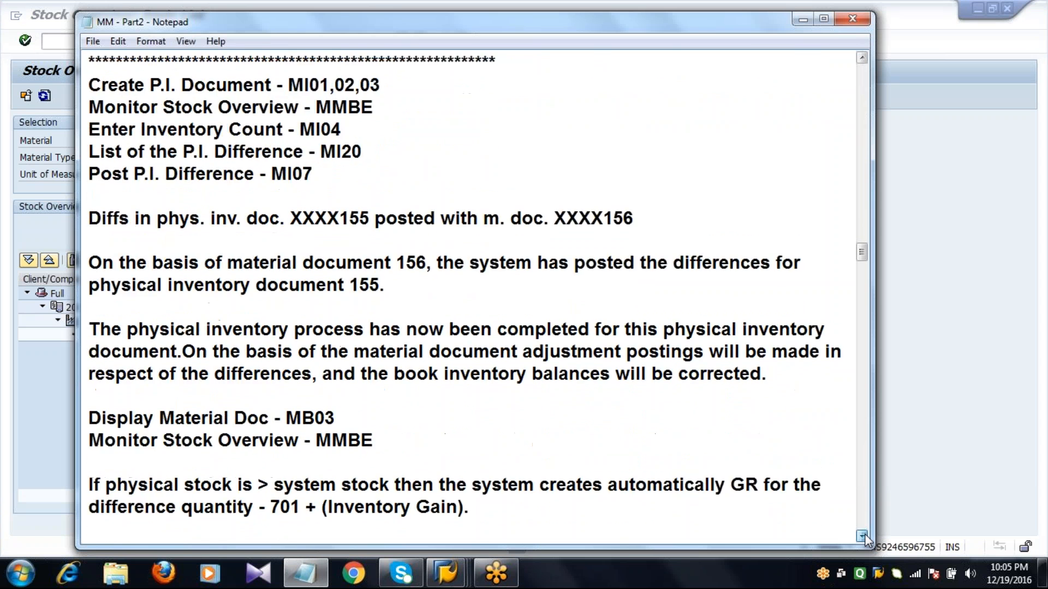
pyautogui.click(862, 536)
pyautogui.click(862, 536)
pyautogui.click(861, 536)
pyautogui.click(861, 536)
pyautogui.click(863, 536)
pyautogui.click(862, 536)
pyautogui.click(862, 536)
pyautogui.click(862, 536)
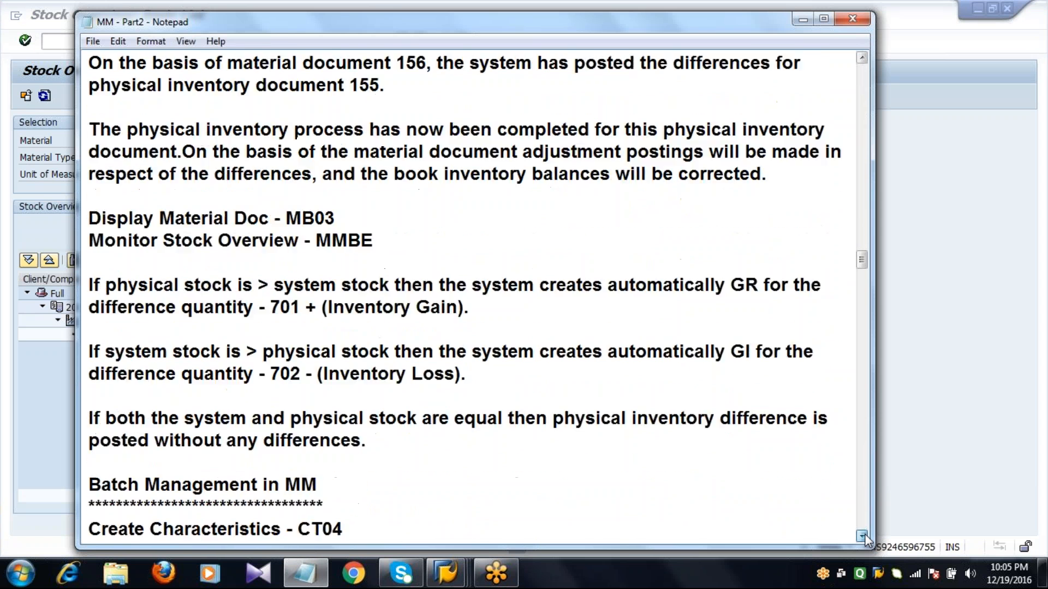
pyautogui.click(862, 536)
pyautogui.click(862, 535)
pyautogui.click(862, 535)
pyautogui.click(862, 536)
pyautogui.click(862, 536)
pyautogui.click(862, 536)
pyautogui.click(862, 535)
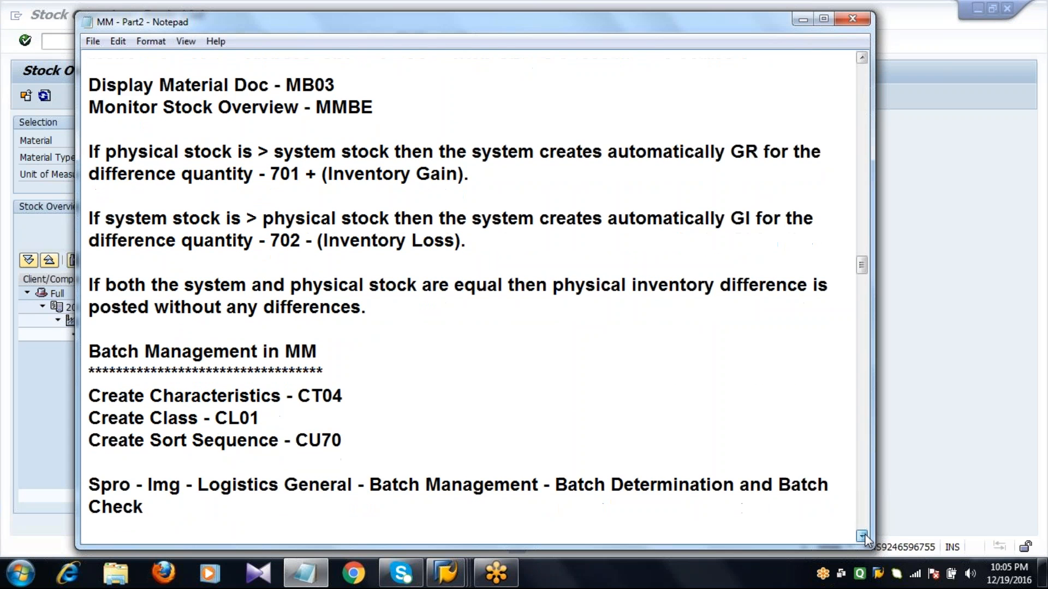
pyautogui.click(862, 536)
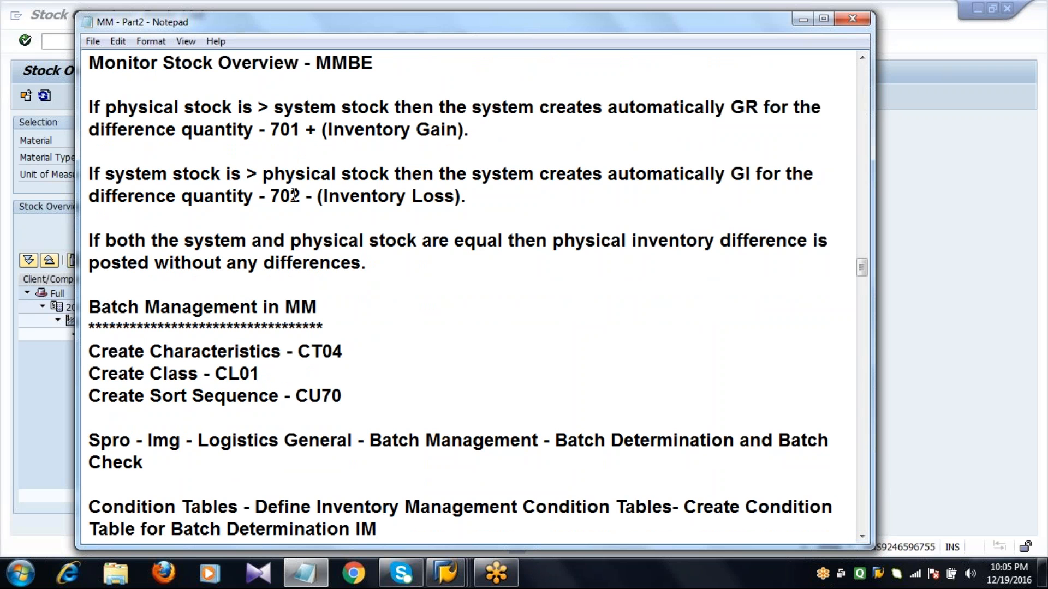
# Review the notes on inventory loss and on equal system and physical stock, and return to the SAP stock overview
pyautogui.doubleClick(388, 196)
pyautogui.click(389, 196)
pyautogui.click(312, 239)
pyautogui.click(562, 243)
pyautogui.doubleClick(223, 263)
pyautogui.click(222, 264)
pyautogui.click(952, 424)
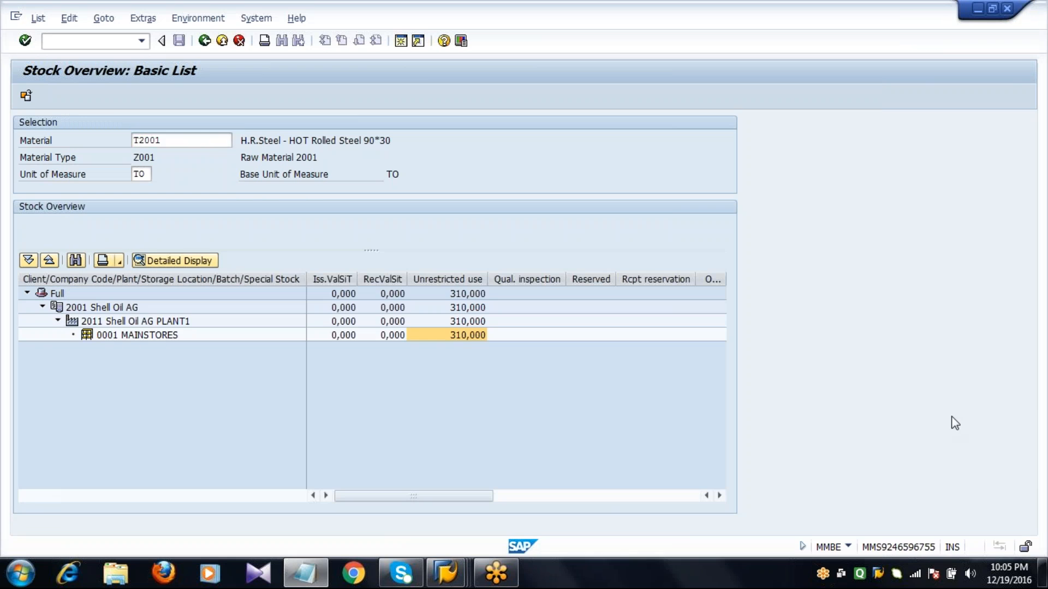
# Switch to the SAP Easy Access session and start a physical inventory document with MI01 for plant 2011, storage location 0001
pyautogui.click(465, 377)
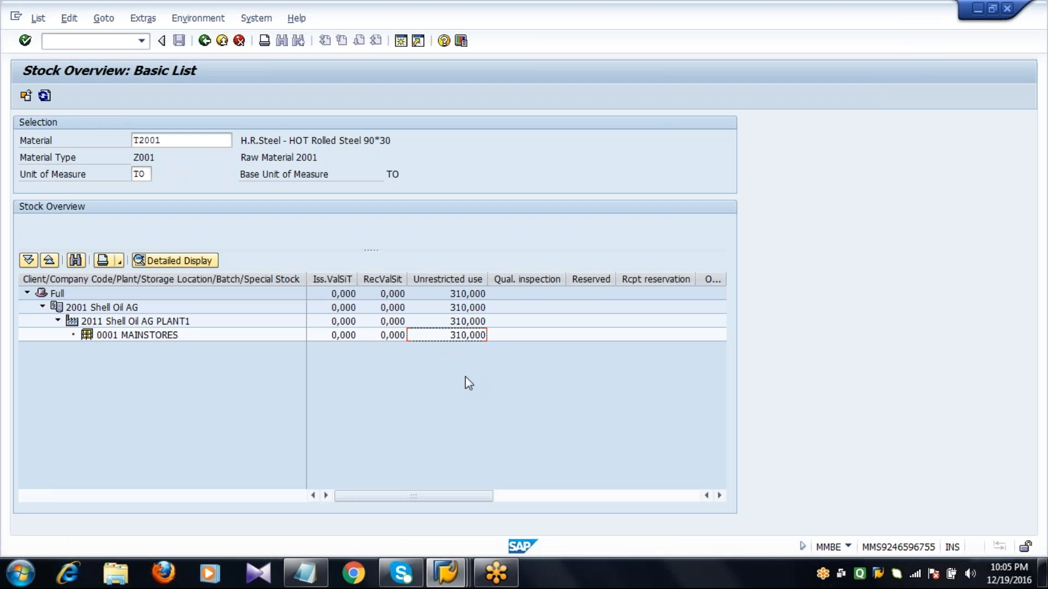
pyautogui.click(452, 573)
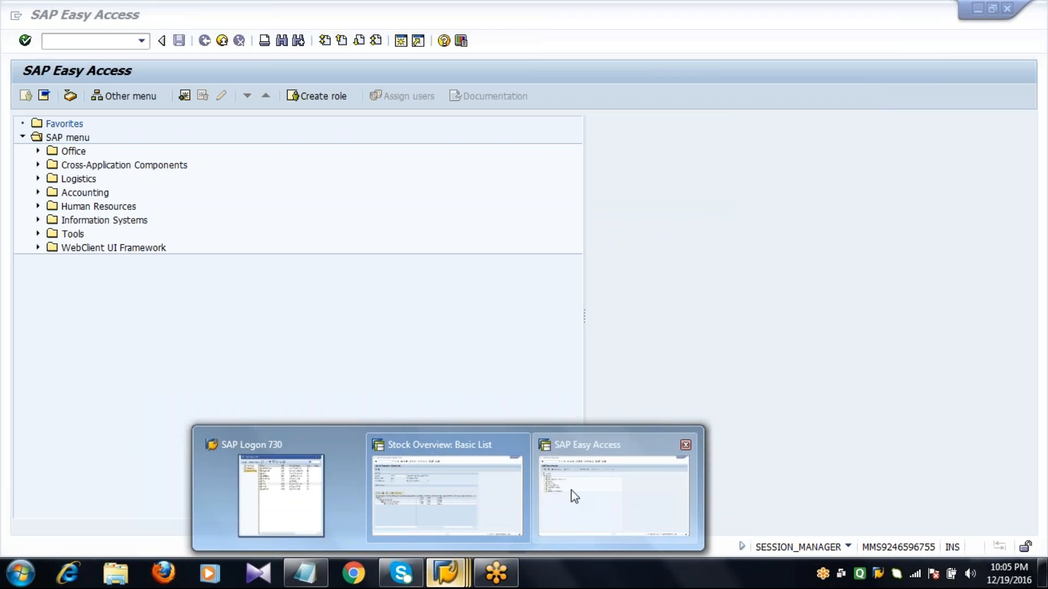
pyautogui.click(571, 494)
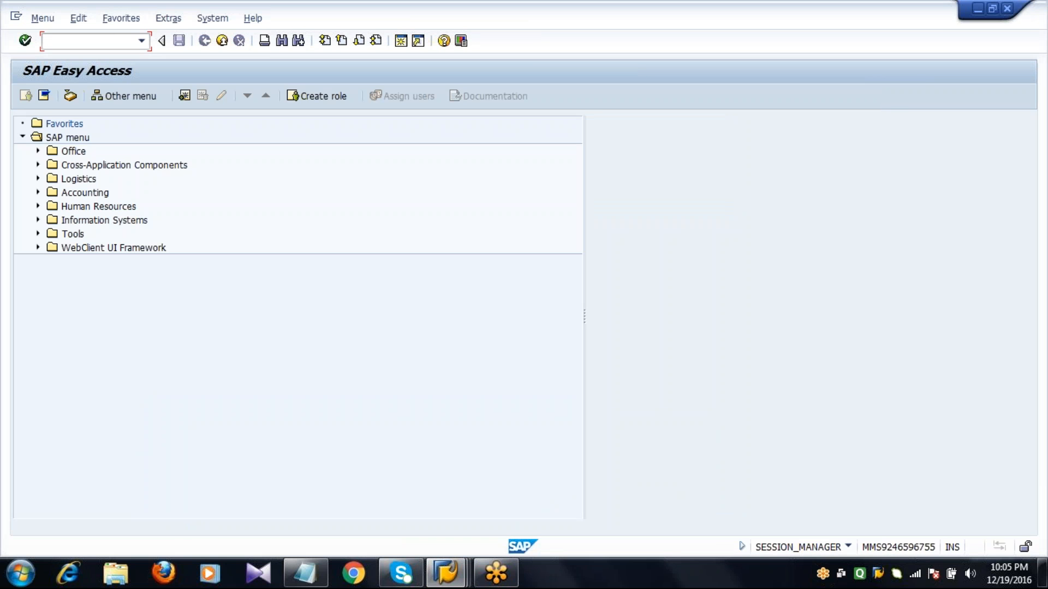
pyautogui.write('MI01')
pyautogui.press('Return')
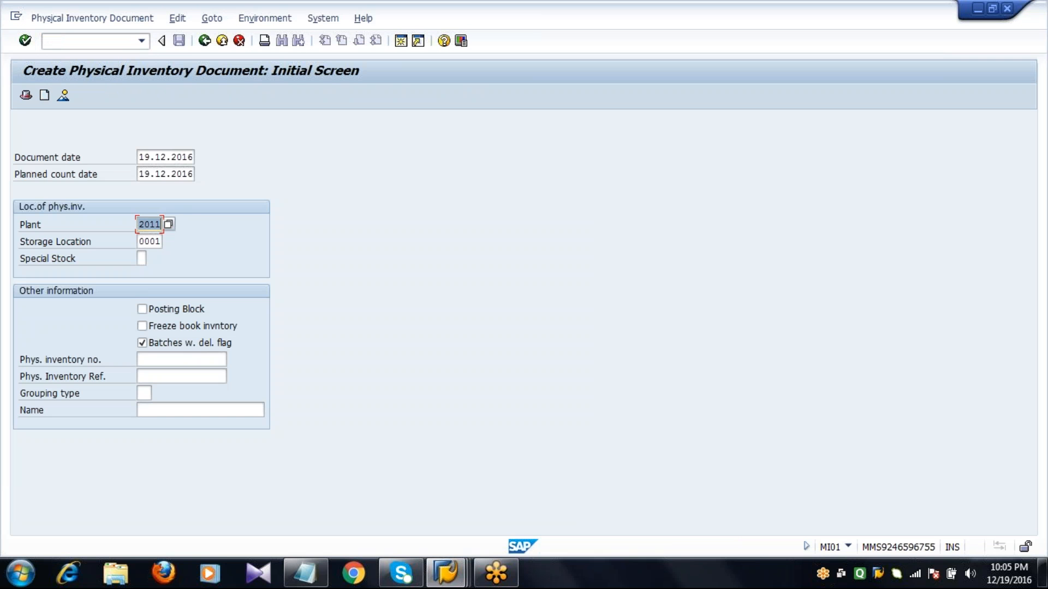
pyautogui.press('Up')
pyautogui.press('Up')
pyautogui.press('Down')
pyautogui.press('Down')
pyautogui.press('Down')
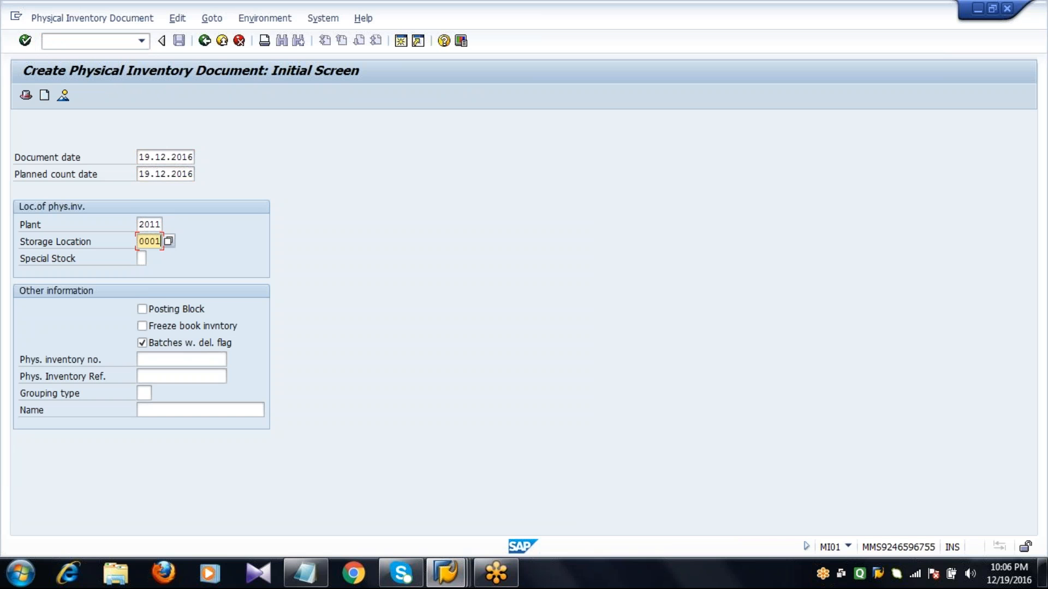
pyautogui.press('Return')
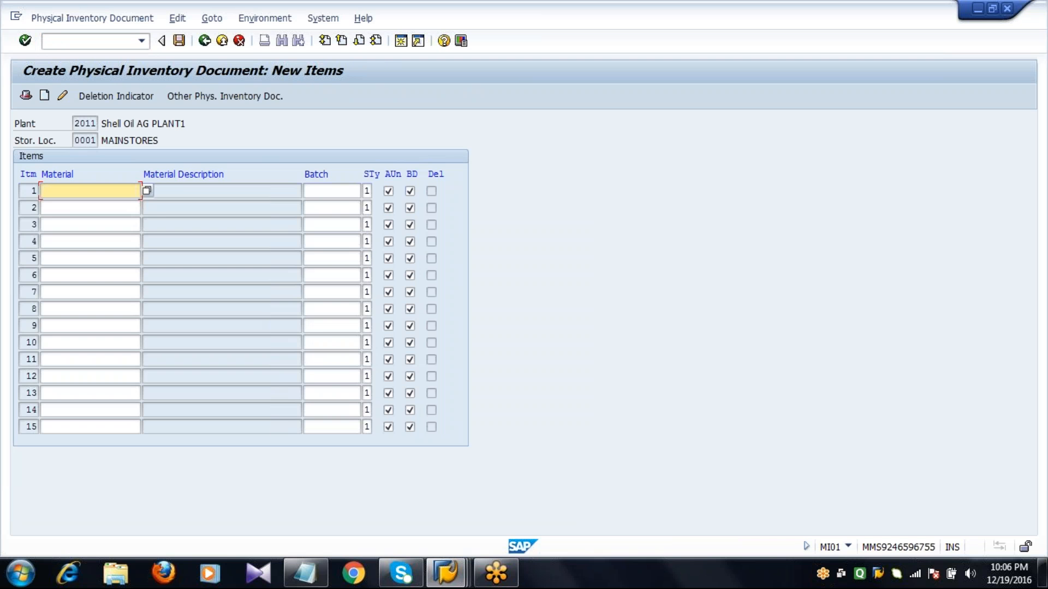
# Enter material T2001 as item 1, save the physical inventory document, view its creation message details, and return to SAP Easy Access
pyautogui.write('T2001')
pyautogui.click(368, 190)
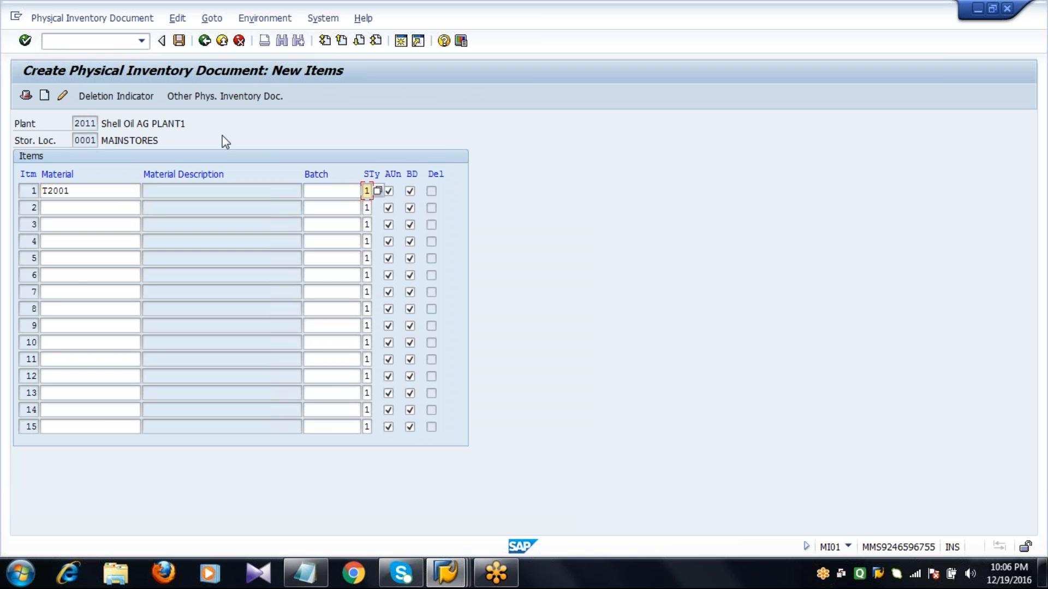
pyautogui.click(180, 43)
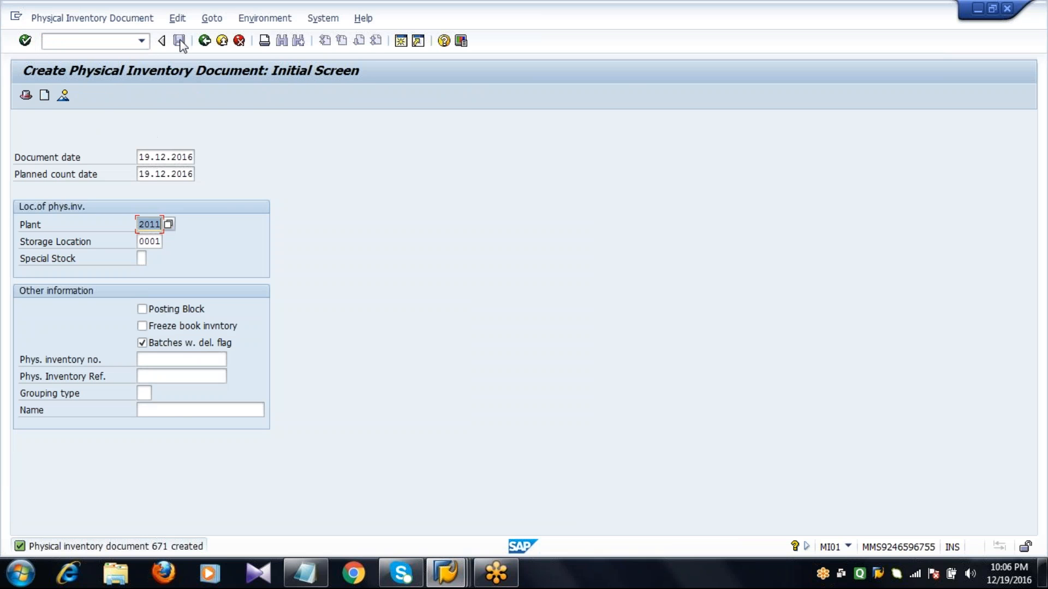
pyautogui.doubleClick(130, 547)
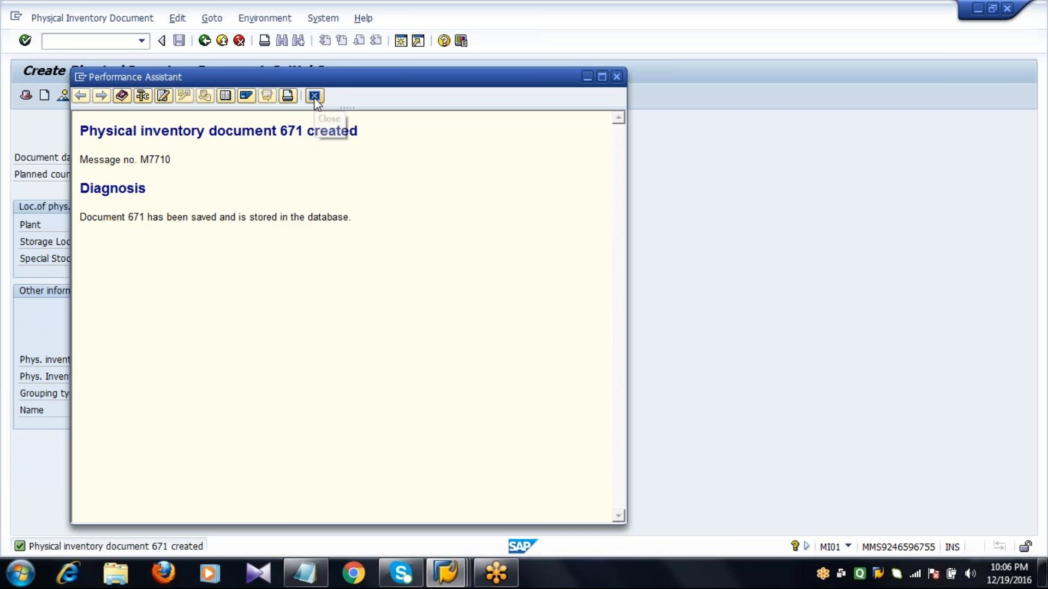
pyautogui.click(314, 95)
pyautogui.click(204, 42)
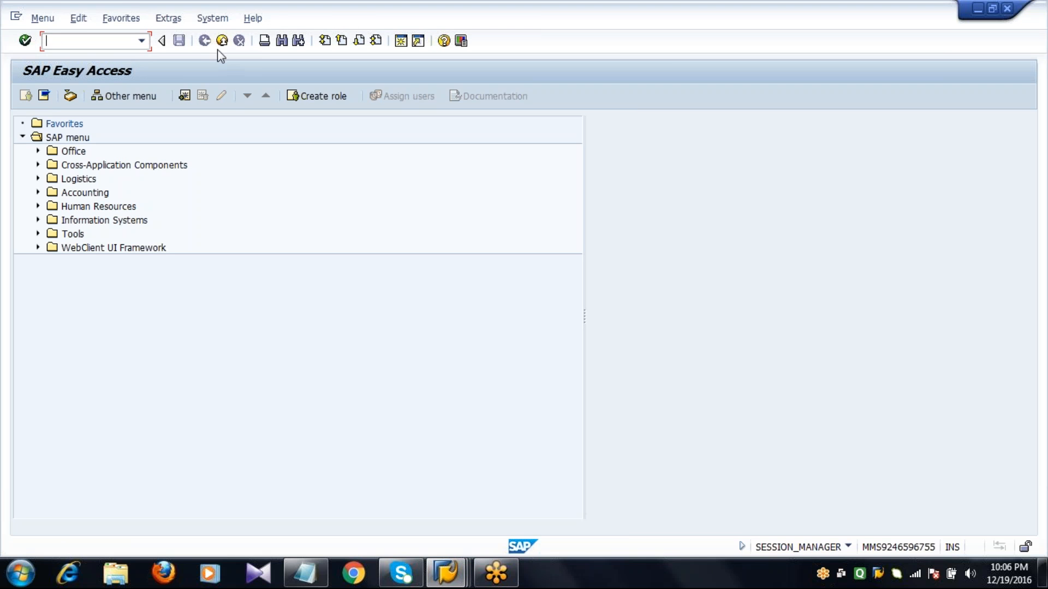
# Check the unrestricted stock of T2001 in storage location 0001 in the stock overview session and return to the SAP Easy Access session
pyautogui.moveTo(447, 583)
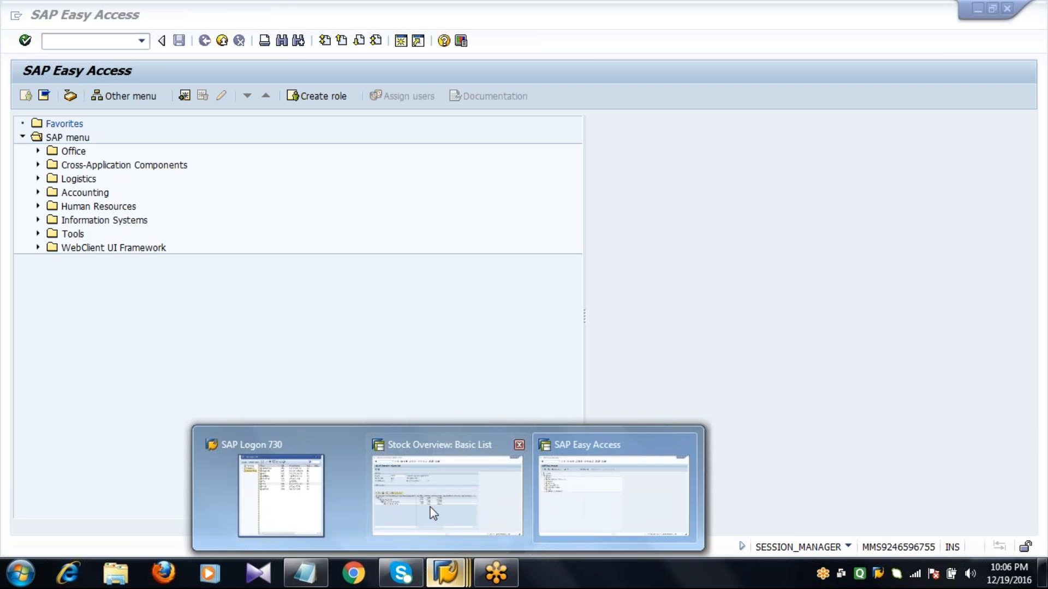
pyautogui.click(437, 489)
pyautogui.click(464, 337)
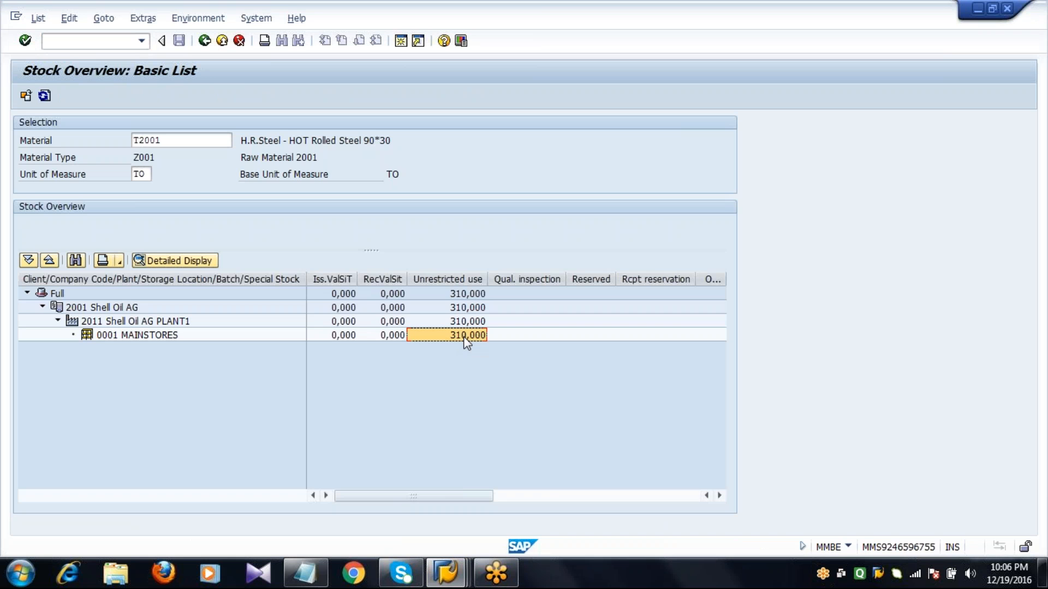
pyautogui.click(459, 578)
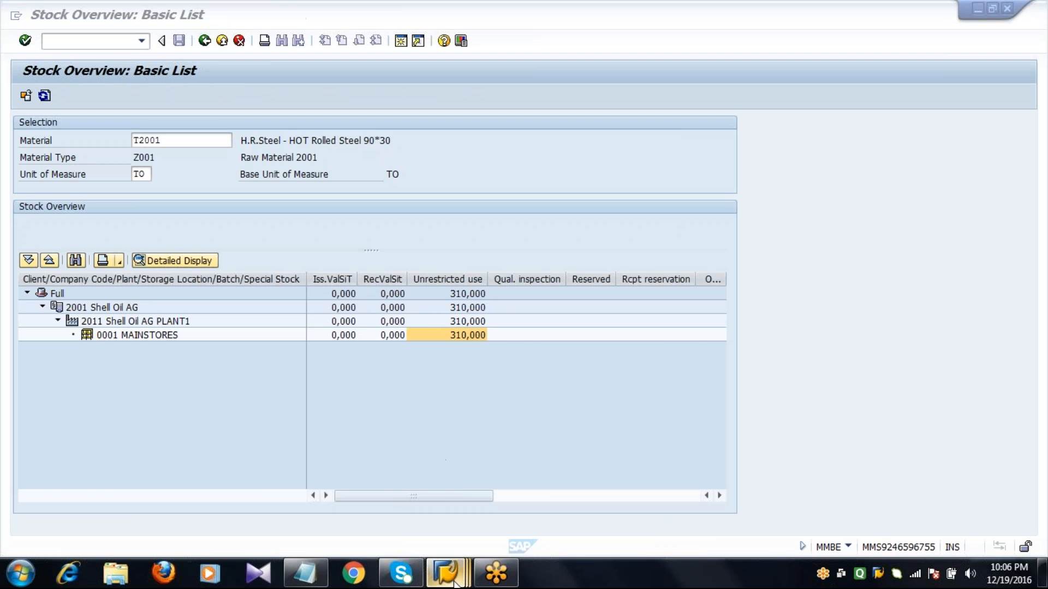
pyautogui.click(582, 516)
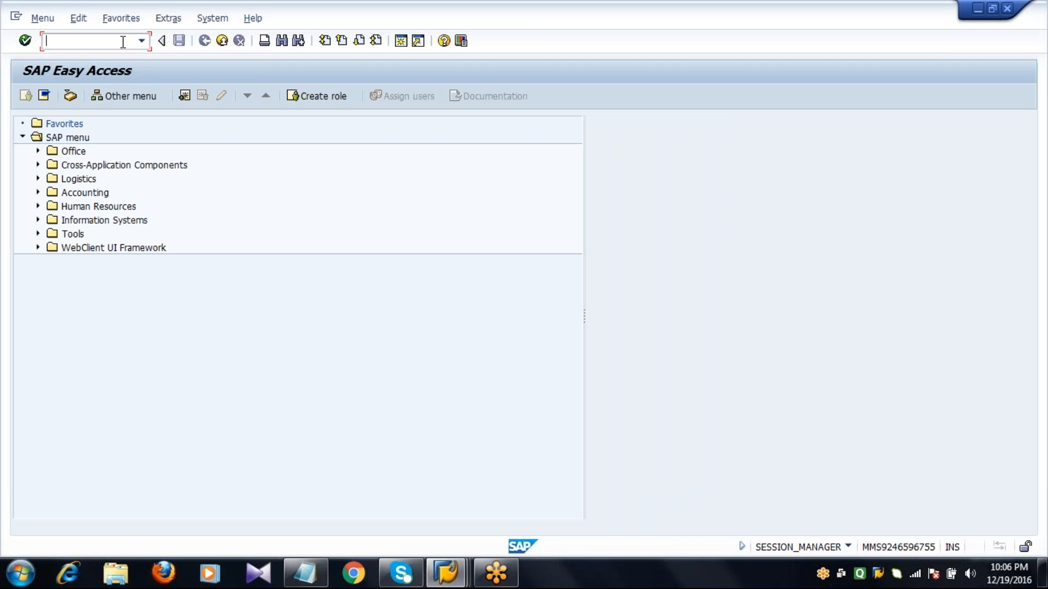
# Enter and save a count of 300 TO for T2001 in physical inventory document 671 with MI04, then return to SAP Easy Access
pyautogui.write('MI04')
pyautogui.press('Return')
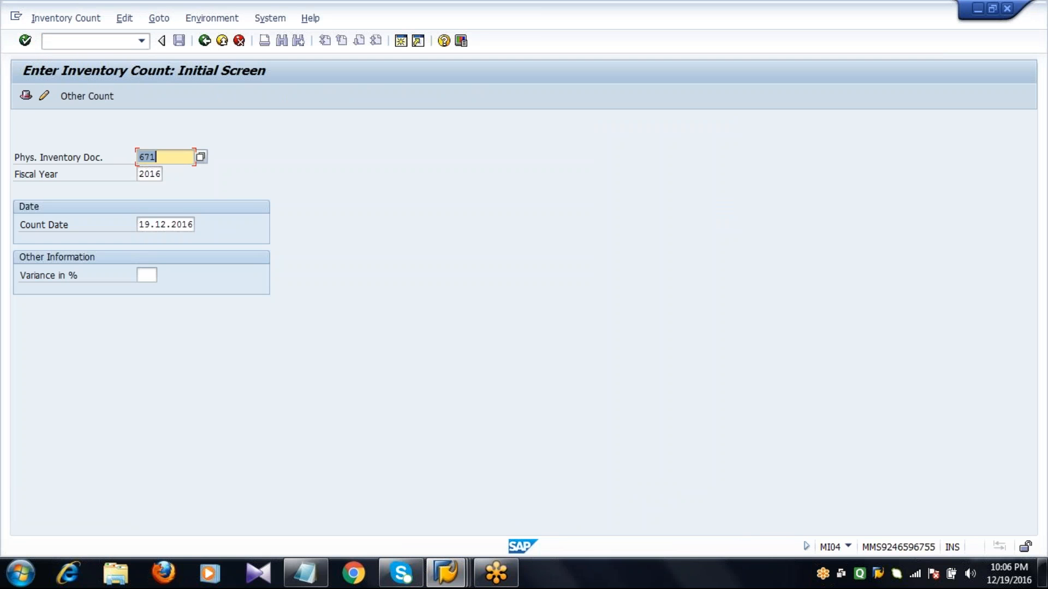
pyautogui.press('Down')
pyautogui.press('Down')
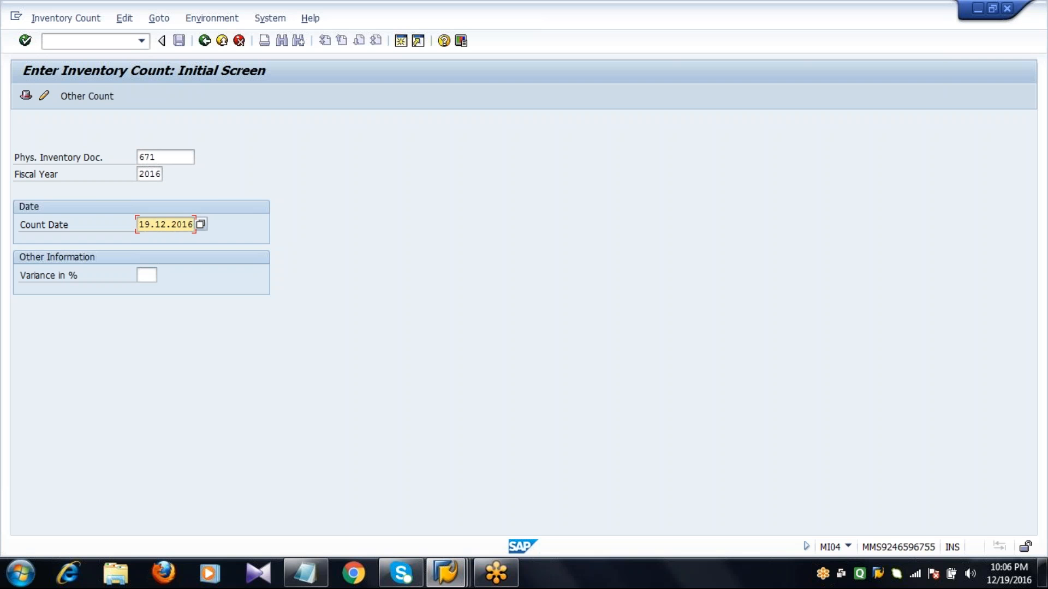
pyautogui.press('Return')
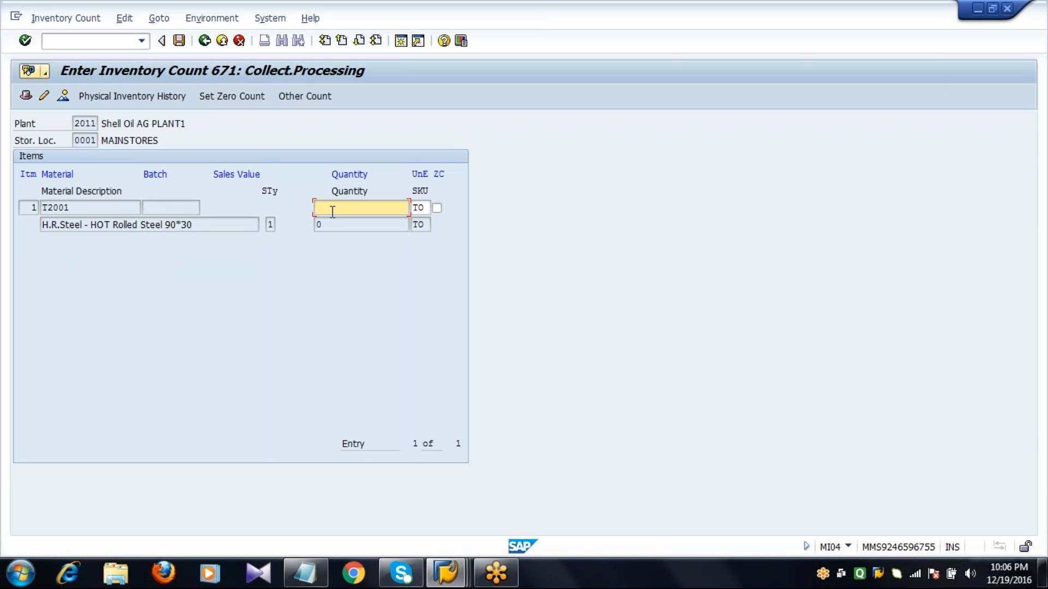
pyautogui.write('300')
pyautogui.press('Return')
pyautogui.click(179, 40)
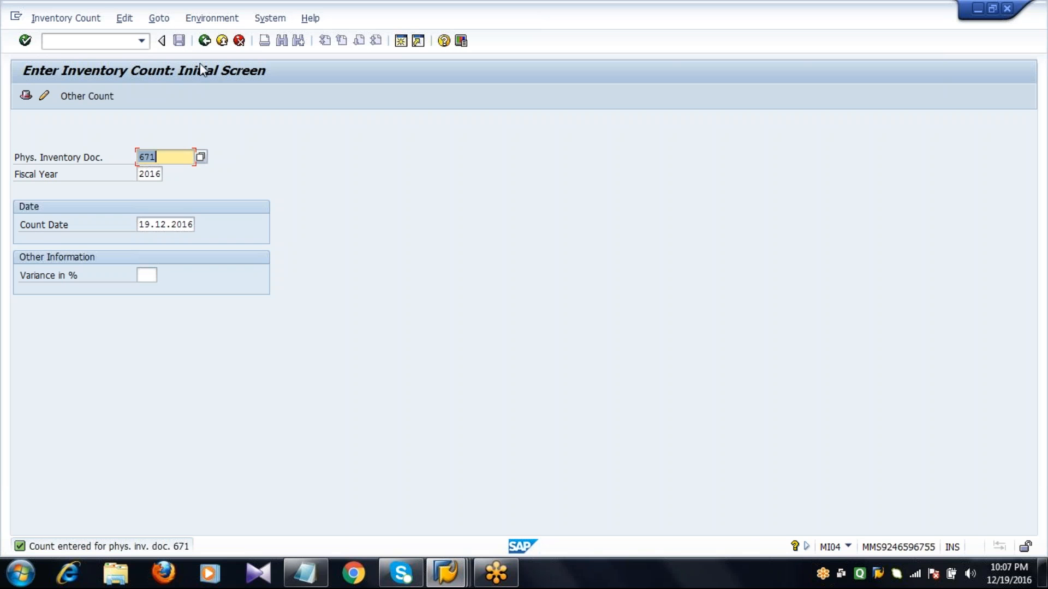
pyautogui.click(204, 41)
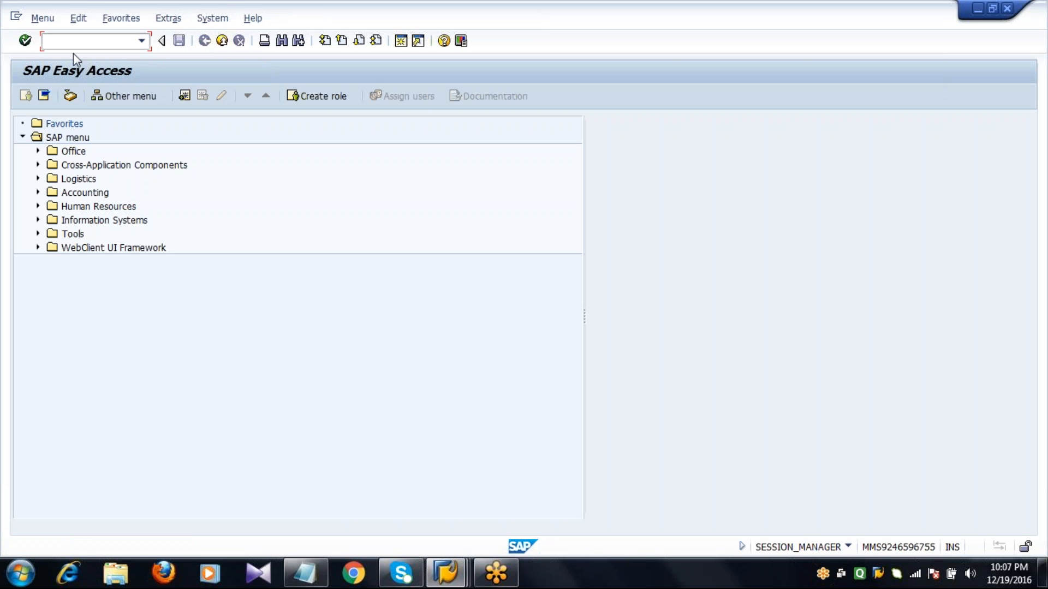
# Run the MI20 inventory differences list for material T2001, plant 2011, storage location 0001 and physical inventory document 671
pyautogui.write('MI20')
pyautogui.press('Return')
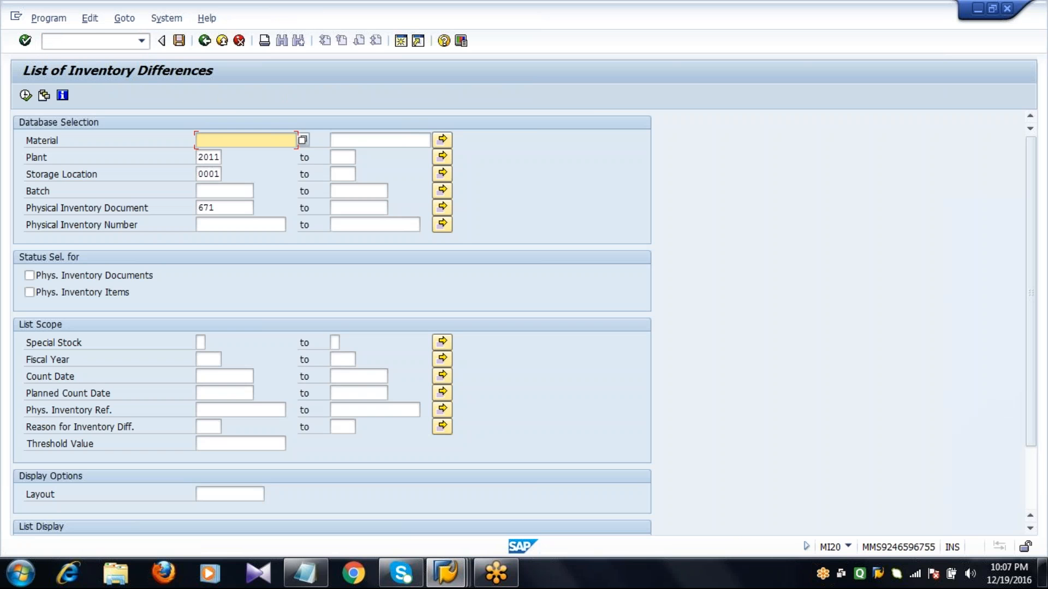
pyautogui.write('T')
pyautogui.press('Down')
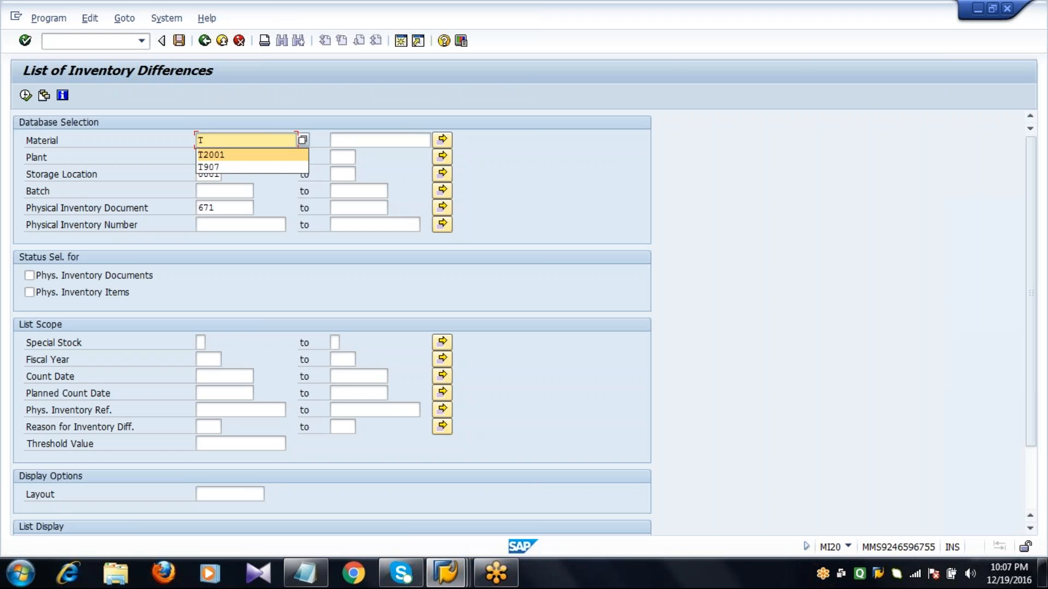
pyautogui.press('Return')
pyautogui.press('Down')
pyautogui.press('Down')
pyautogui.press('Down')
pyautogui.press('Down')
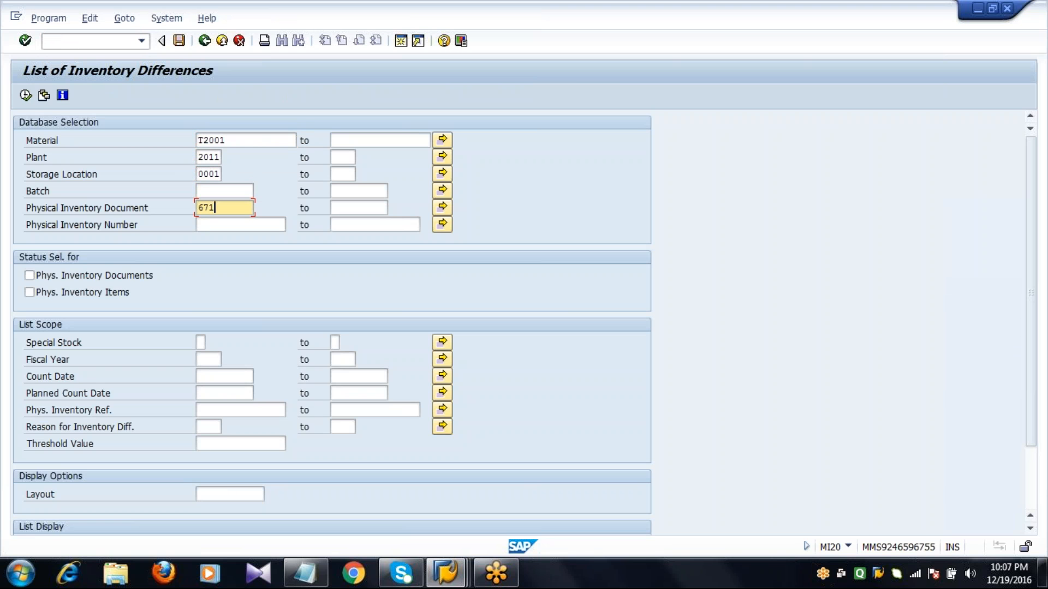
pyautogui.click(25, 96)
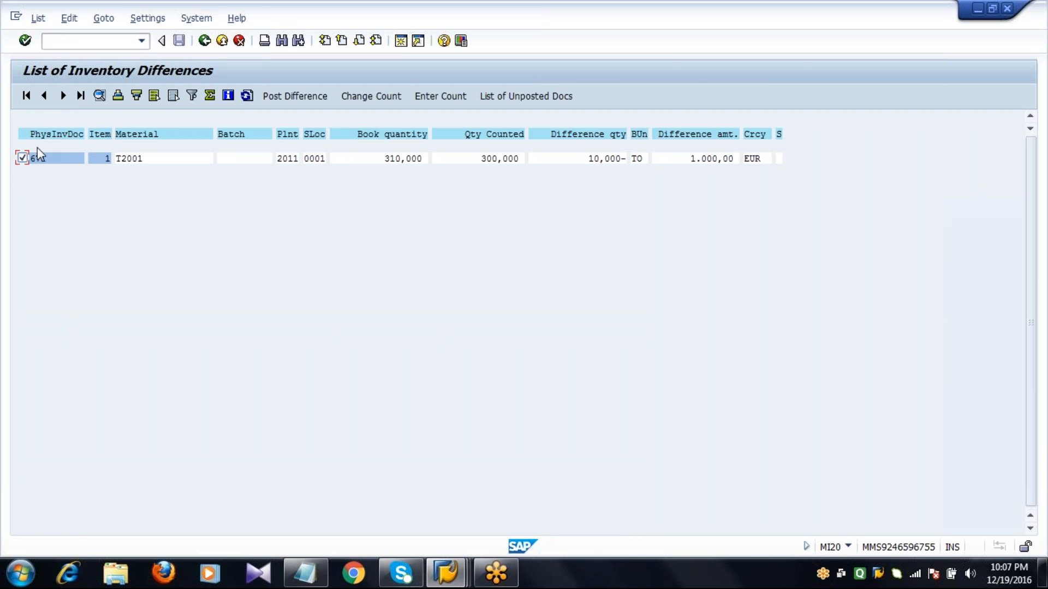
# Display the difference item's details, examine its book, counted and difference quantities and difference amount, and return to SAP Easy Access
pyautogui.click(99, 96)
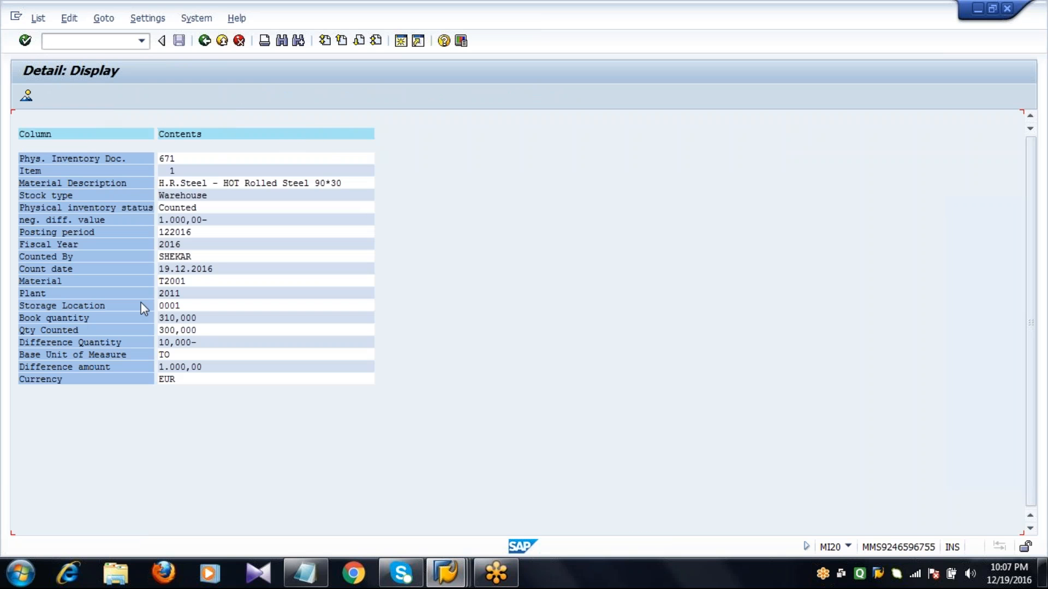
pyautogui.click(44, 320)
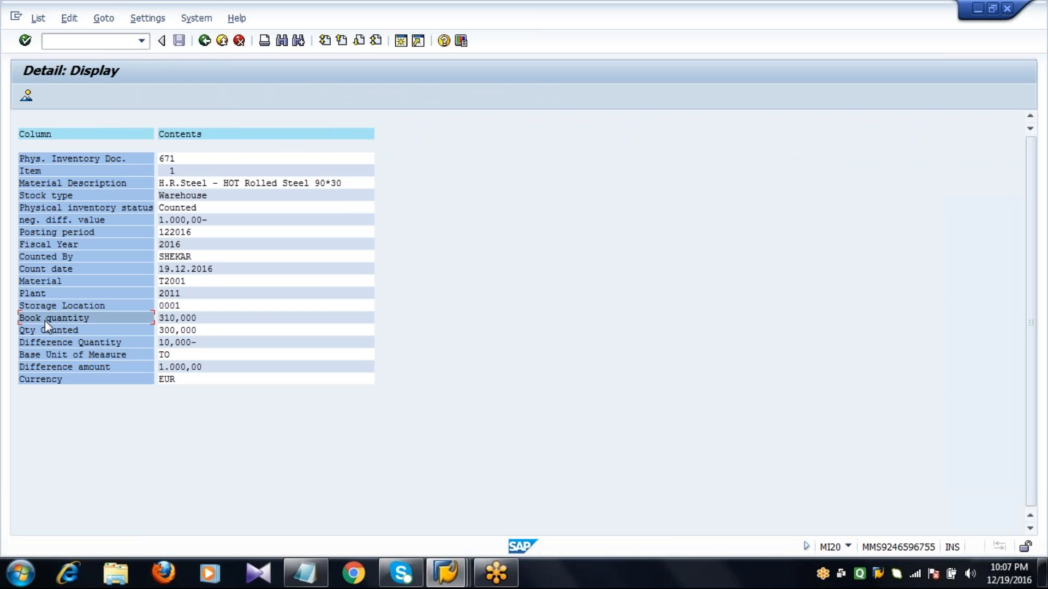
pyautogui.click(174, 316)
pyautogui.click(105, 333)
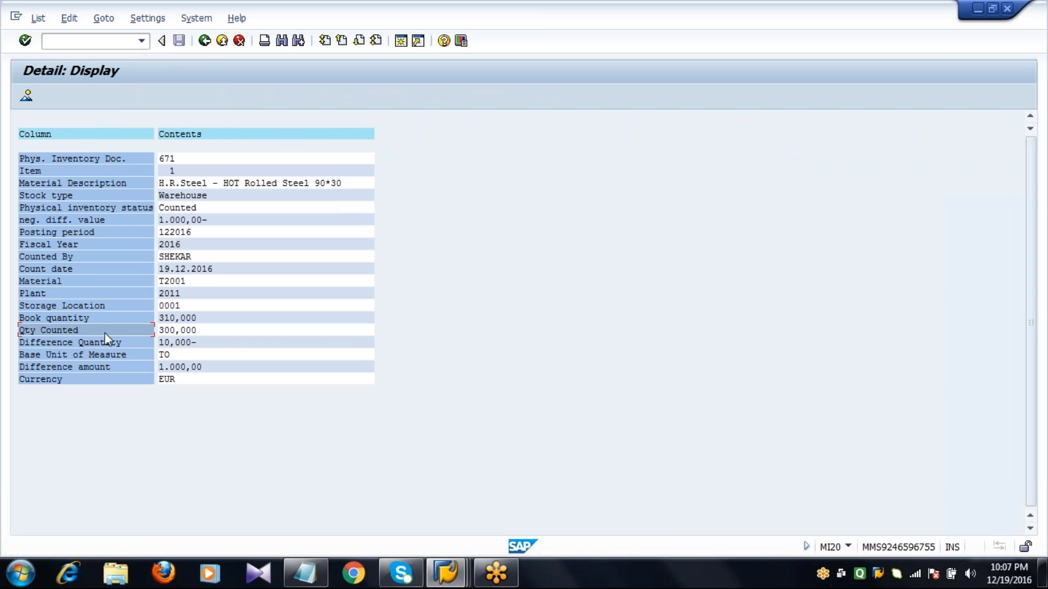
pyautogui.click(177, 333)
pyautogui.click(138, 343)
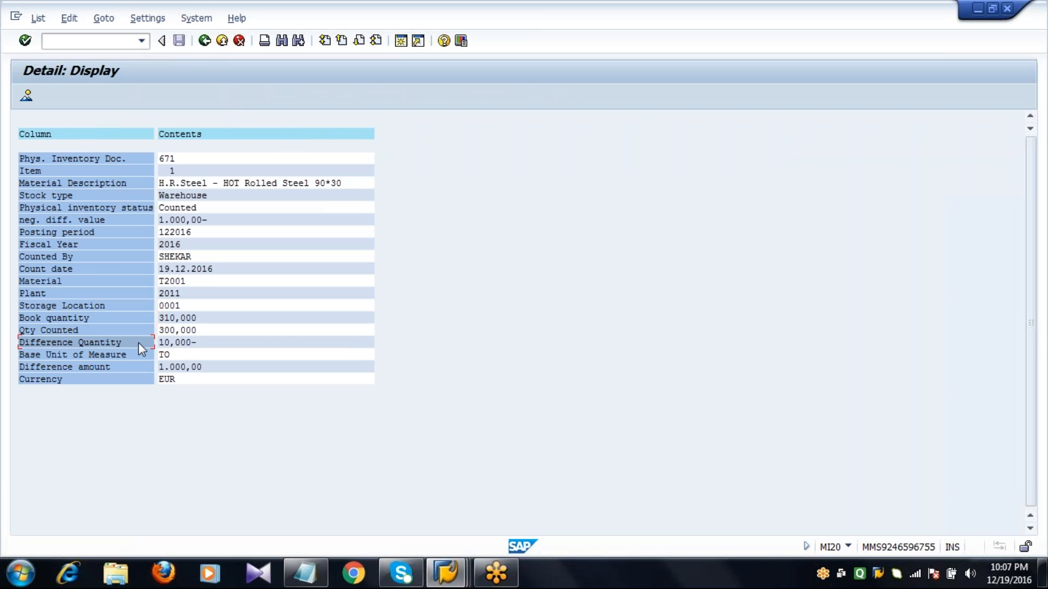
pyautogui.click(192, 344)
pyautogui.click(192, 368)
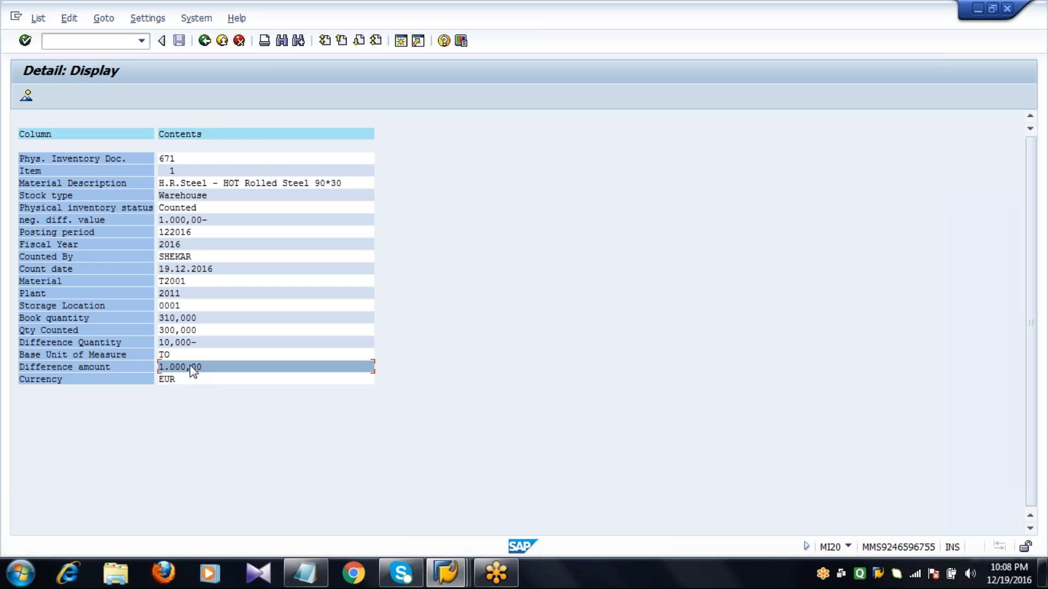
pyautogui.click(204, 41)
pyautogui.click(204, 41)
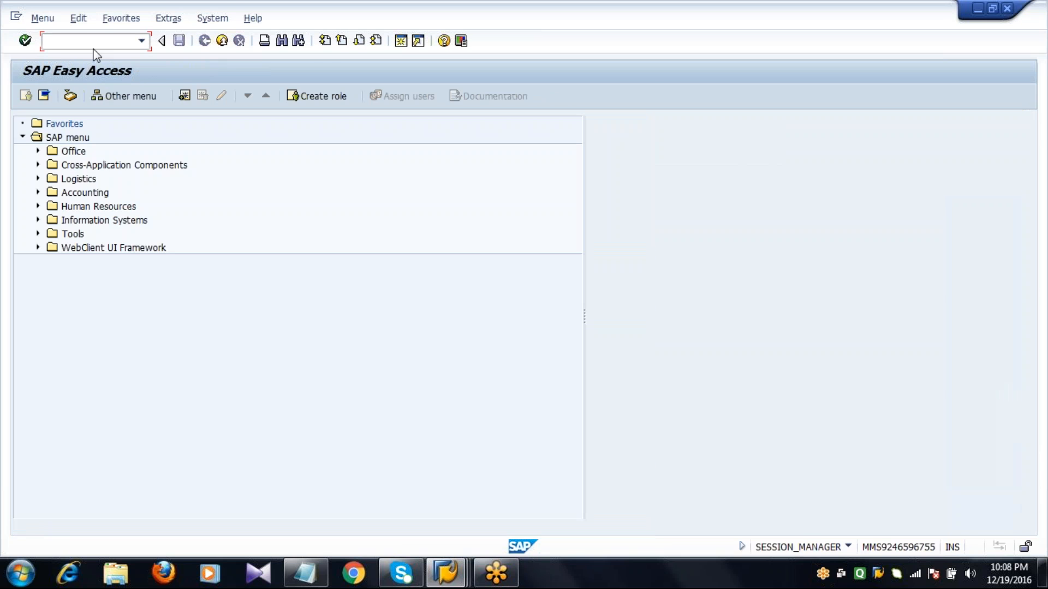
# Post the inventory difference of document 671 for T2001 with MI07, using fiscal year 2016 and posting date 19.12.2016
pyautogui.write('MI07')
pyautogui.press('Return')
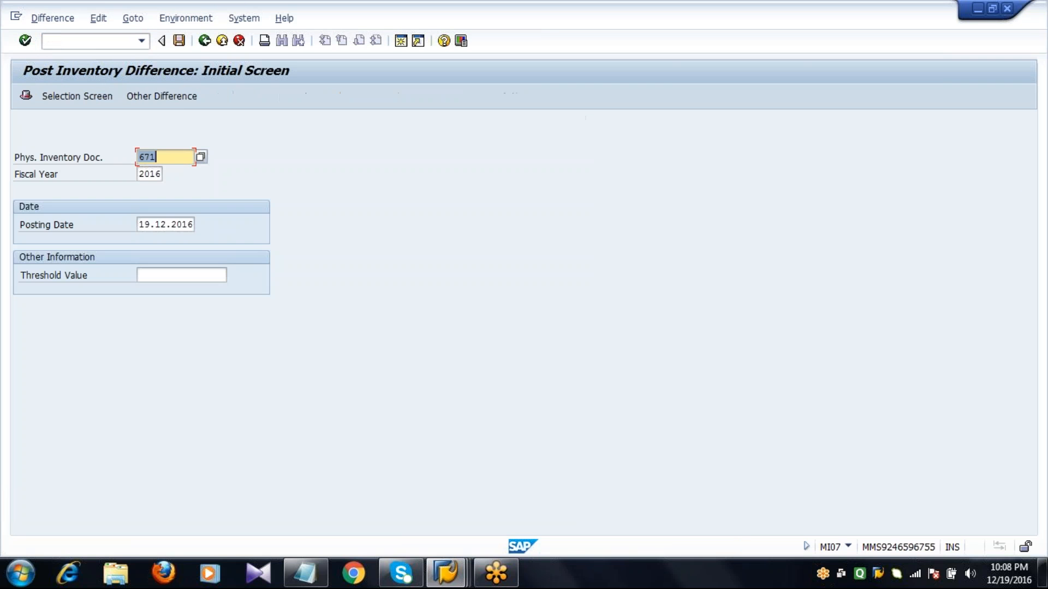
pyautogui.press('Right')
pyautogui.press('Down')
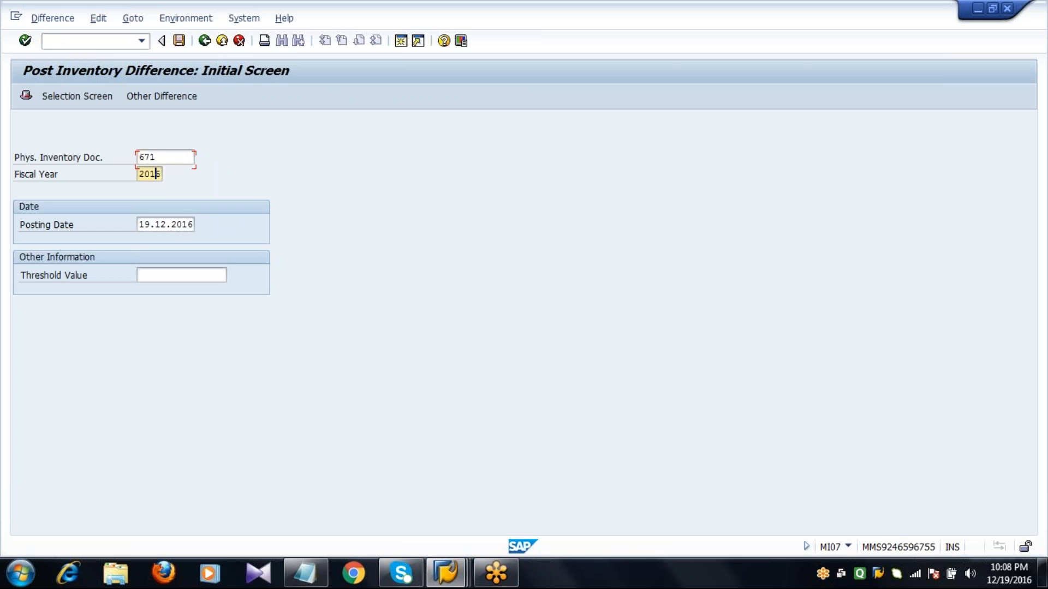
pyautogui.press('Down')
pyautogui.press('End')
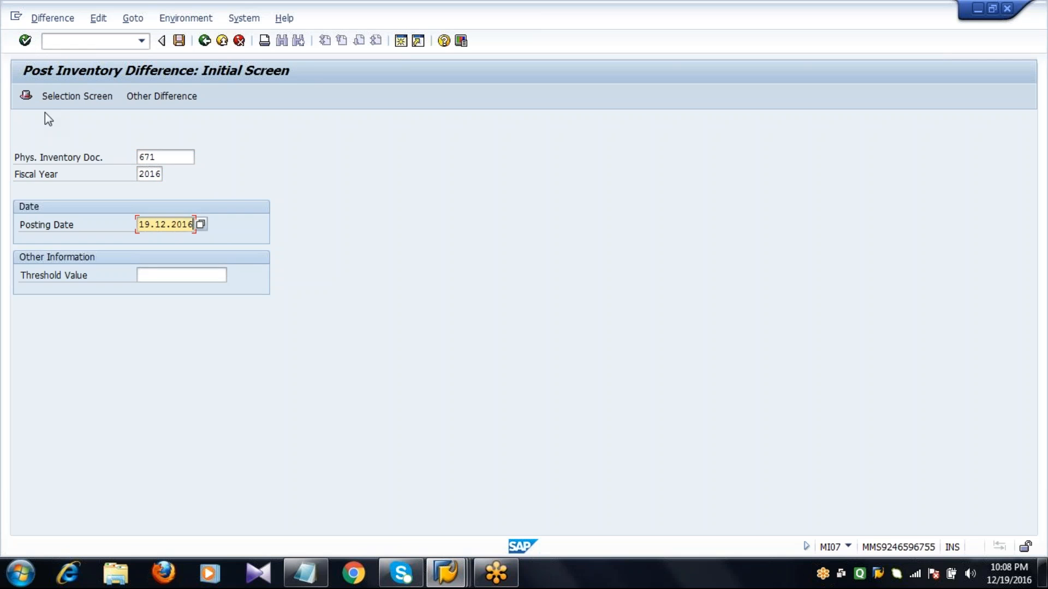
pyautogui.press('Return')
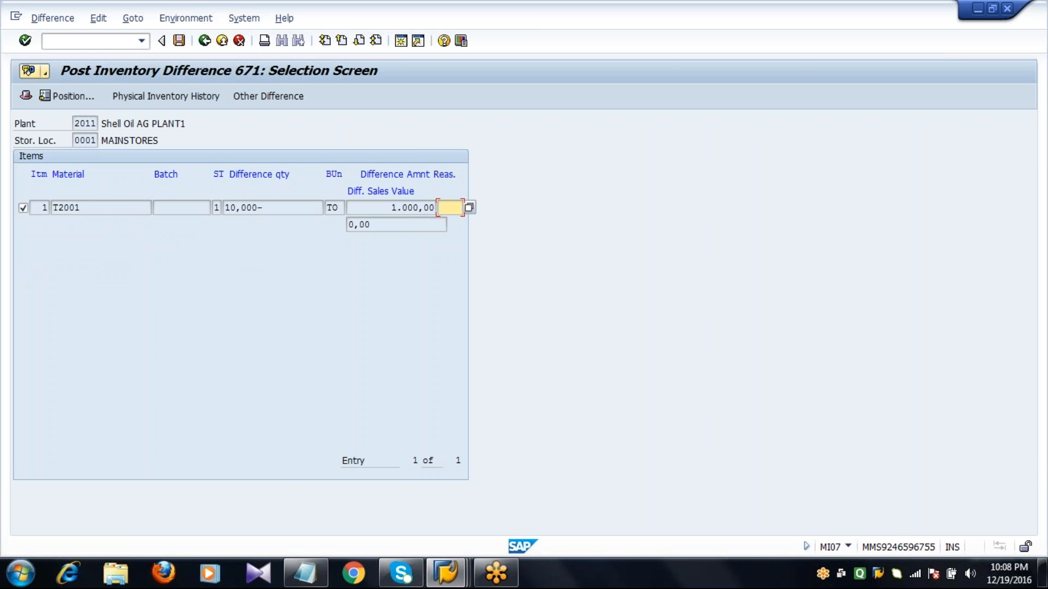
pyautogui.click(392, 208)
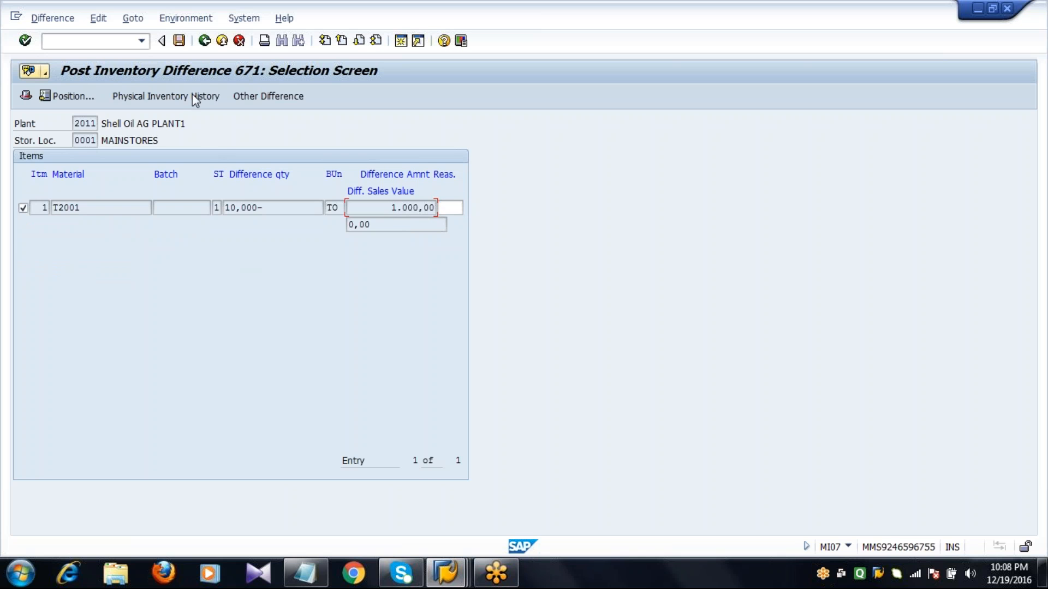
pyautogui.click(180, 42)
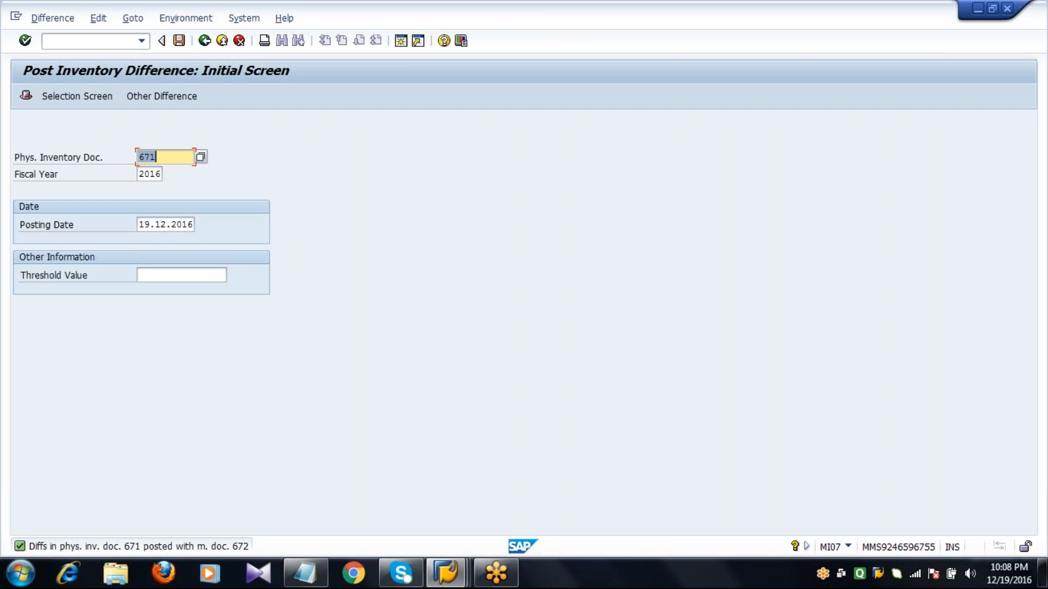
# Display material document 672 of year 2016 with MB03
pyautogui.click(79, 39)
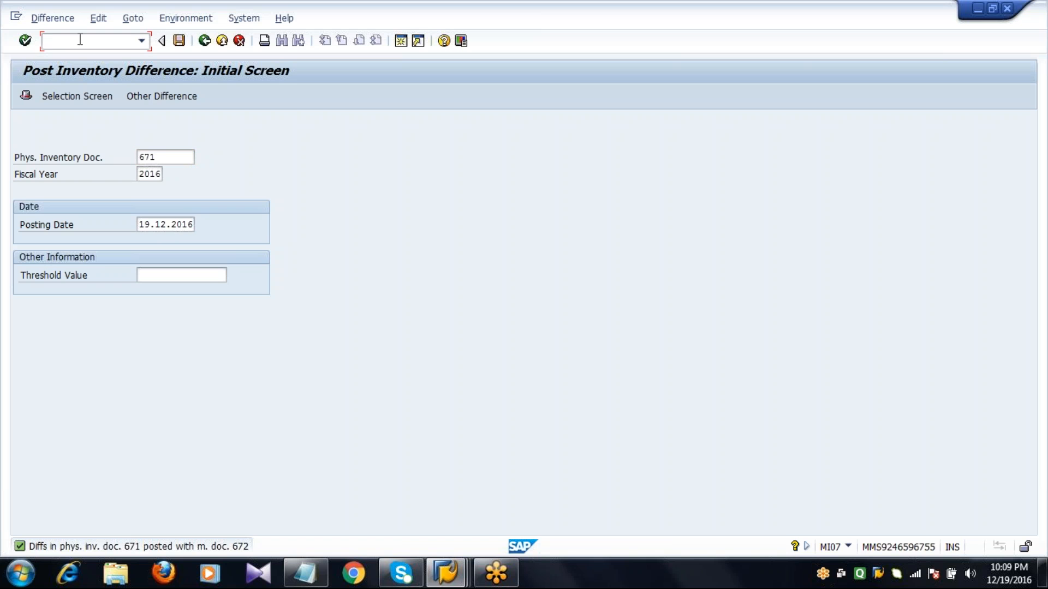
pyautogui.write('/NMB03')
pyautogui.press('Return')
pyautogui.press('Right')
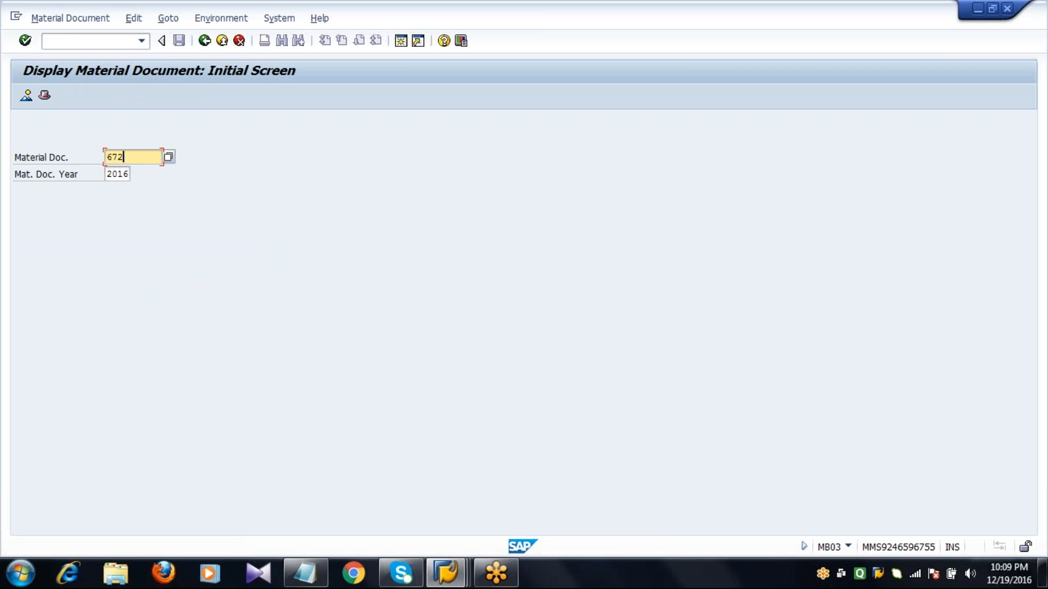
pyautogui.press('Down')
pyautogui.press('Up')
pyautogui.press('Return')
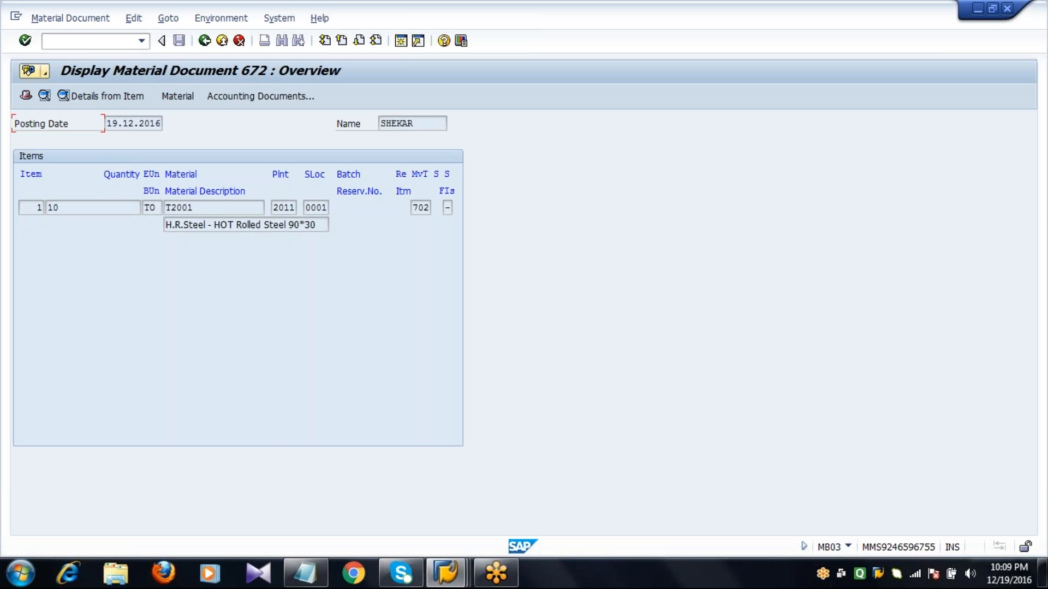
# Examine the T2001 item's quantity and debit/credit sign, looking up the possible values for the material posting sign
pyautogui.click(82, 208)
pyautogui.click(449, 207)
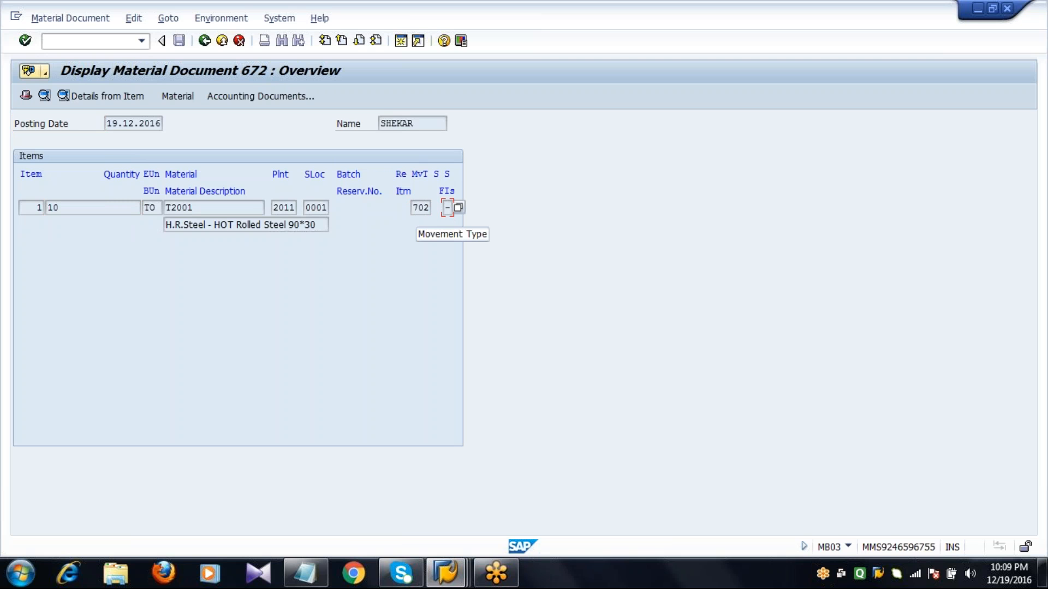
pyautogui.click(458, 208)
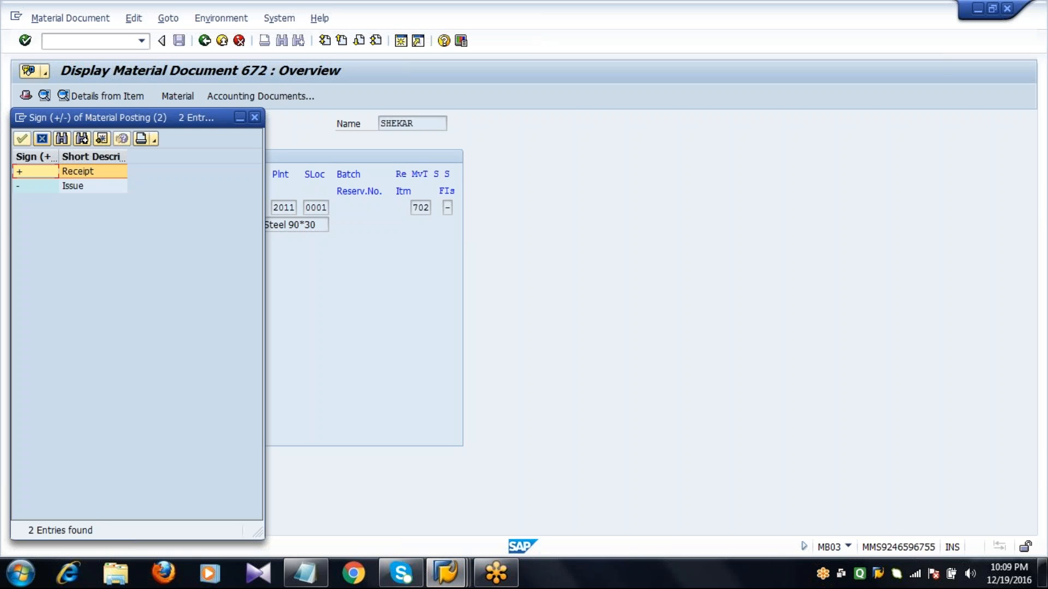
pyautogui.click(42, 139)
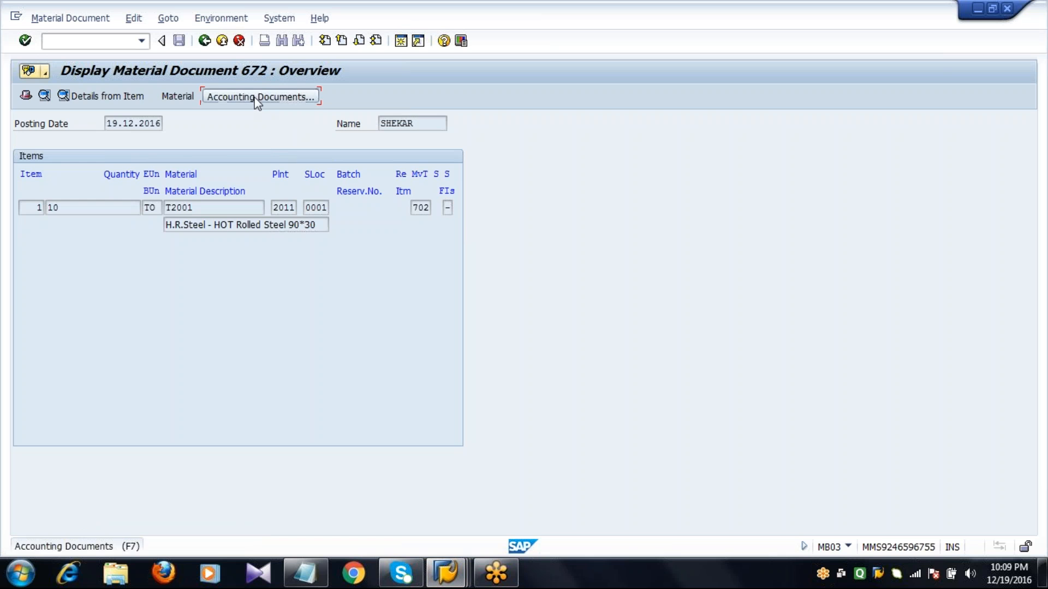
# Display the accounting document of material document 672, examine its line items with a wider description column, and return to SAP Easy Access
pyautogui.click(255, 97)
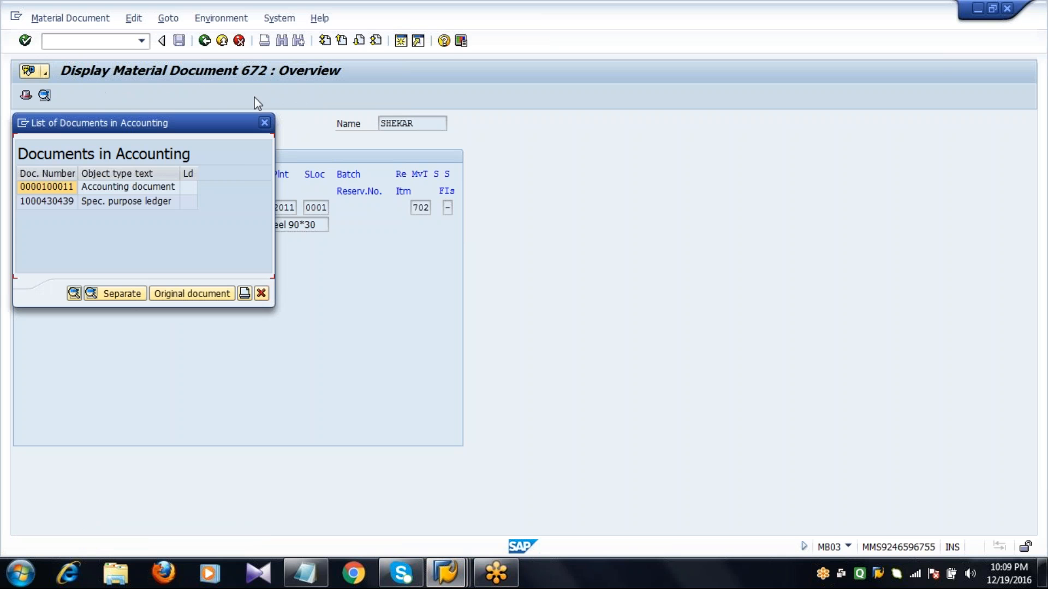
pyautogui.doubleClick(50, 188)
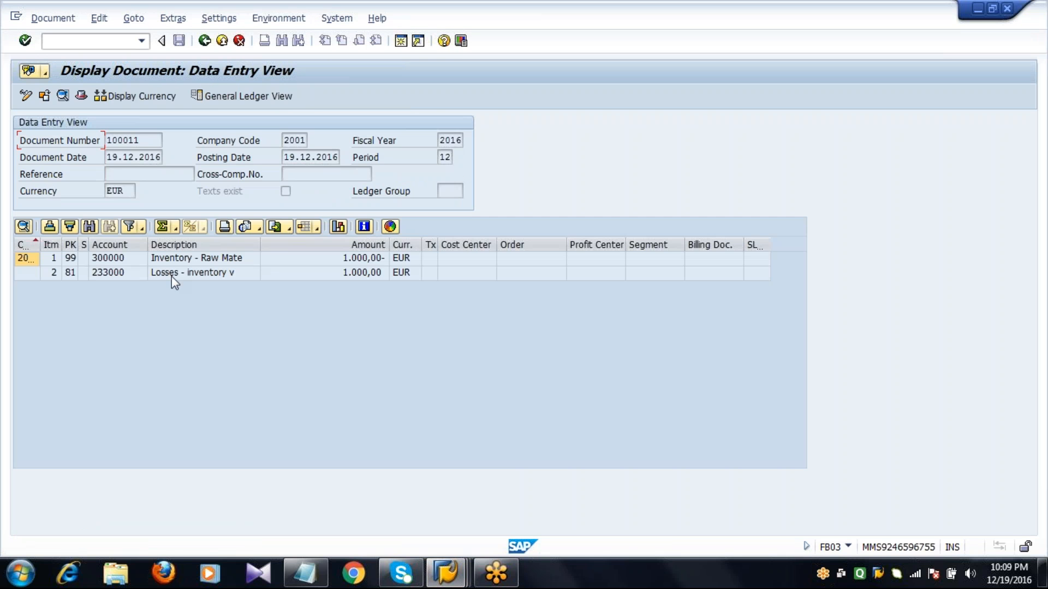
pyautogui.click(171, 276)
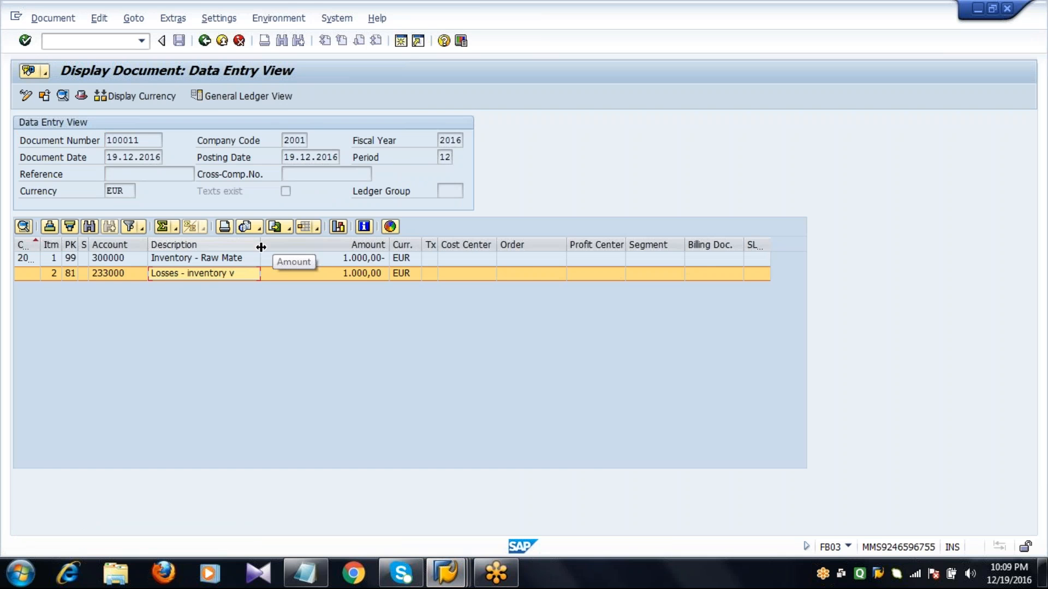
pyautogui.moveTo(261, 247); pyautogui.dragTo(368, 247)
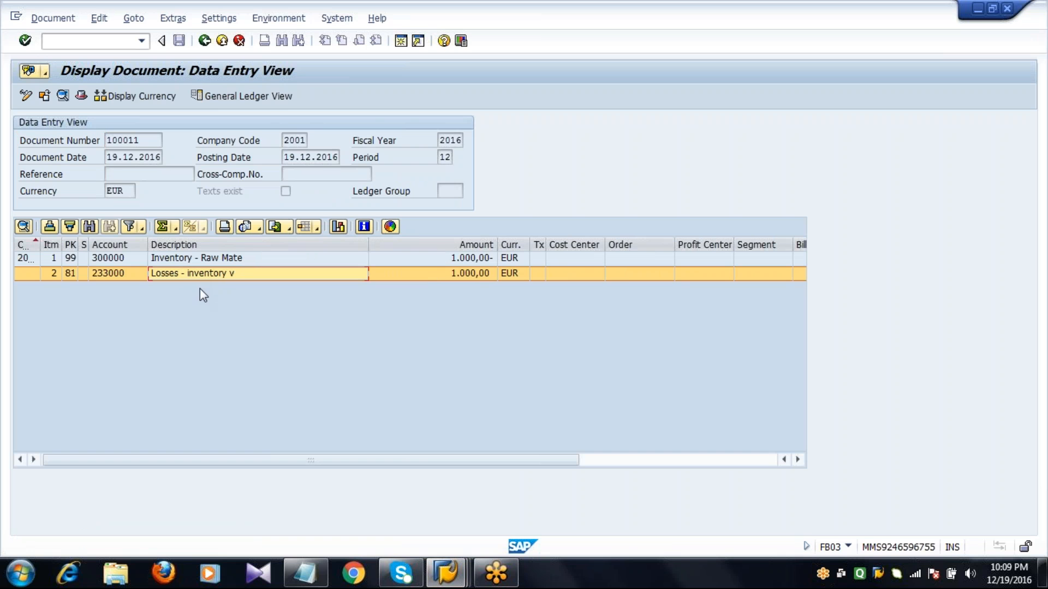
pyautogui.click(205, 41)
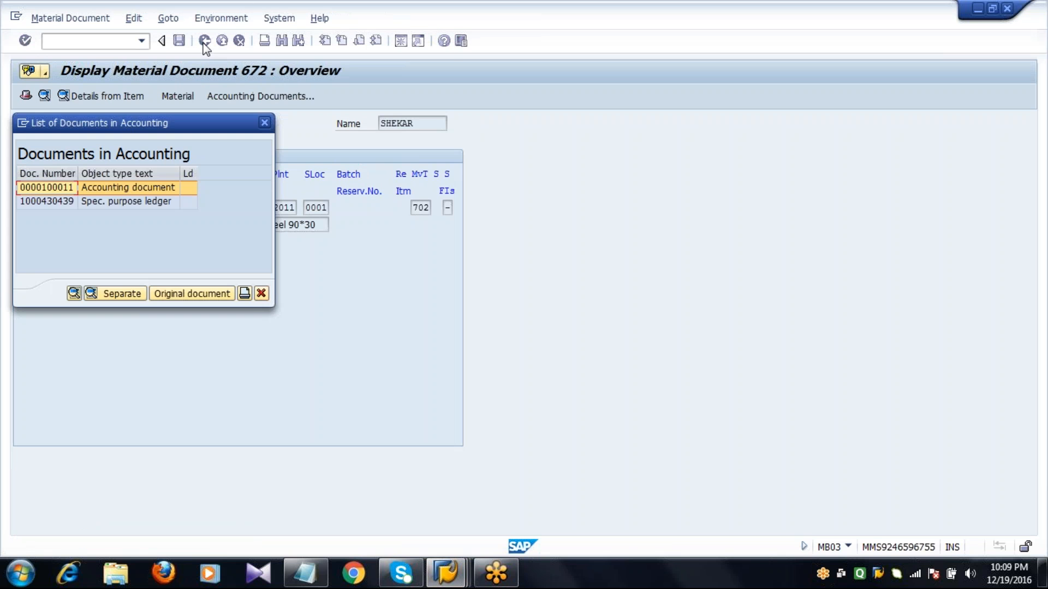
pyautogui.click(262, 293)
pyautogui.click(204, 41)
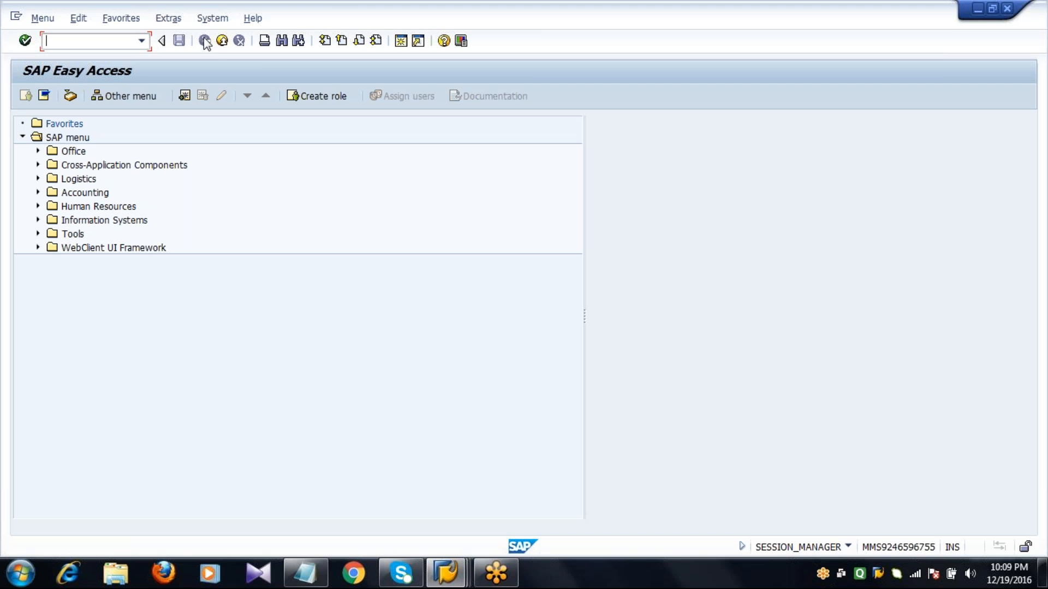
# Refresh the MMBE stock overview of T2001 in the other session and check the unrestricted stock in storage location 0001
pyautogui.click(446, 573)
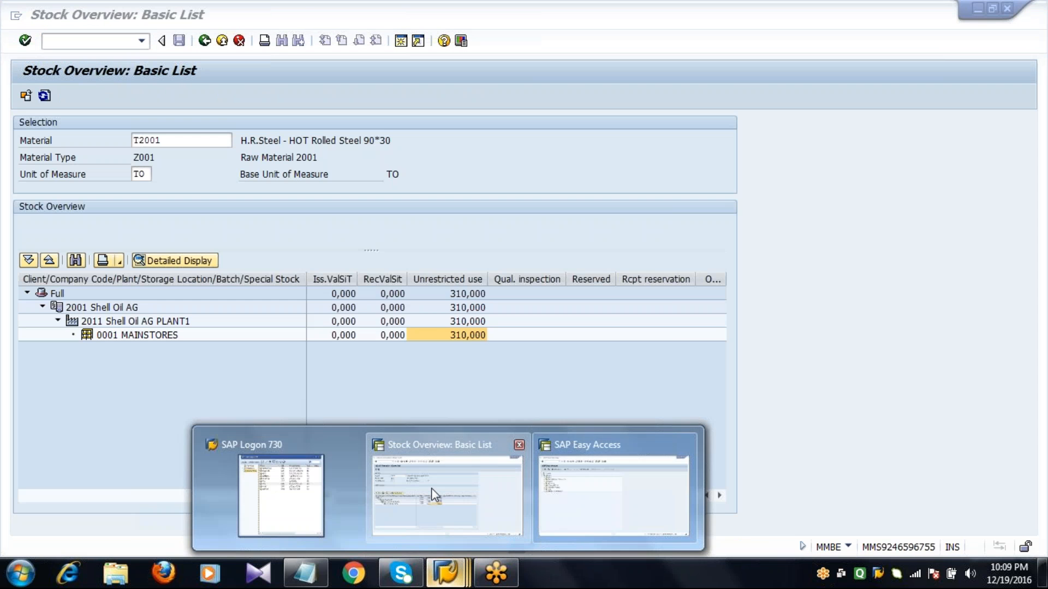
pyautogui.click(431, 488)
pyautogui.click(470, 321)
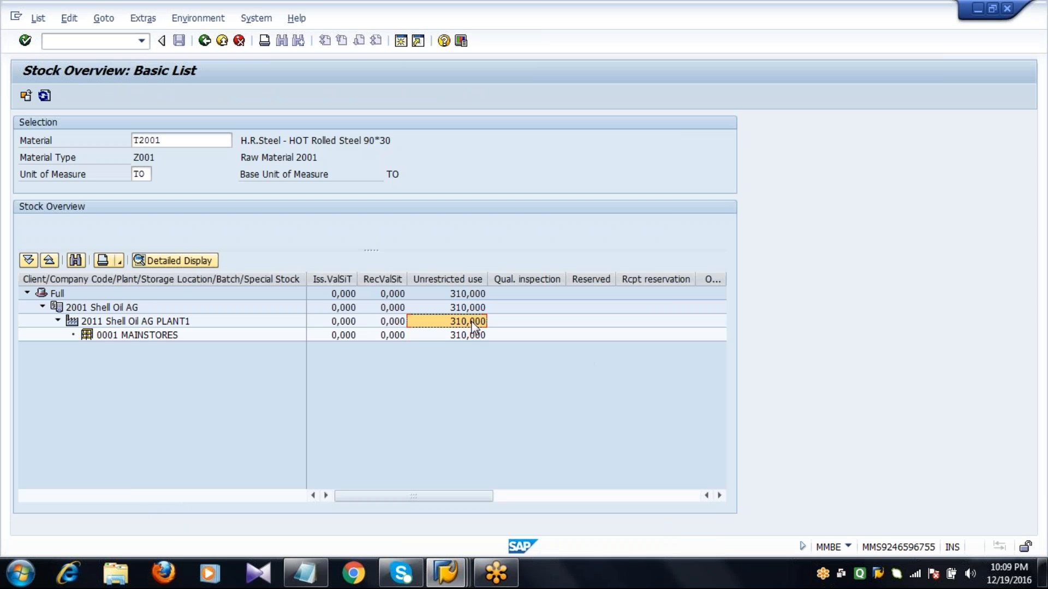
pyautogui.click(44, 96)
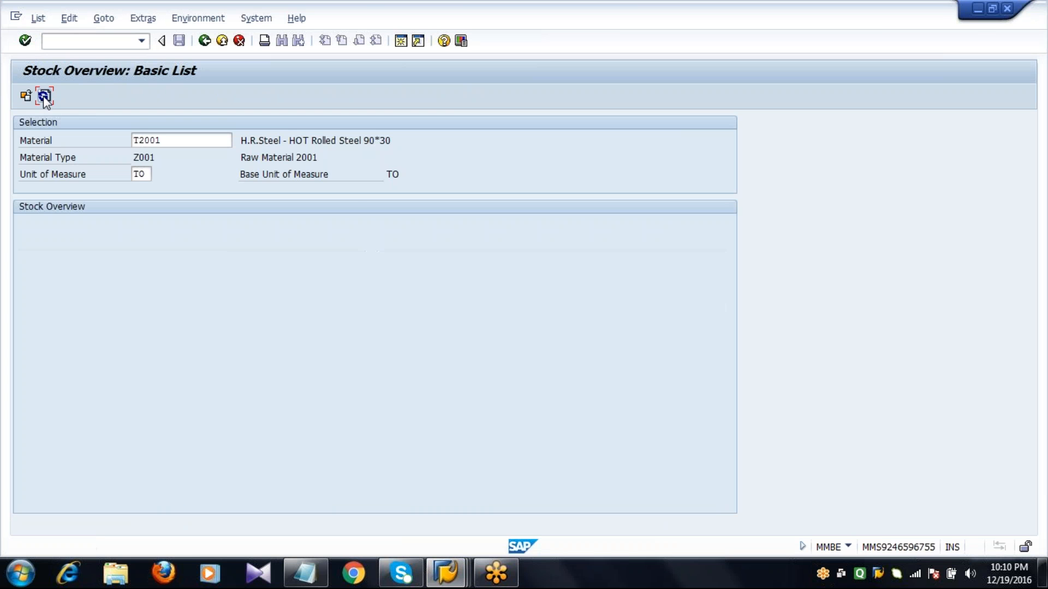
pyautogui.click(468, 334)
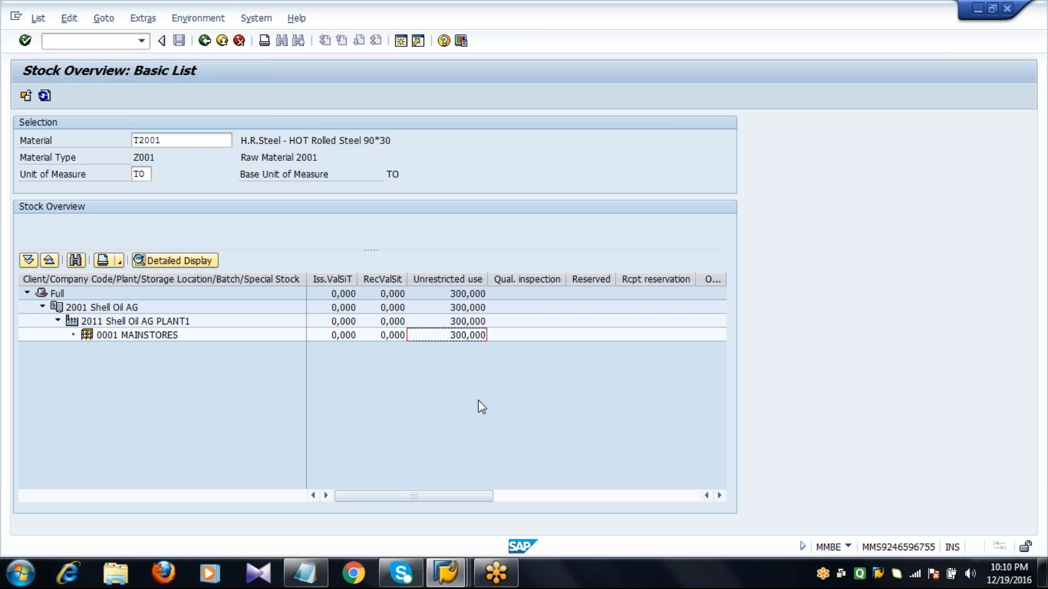
# Create and save a physical inventory document with MI01 for material T2001, plant 2011, storage location 0001, dated 19.12.2016
pyautogui.click(445, 573)
pyautogui.click(552, 533)
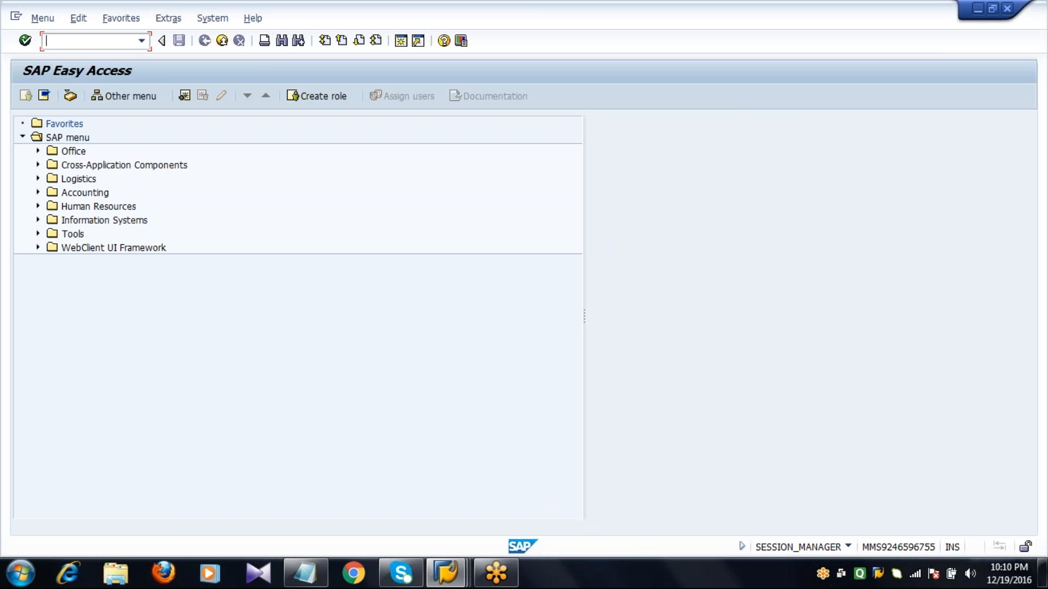
pyautogui.write('MI01')
pyautogui.press('Return')
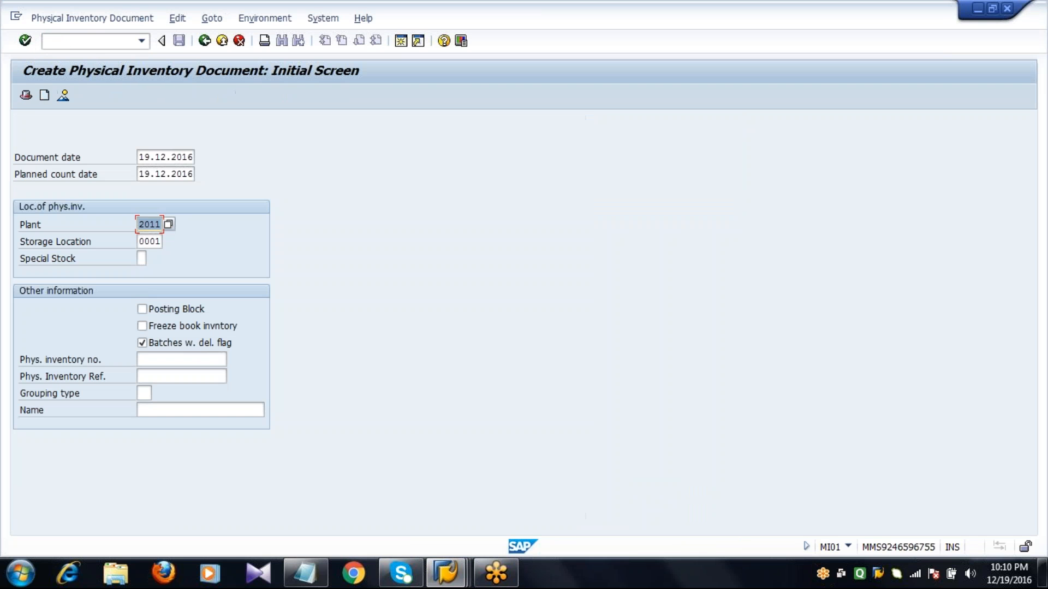
pyautogui.click(140, 158)
pyautogui.press('Tab')
pyautogui.press('Tab')
pyautogui.press('Tab')
pyautogui.press('Return')
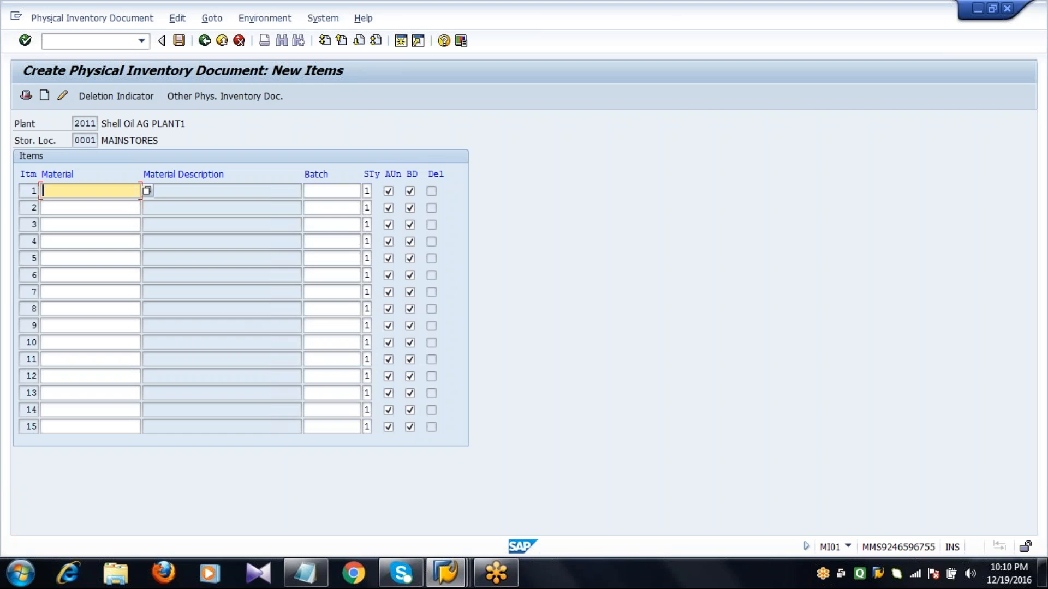
pyautogui.write('T2001')
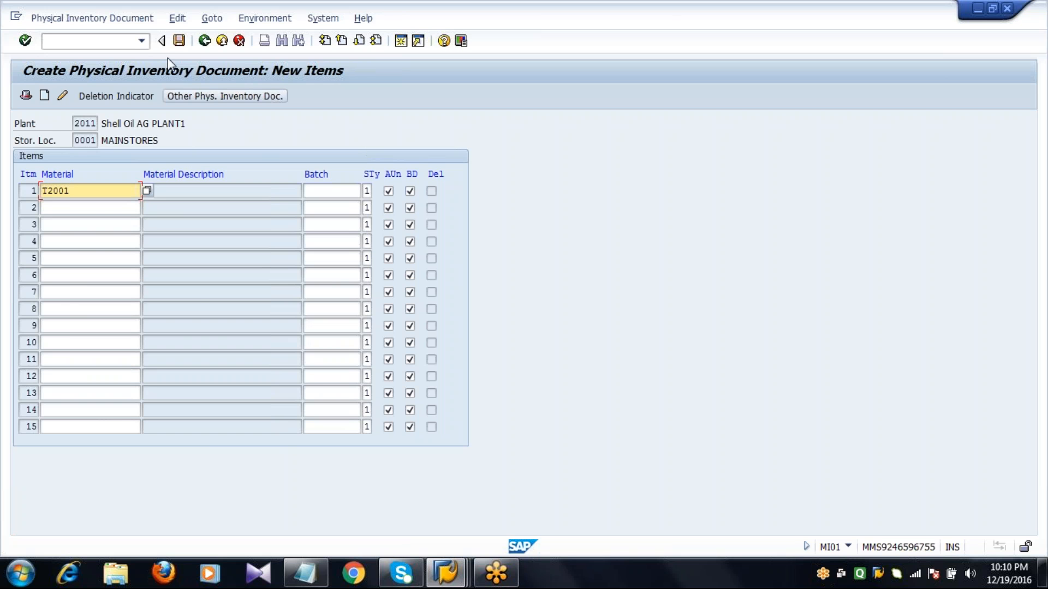
pyautogui.click(179, 41)
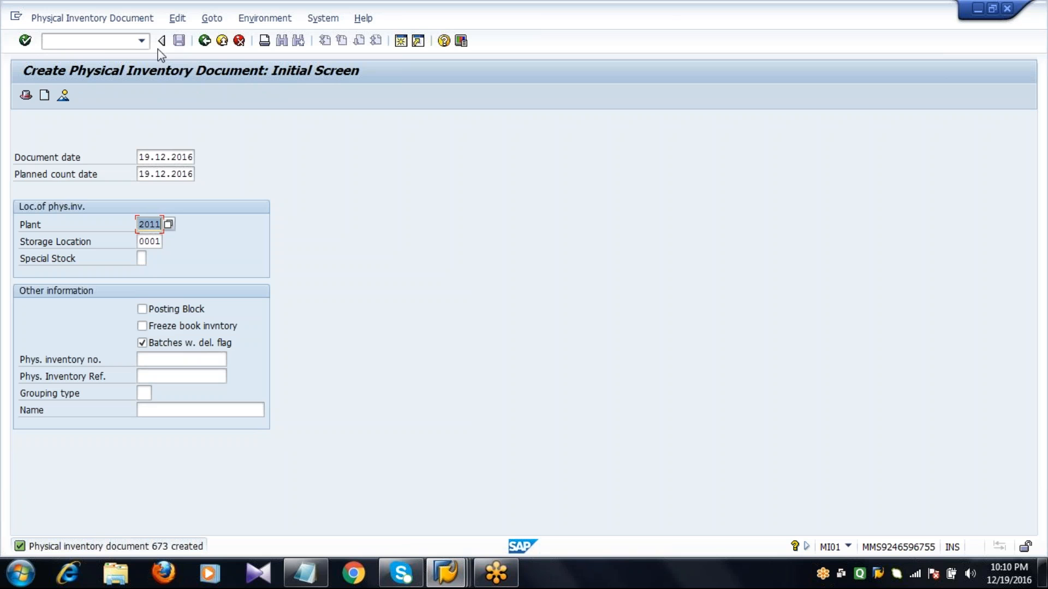
# Open the MI04 inventory count entry for physical inventory document 673
pyautogui.click(103, 49)
pyautogui.write('/NMI04')
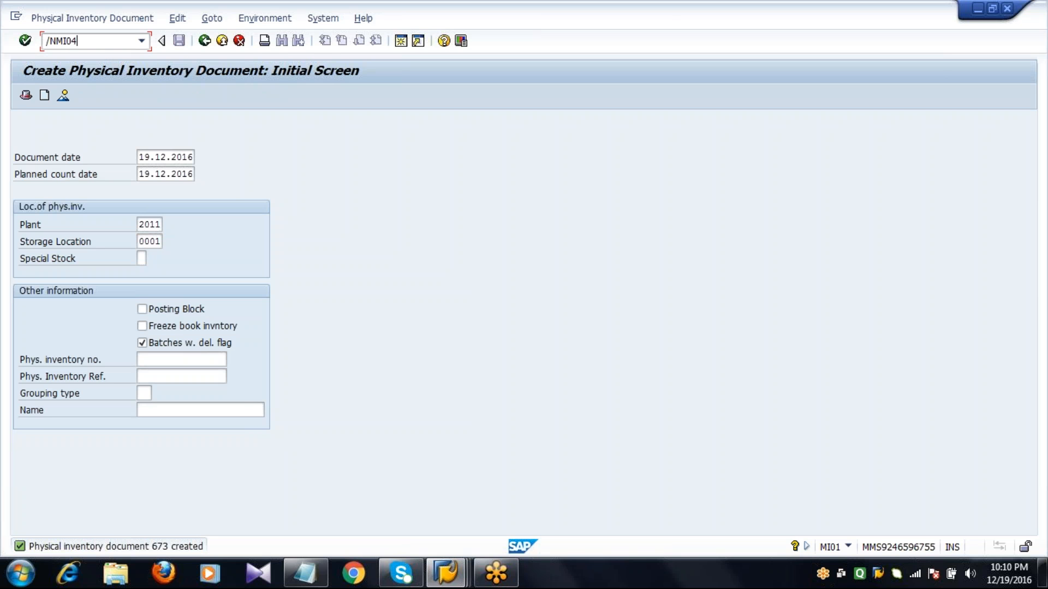
pyautogui.press('Return')
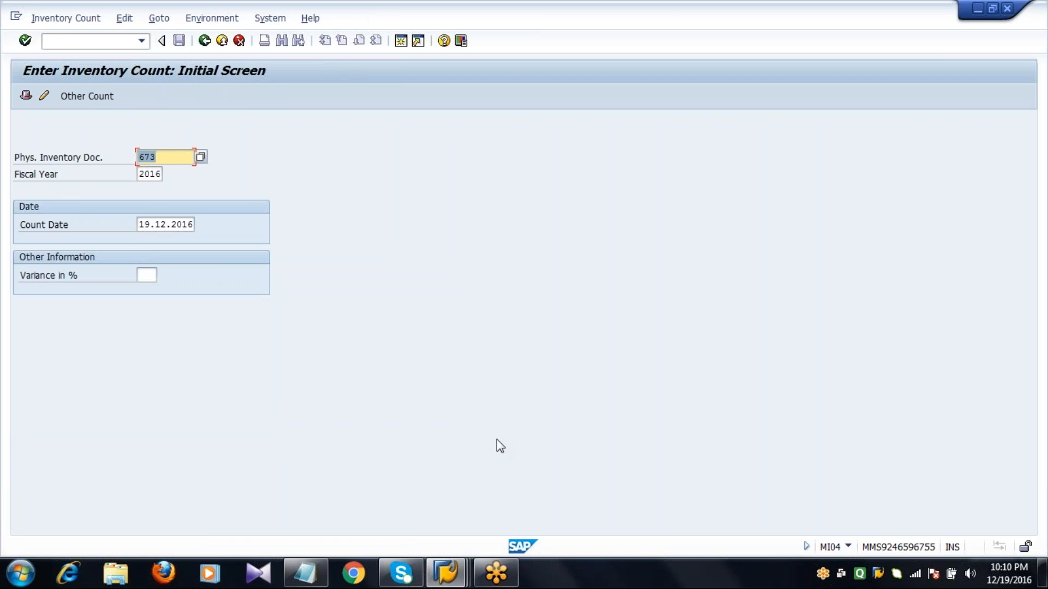
# Recheck the unrestricted stock of T2001 in storage location 0001 in the refreshed MMBE stock overview
pyautogui.click(446, 573)
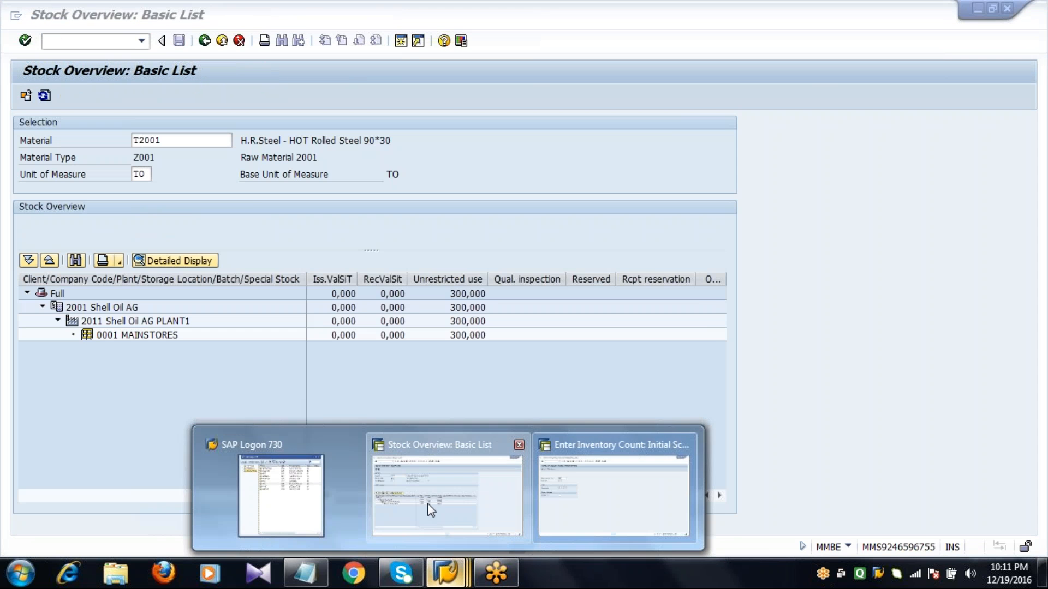
pyautogui.click(427, 503)
pyautogui.click(467, 334)
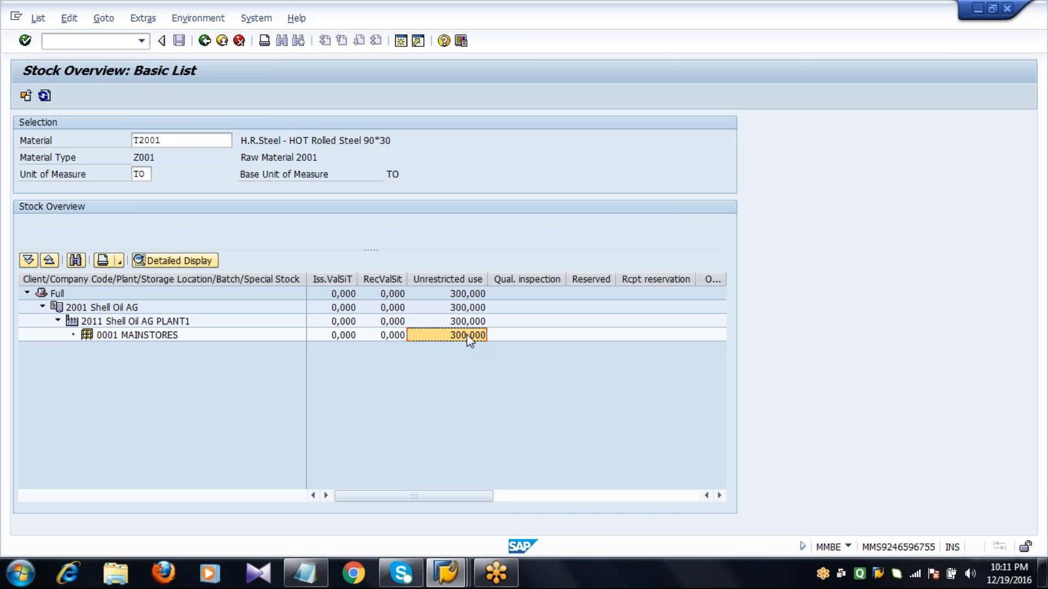
pyautogui.click(44, 96)
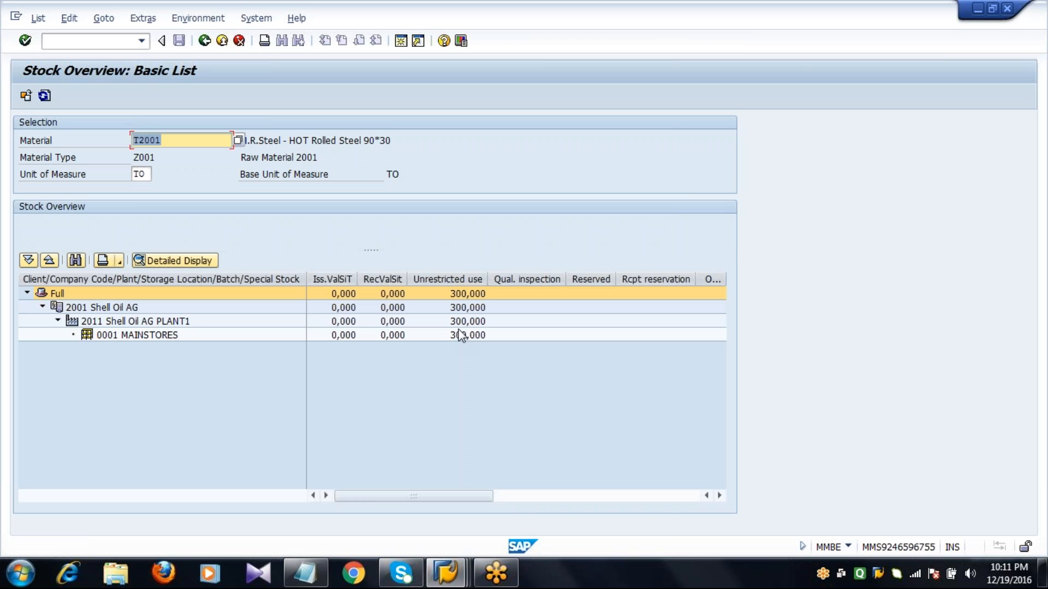
pyautogui.click(465, 335)
# Enter and save a count of 300 TO for T2001 in physical inventory document 673, then return to SAP Easy Access
pyautogui.click(455, 582)
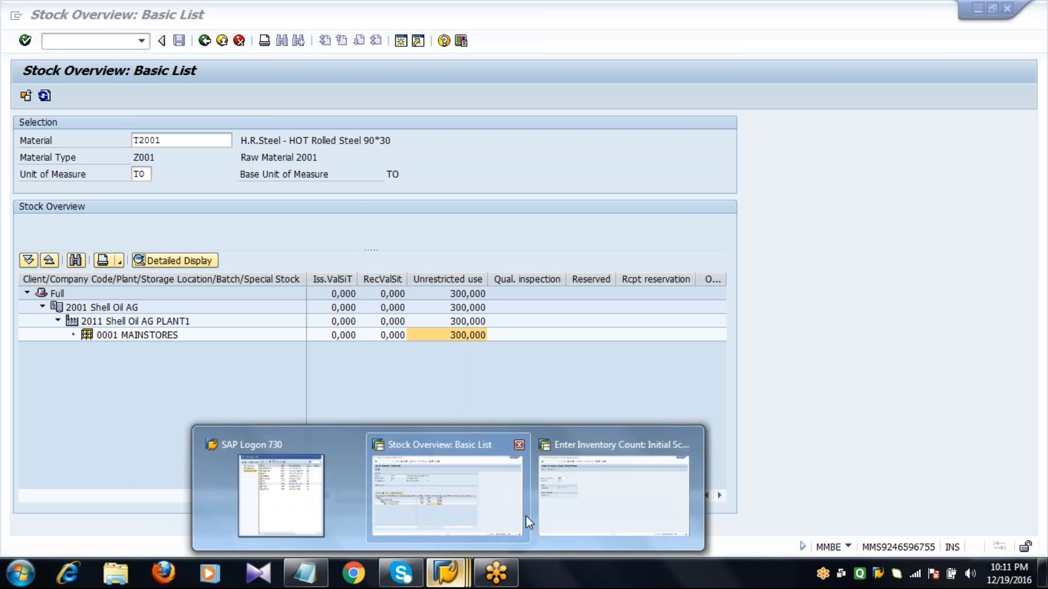
pyautogui.click(546, 491)
pyautogui.click(183, 159)
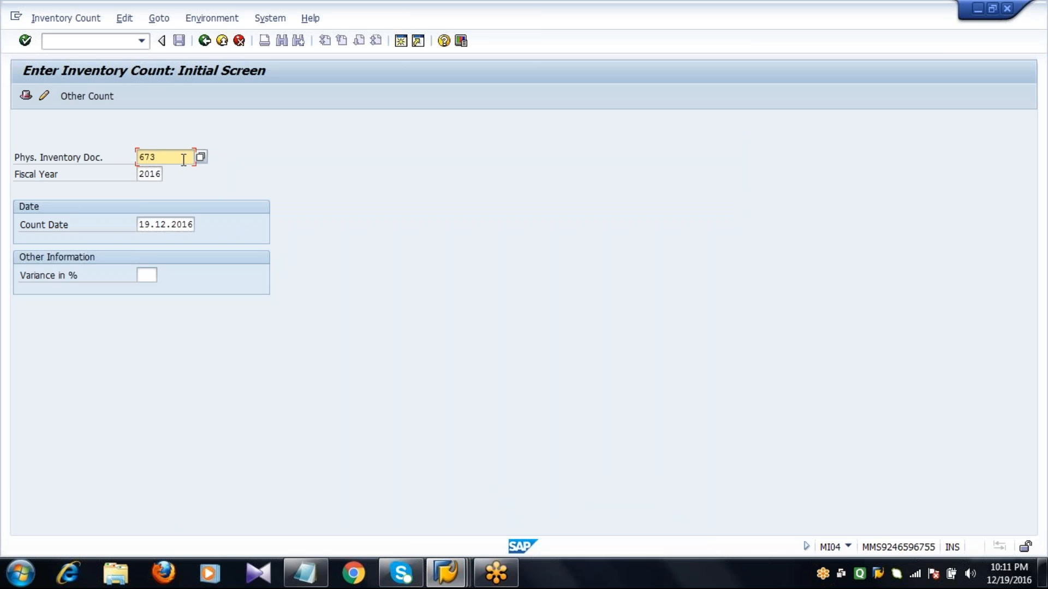
pyautogui.press('Tab')
pyautogui.press('Tab')
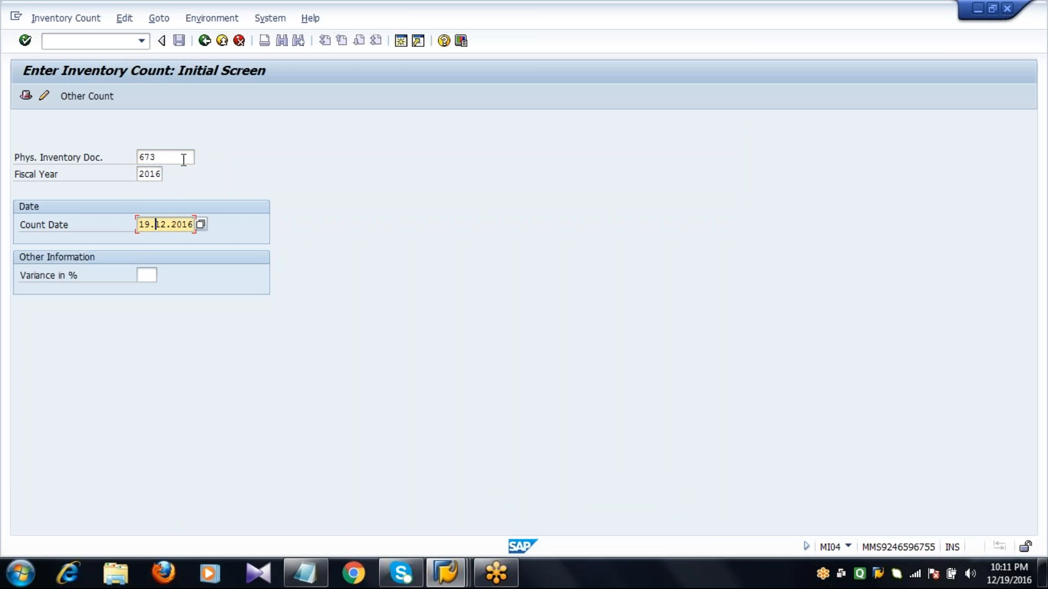
pyautogui.press('End')
pyautogui.press('Return')
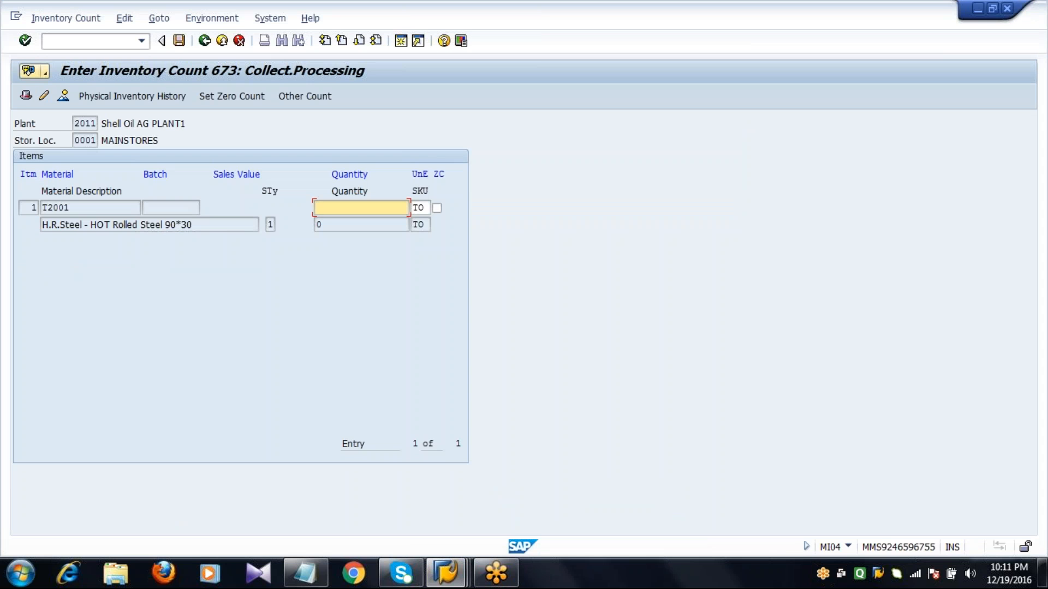
pyautogui.write('300')
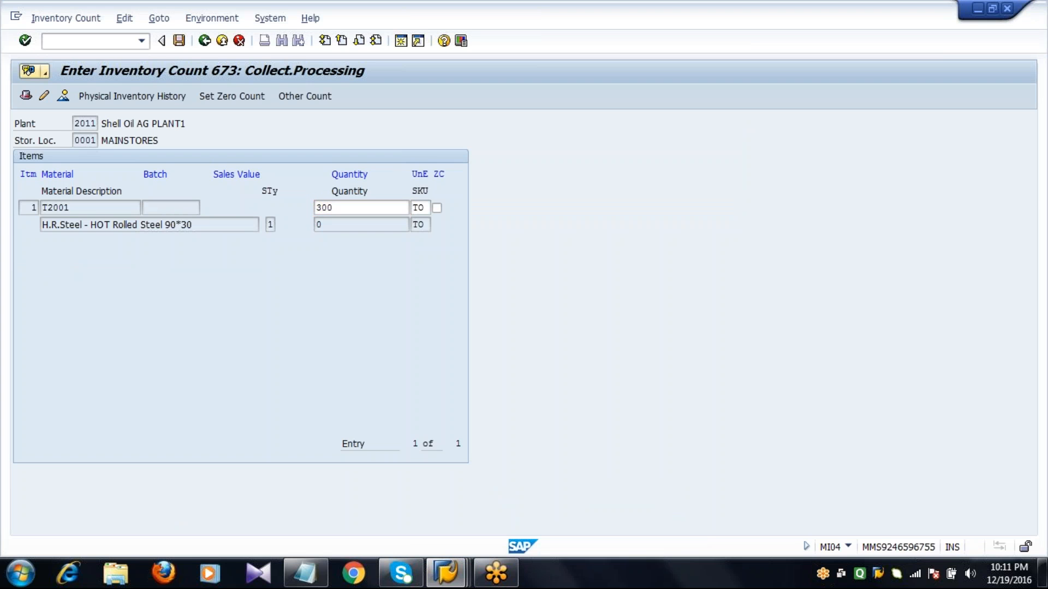
pyautogui.press('Return')
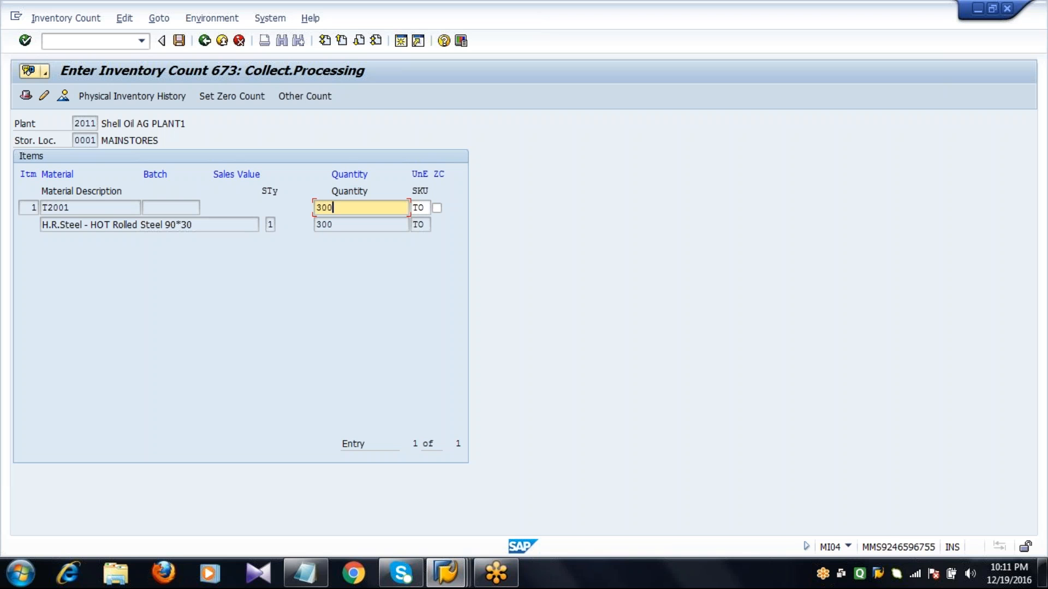
pyautogui.click(151, 225)
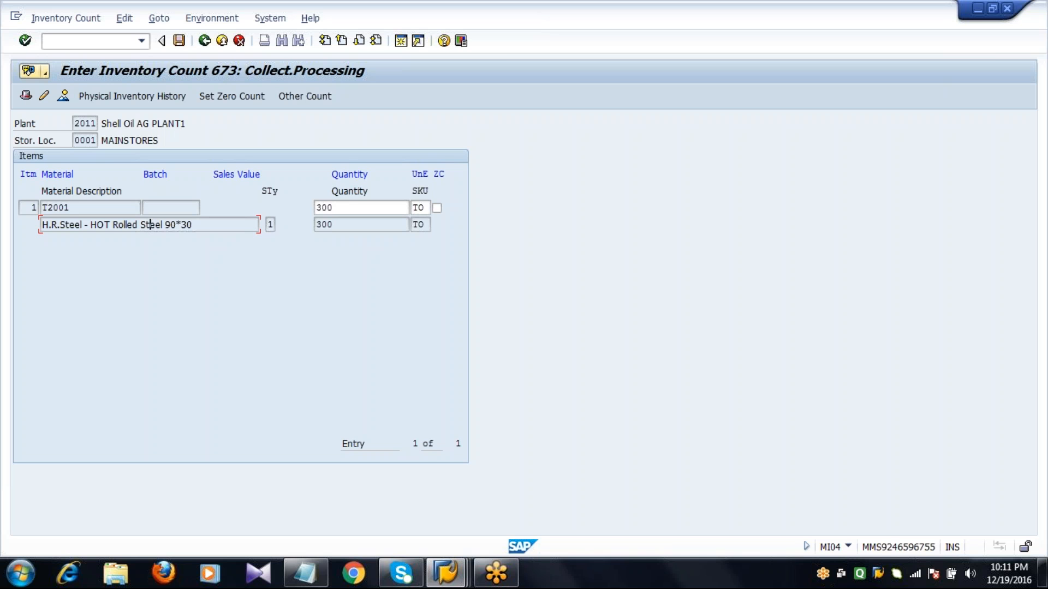
pyautogui.click(178, 41)
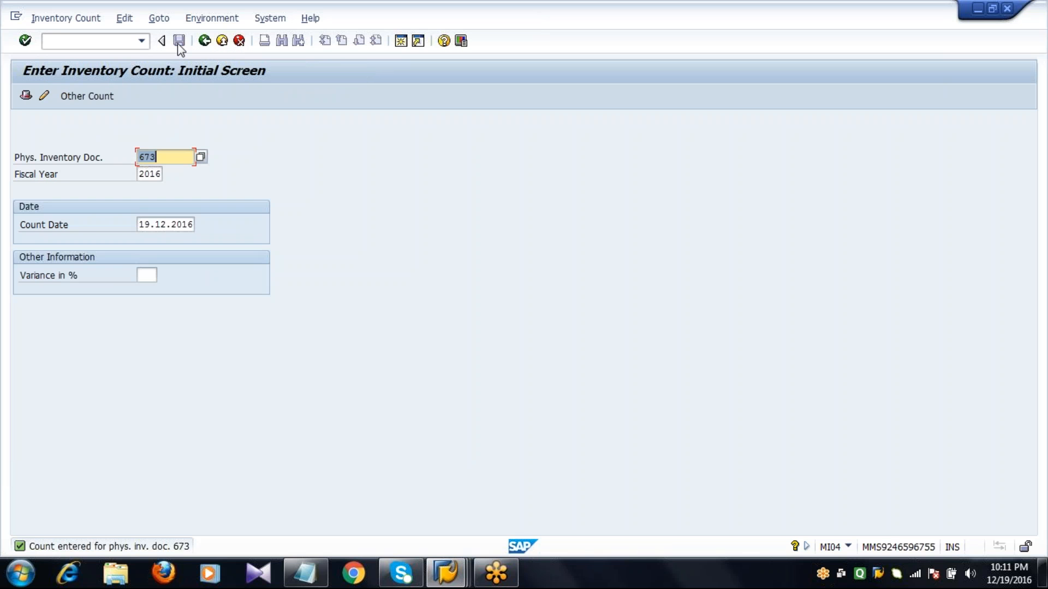
pyautogui.click(204, 40)
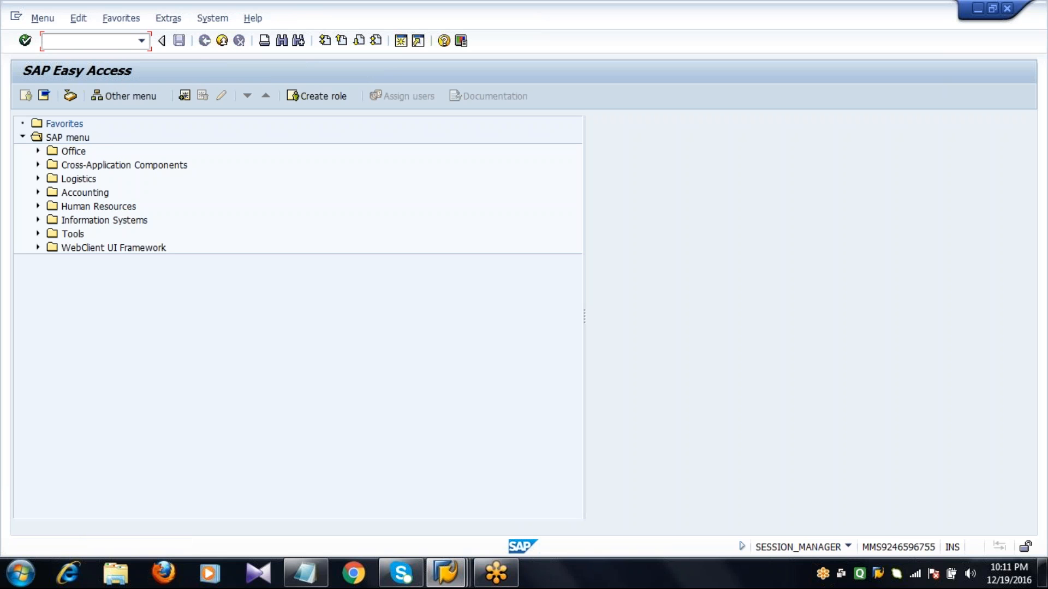
# Run the MI20 list of inventory differences for material T2001, plant 2011, storage location 0001 and physical inventory document 673
pyautogui.write('MI20')
pyautogui.press('Return')
pyautogui.press('BackSpace')
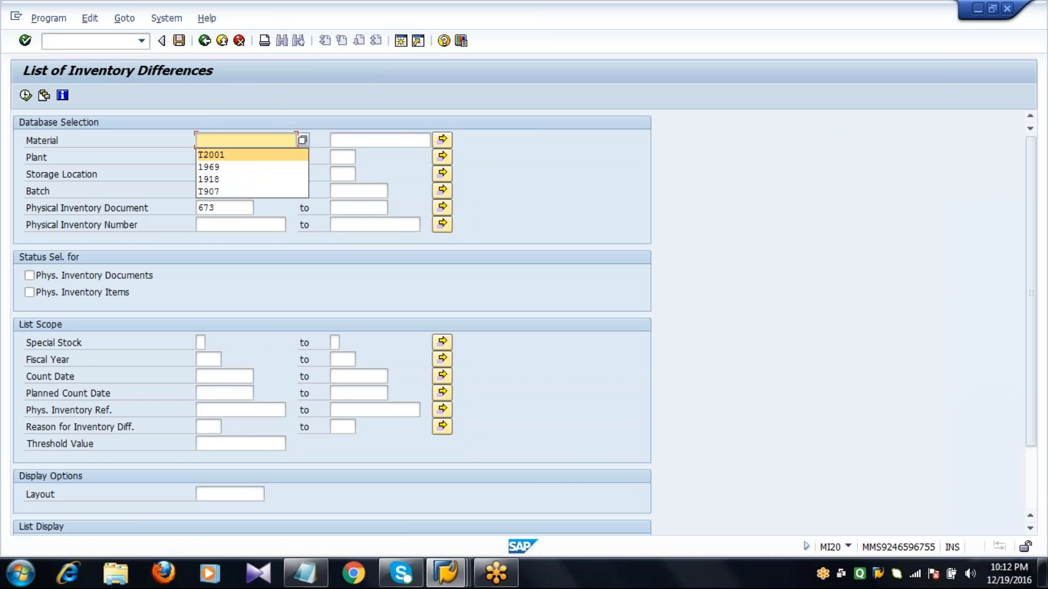
pyautogui.press('Return')
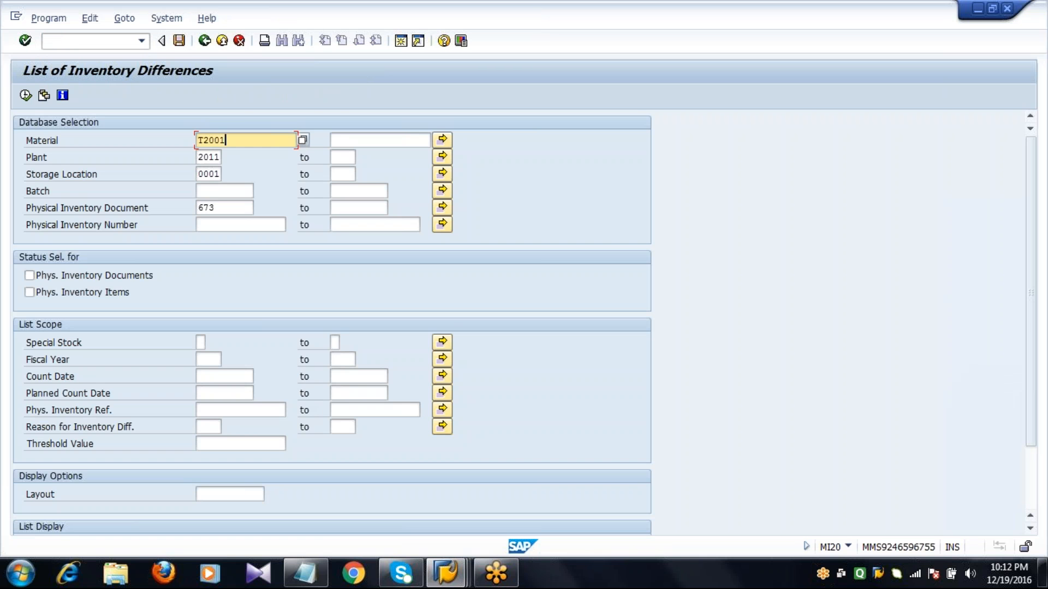
pyautogui.click(26, 96)
# Compare the book and counted quantities in the detail display of document 673's item, then return to SAP Easy Access
pyautogui.click(22, 158)
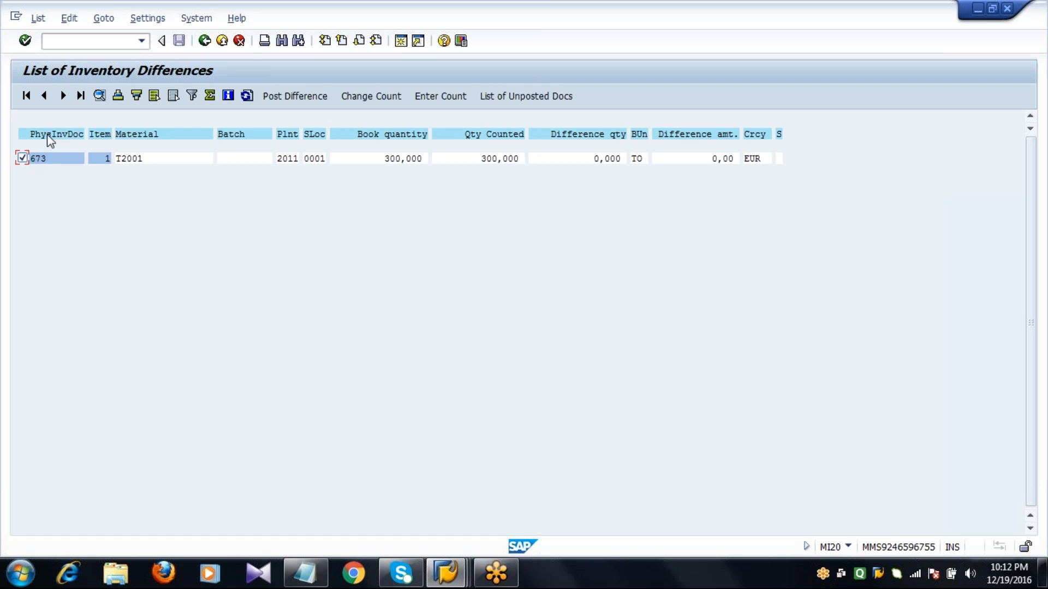
pyautogui.click(99, 96)
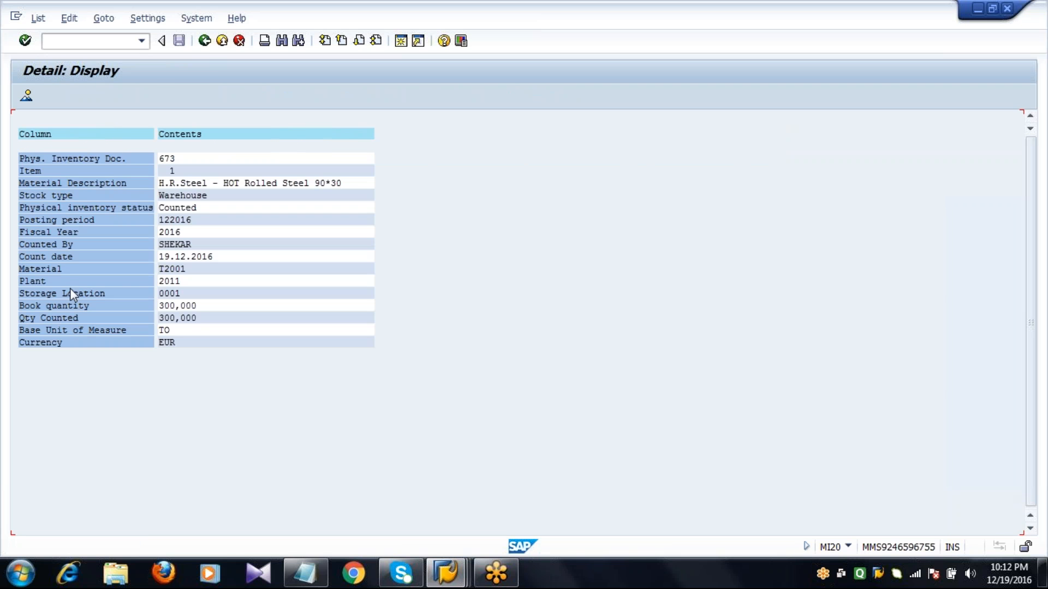
pyautogui.click(74, 305)
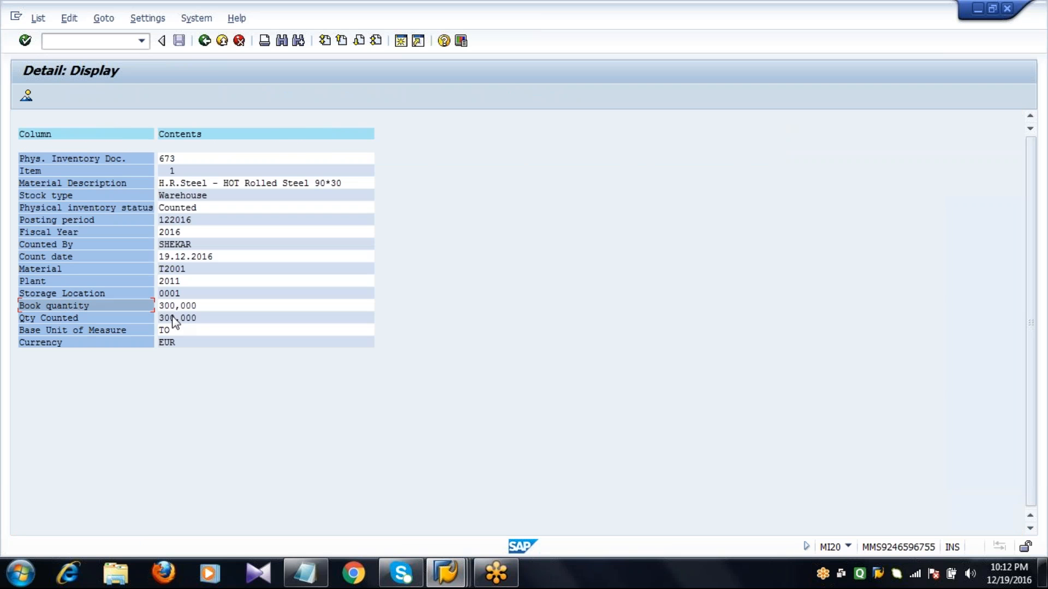
pyautogui.click(173, 317)
pyautogui.click(181, 330)
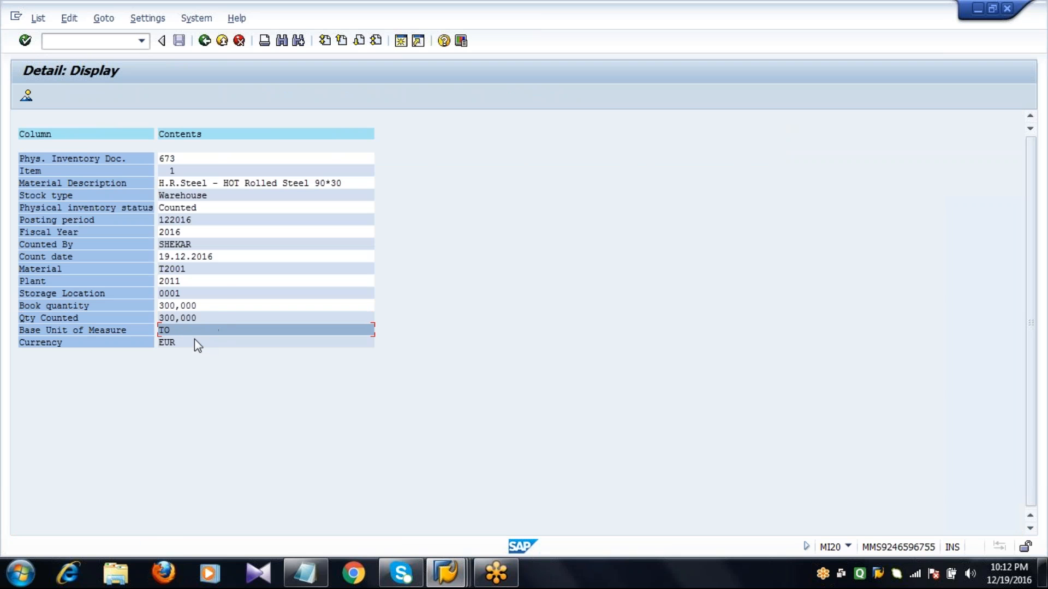
pyautogui.click(195, 340)
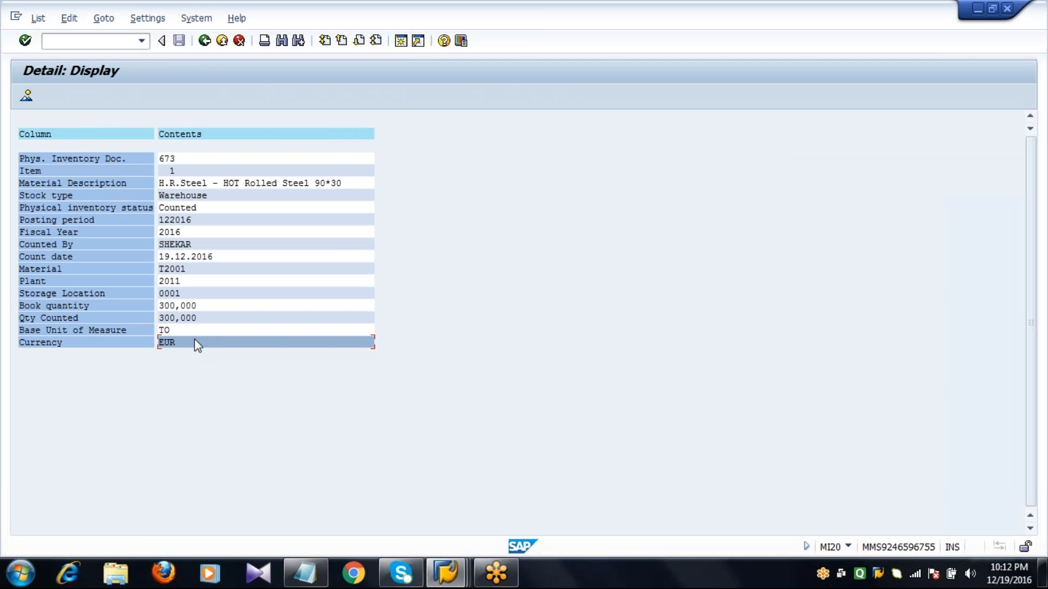
pyautogui.click(120, 306)
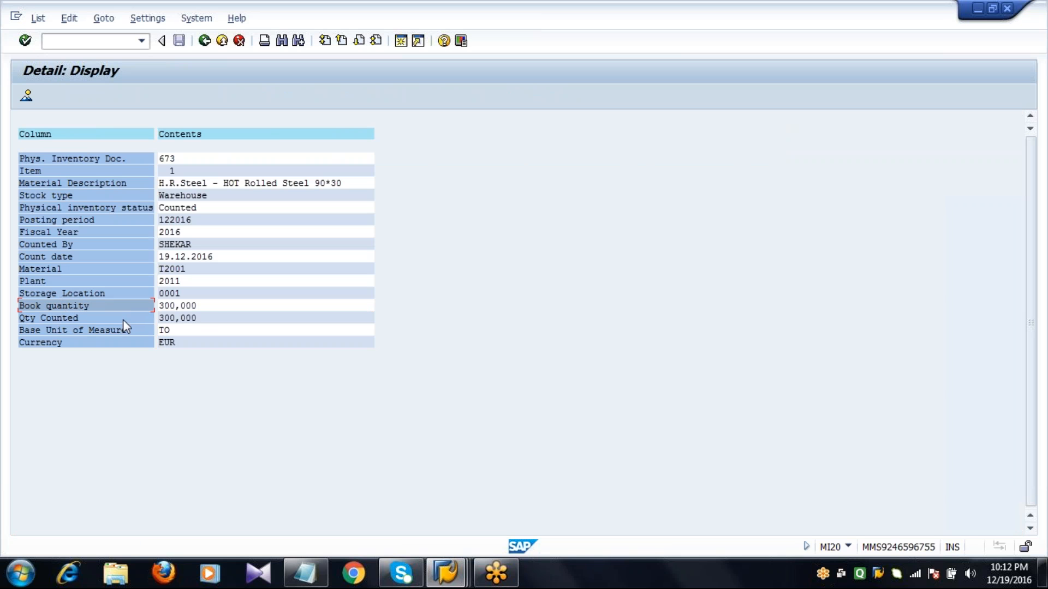
pyautogui.click(219, 310)
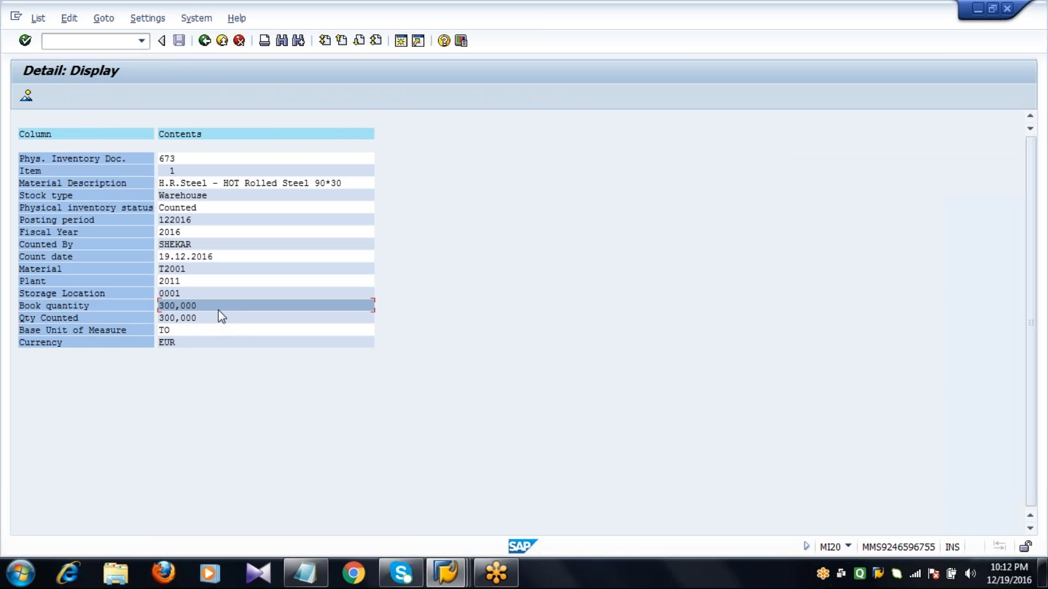
pyautogui.click(209, 322)
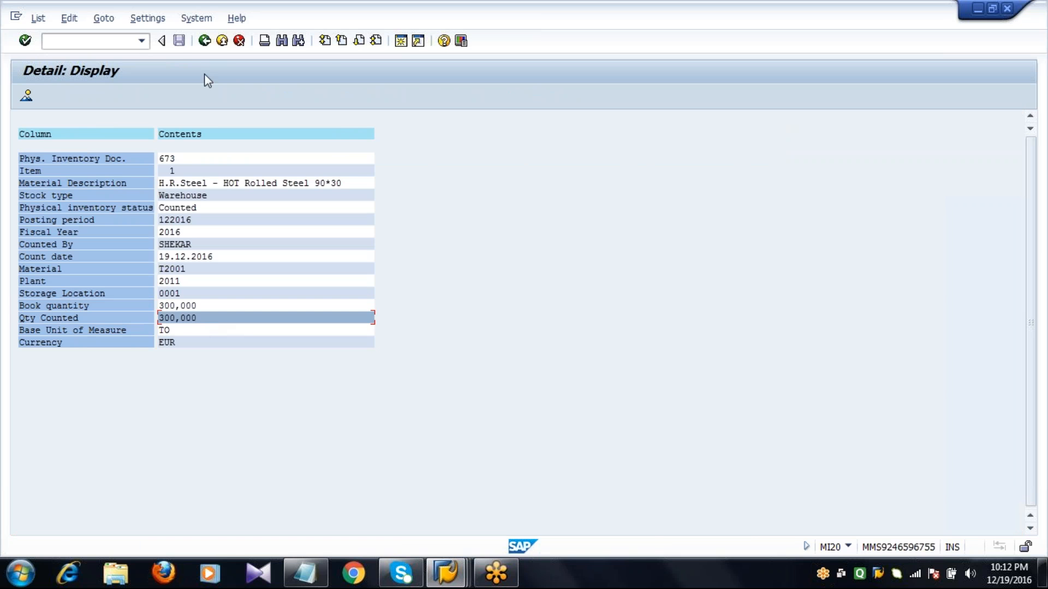
pyautogui.click(205, 44)
pyautogui.click(205, 44)
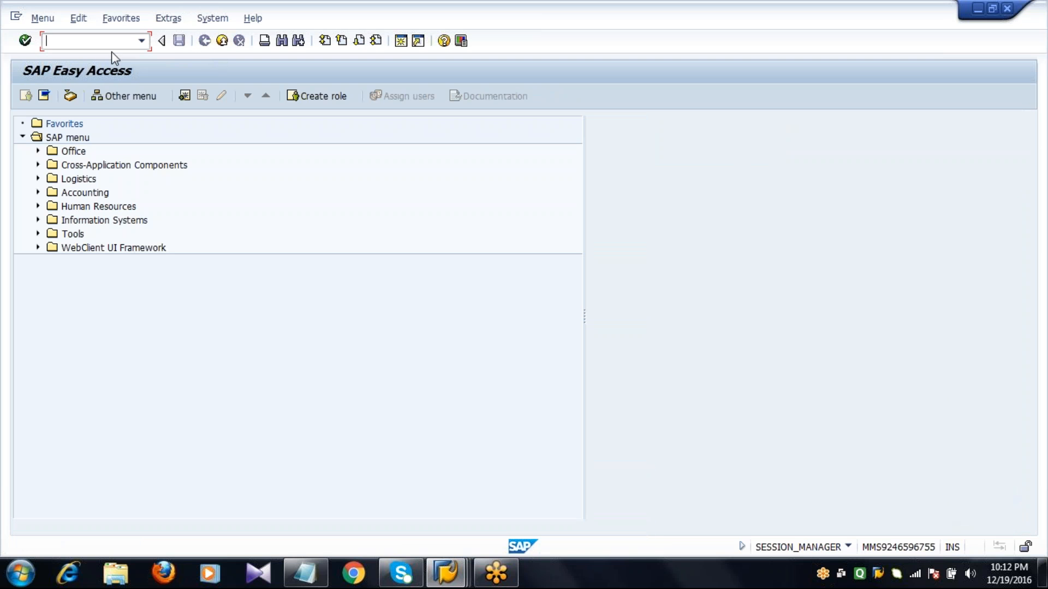
# Post the inventory difference for physical inventory document 673, fiscal year 2016, with MI07 using posting date 19.12.2016
pyautogui.write('MI07')
pyautogui.press('Return')
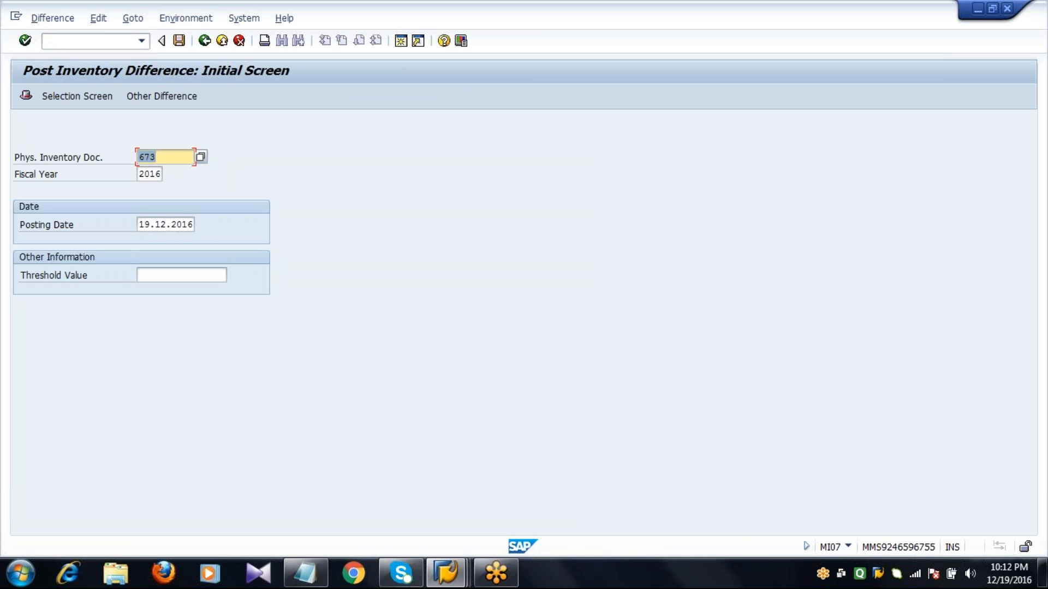
pyautogui.press('Right')
pyautogui.press('Down')
pyautogui.press('Down')
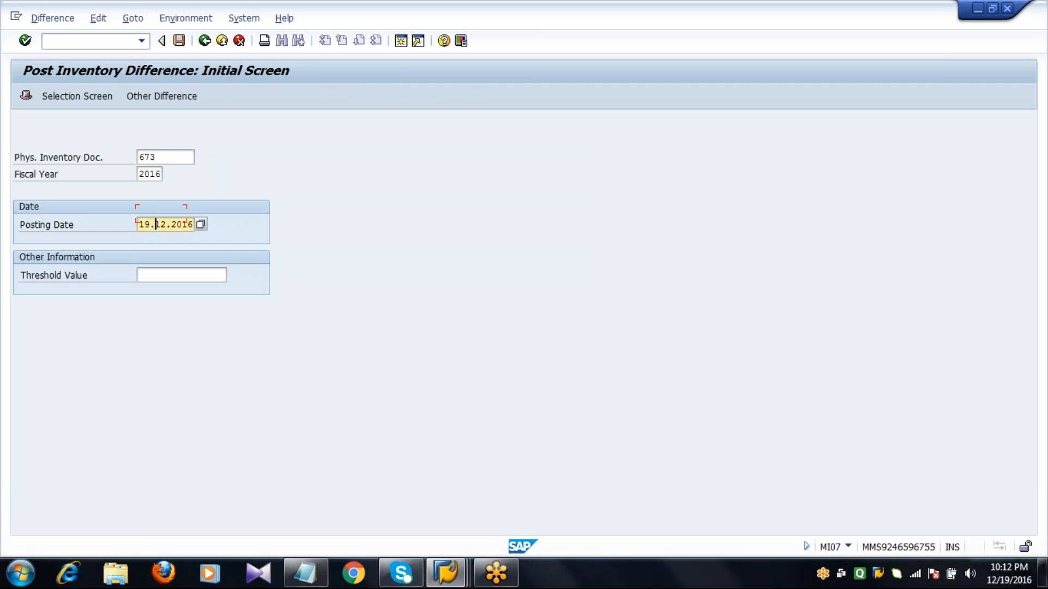
pyautogui.press('Return')
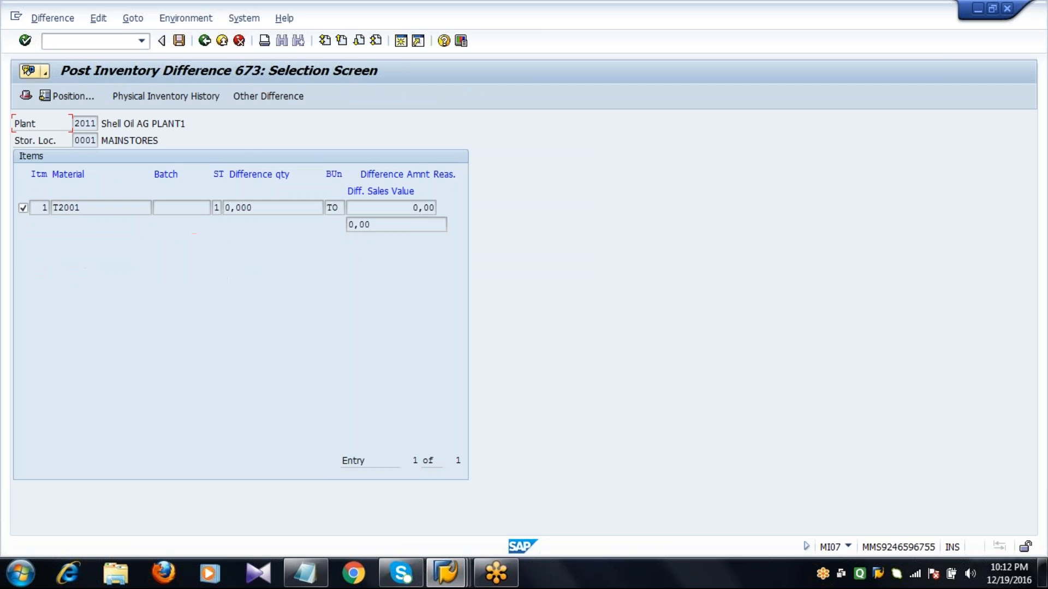
pyautogui.click(179, 41)
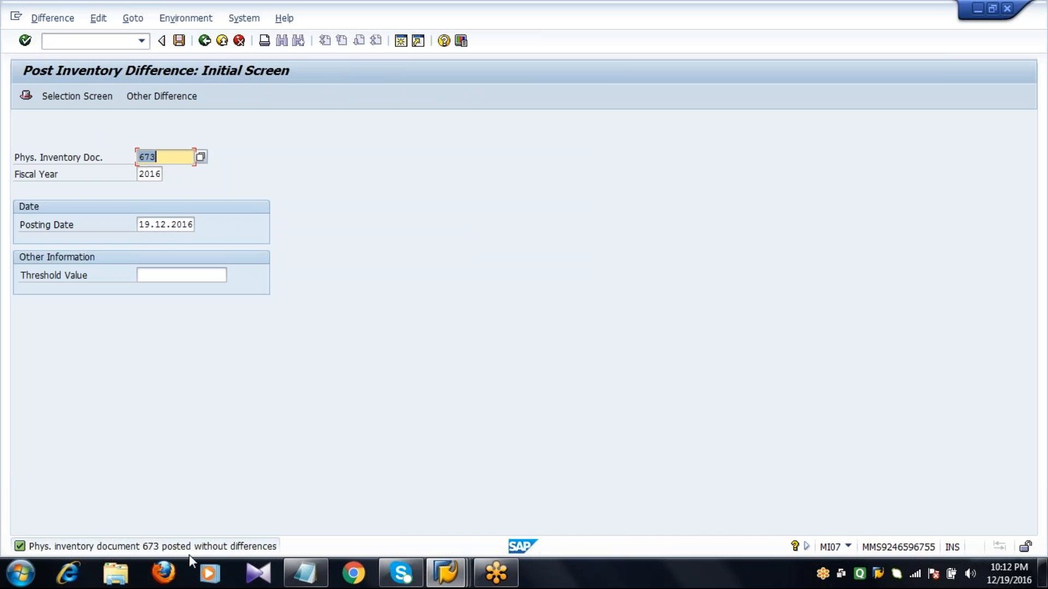
# Read the long text of the posting message for document 673, close it and return to SAP Easy Access
pyautogui.click(205, 550)
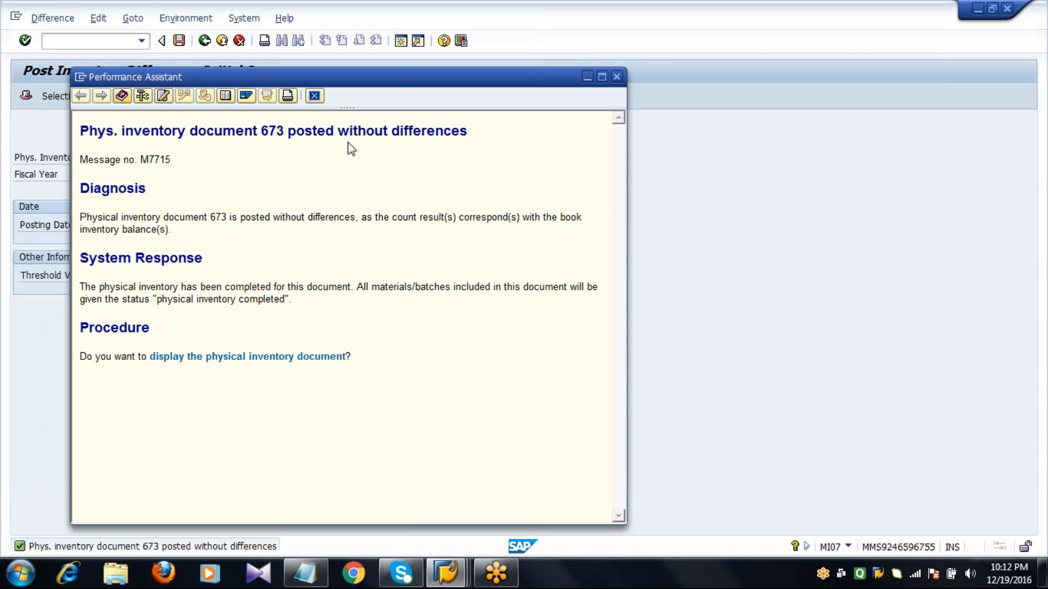
pyautogui.click(315, 97)
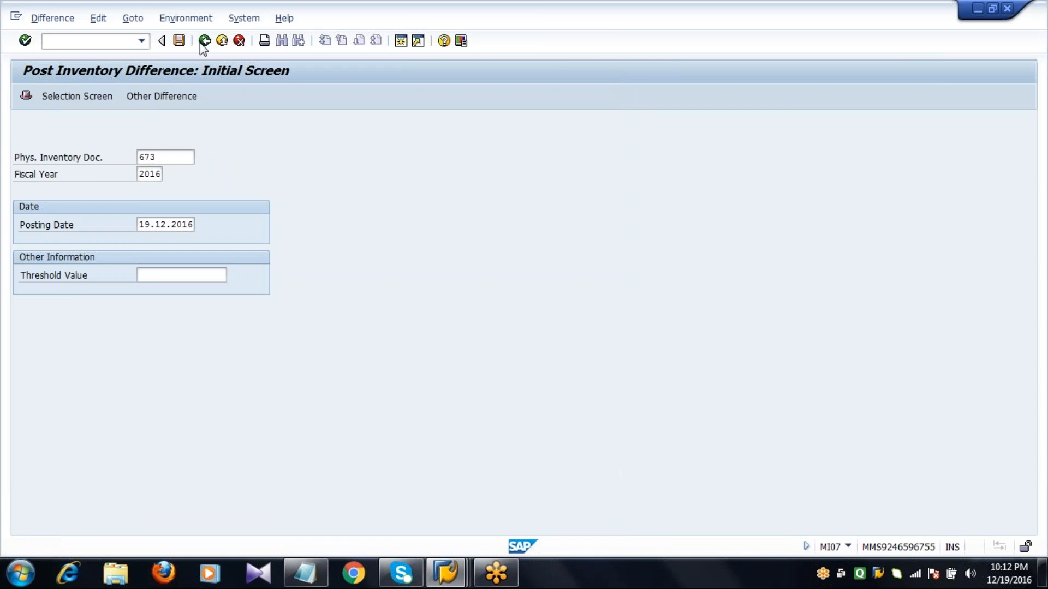
pyautogui.click(204, 42)
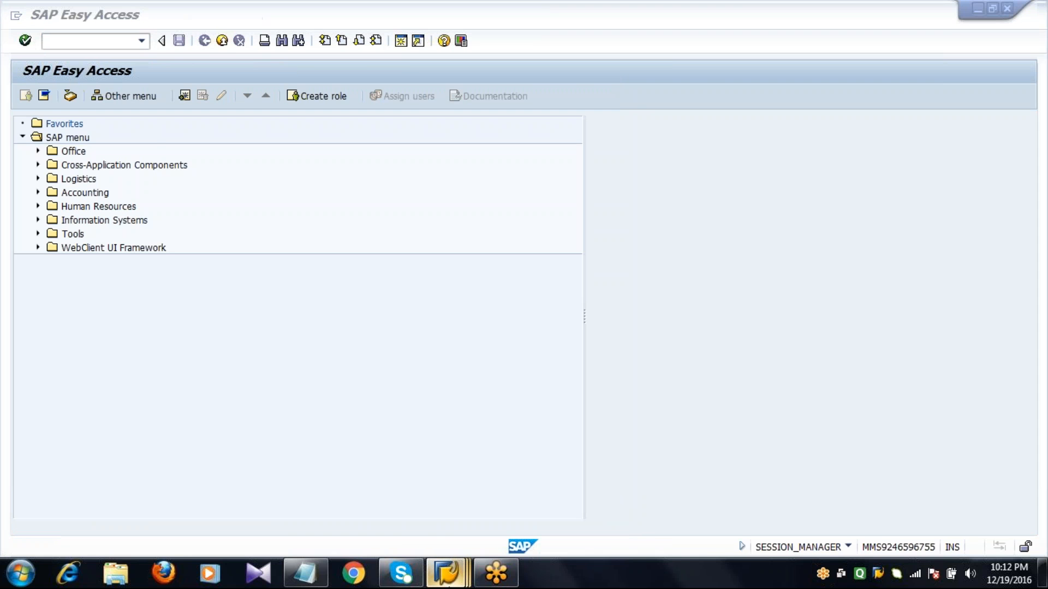
# Check the unrestricted-use stock of T2001 in the MMBE stock overview, refresh it, recheck storage location 0001 and leave the overview
pyautogui.moveTo(446, 573)
pyautogui.click(444, 482)
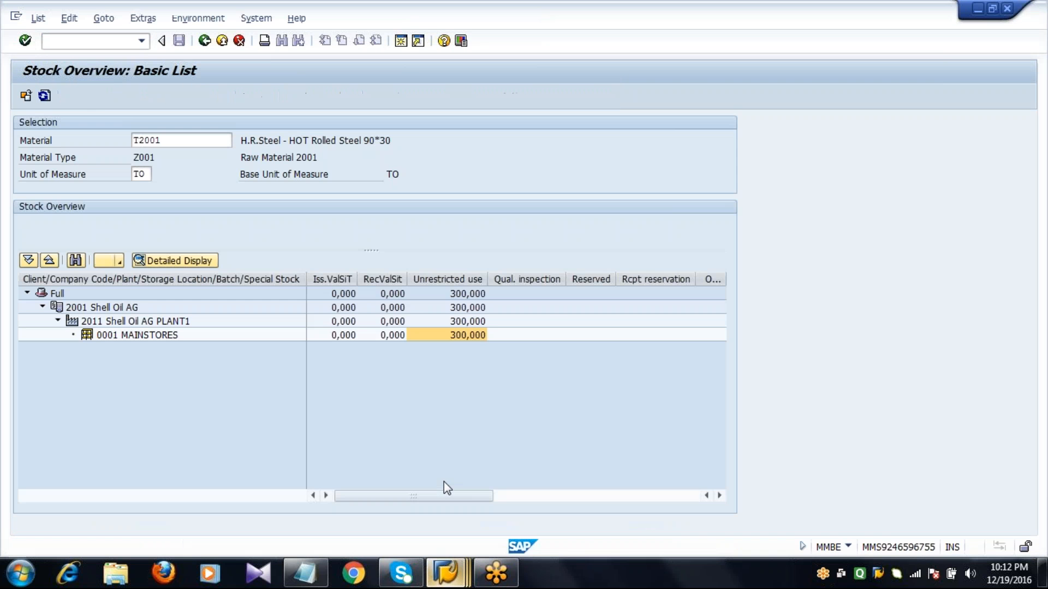
pyautogui.click(475, 320)
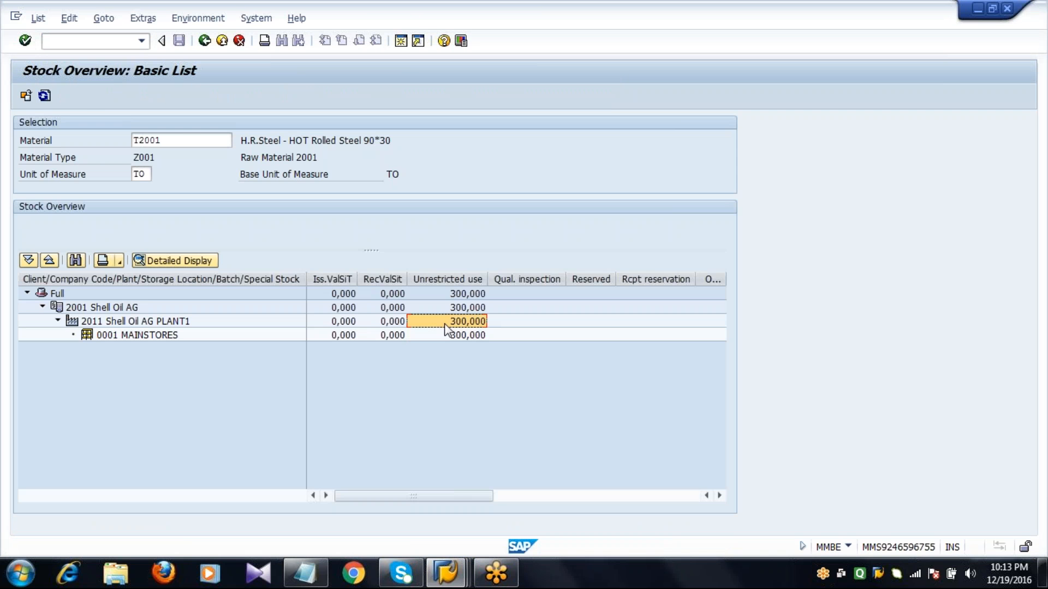
pyautogui.click(469, 280)
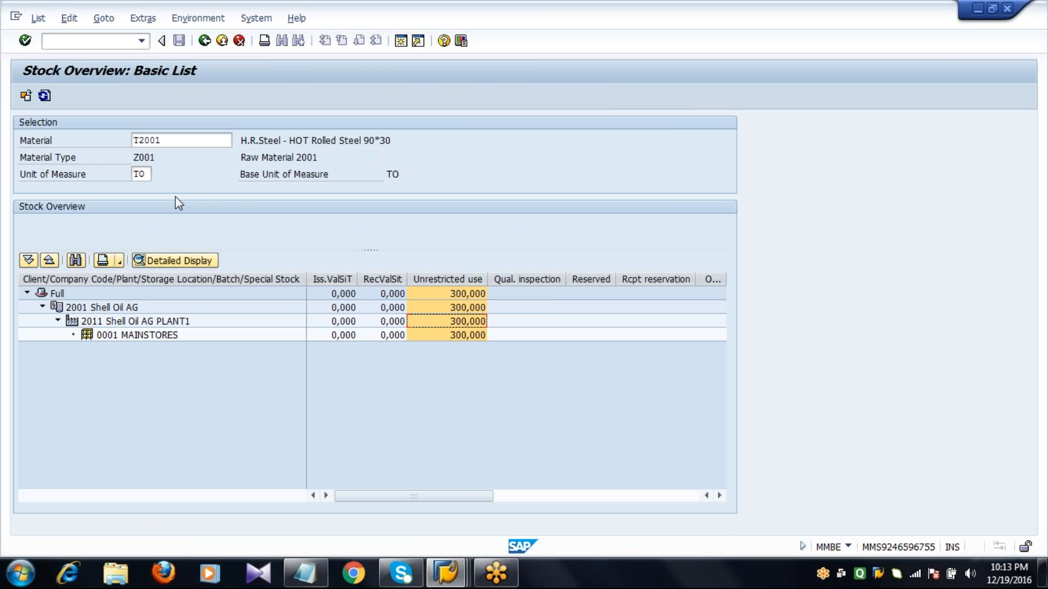
pyautogui.click(44, 95)
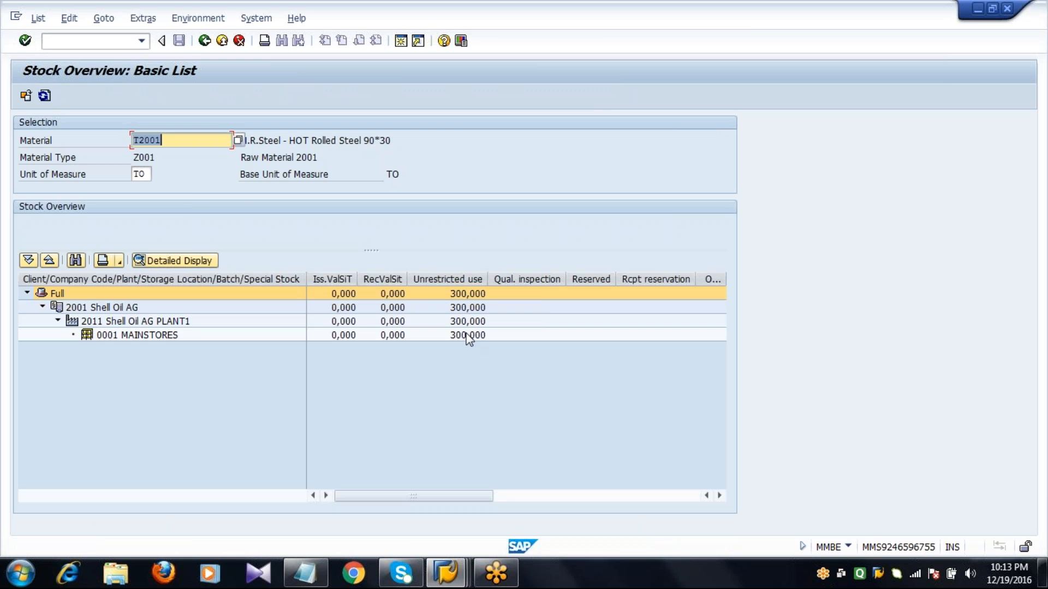
pyautogui.click(468, 335)
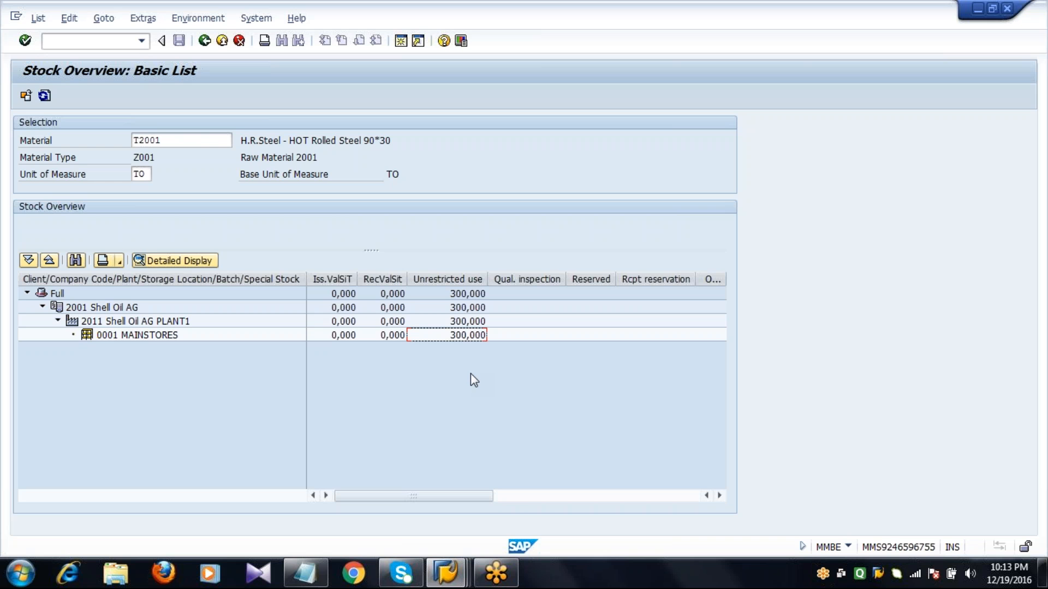
pyautogui.click(205, 43)
# Open the MI24 physical inventory list selection and clear the document number, keeping material T2001, plant 2011 and storage location 0001
pyautogui.click(94, 41)
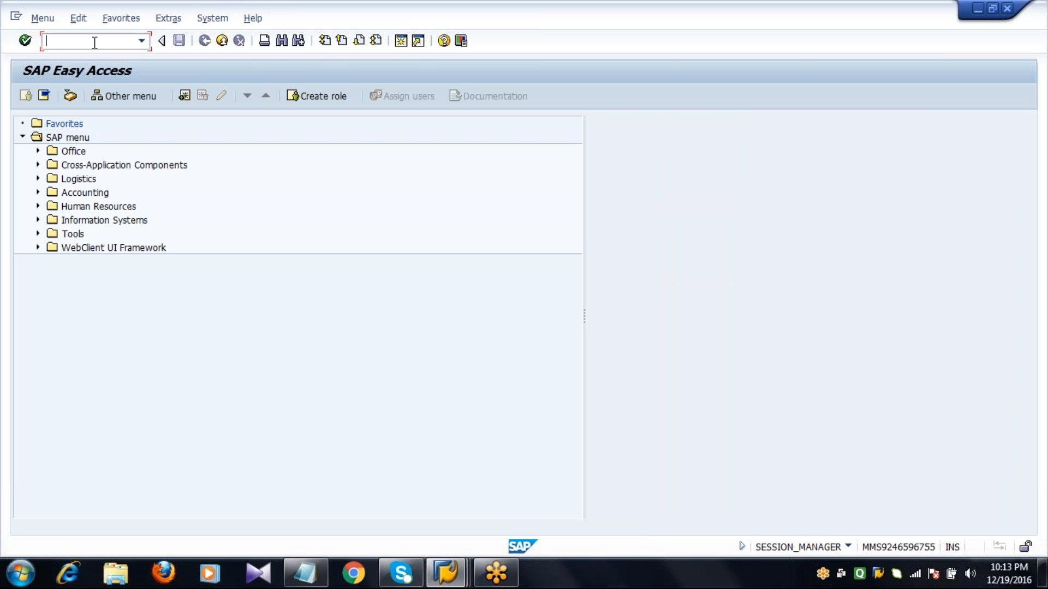
pyautogui.write('MI24')
pyautogui.press('Return')
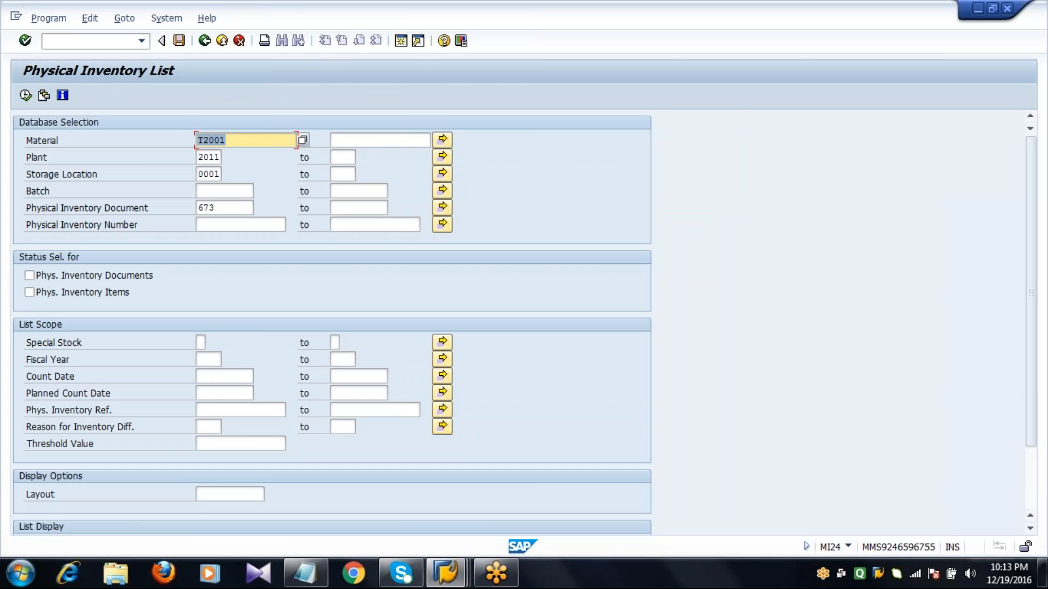
pyautogui.press('Down')
pyautogui.press('Down')
pyautogui.press('Down')
pyautogui.press('Down')
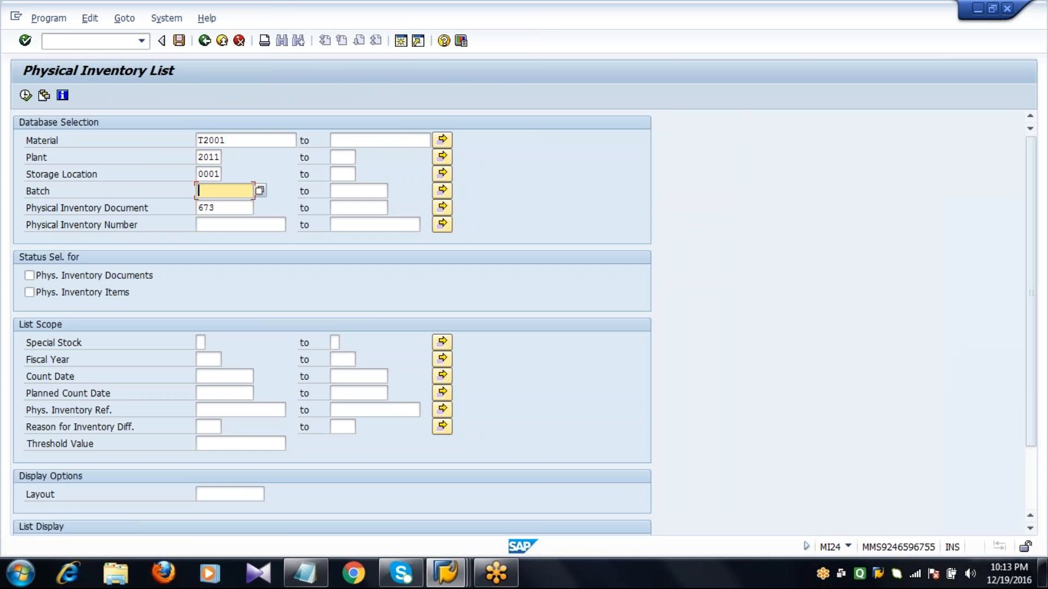
pyautogui.press('Delete')
pyautogui.press('Delete')
pyautogui.press('Delete')
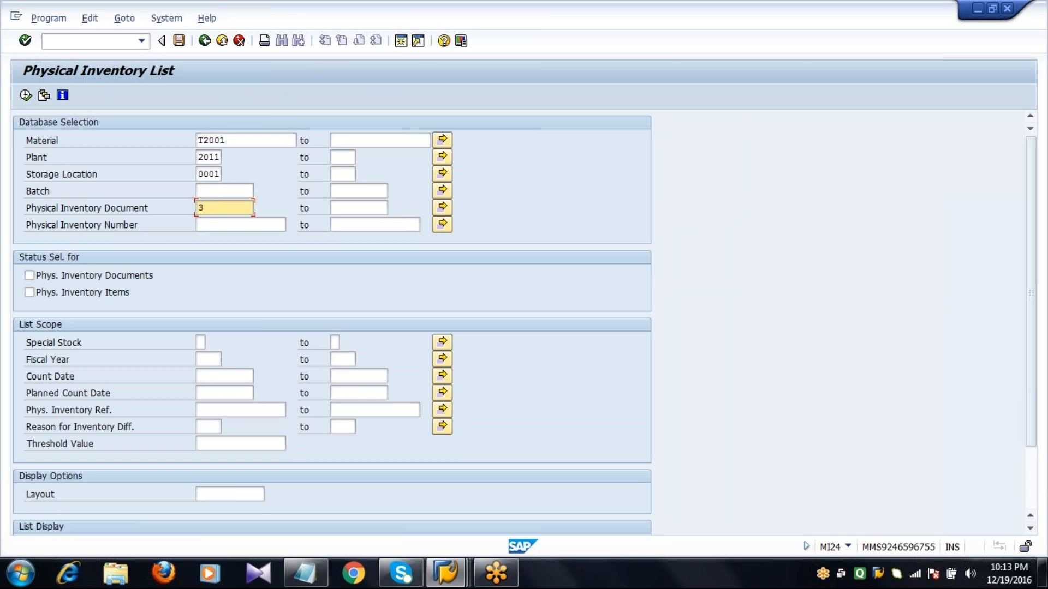
pyautogui.click(247, 141)
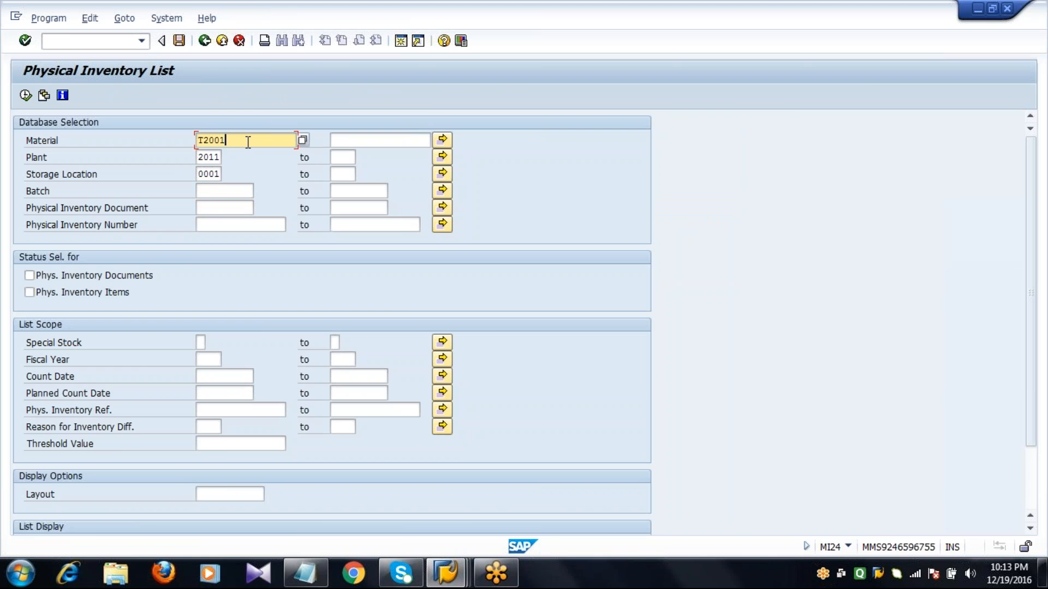
# Switch to the Notepad notes to read the rule for equal system and physical stock, then return to SAP
pyautogui.click(306, 573)
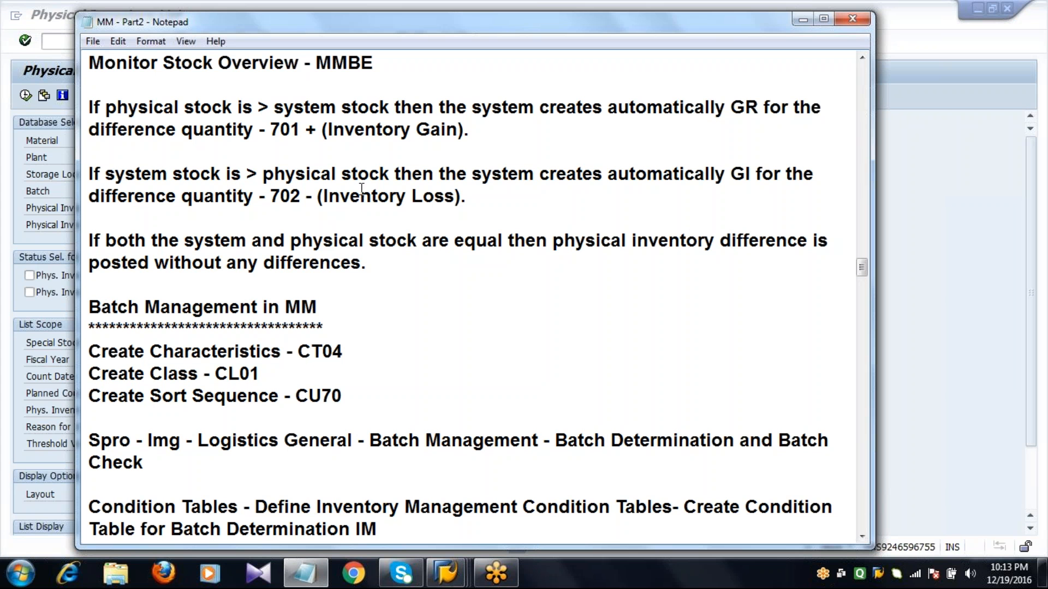
pyautogui.click(411, 268)
pyautogui.click(934, 225)
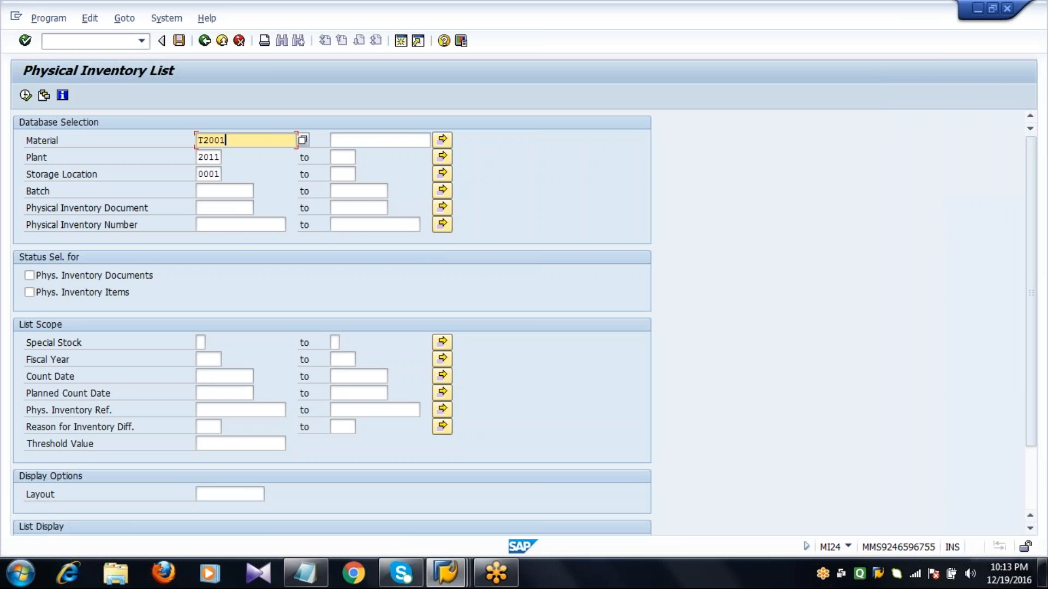
# Run the physical inventory list for T2001, review each document's inventory status, and return to SAP Easy Access
pyautogui.click(26, 96)
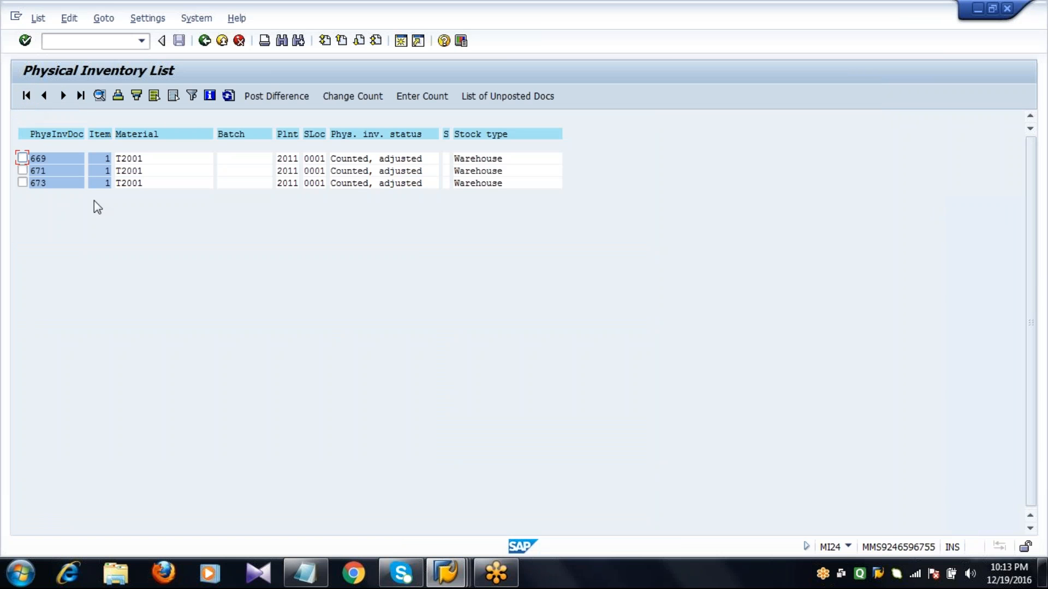
pyautogui.click(132, 160)
pyautogui.click(131, 171)
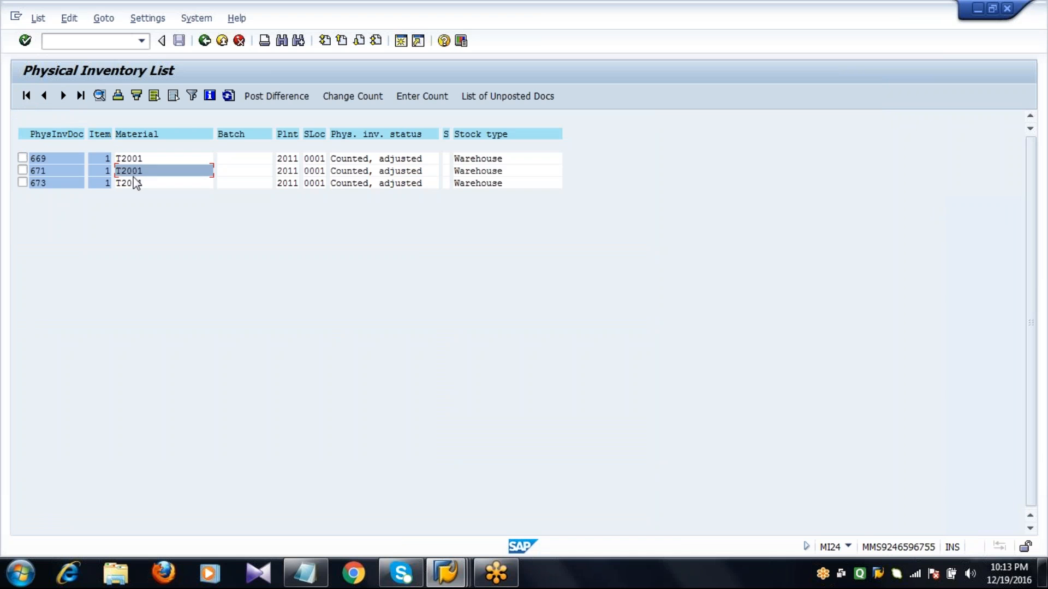
pyautogui.click(132, 184)
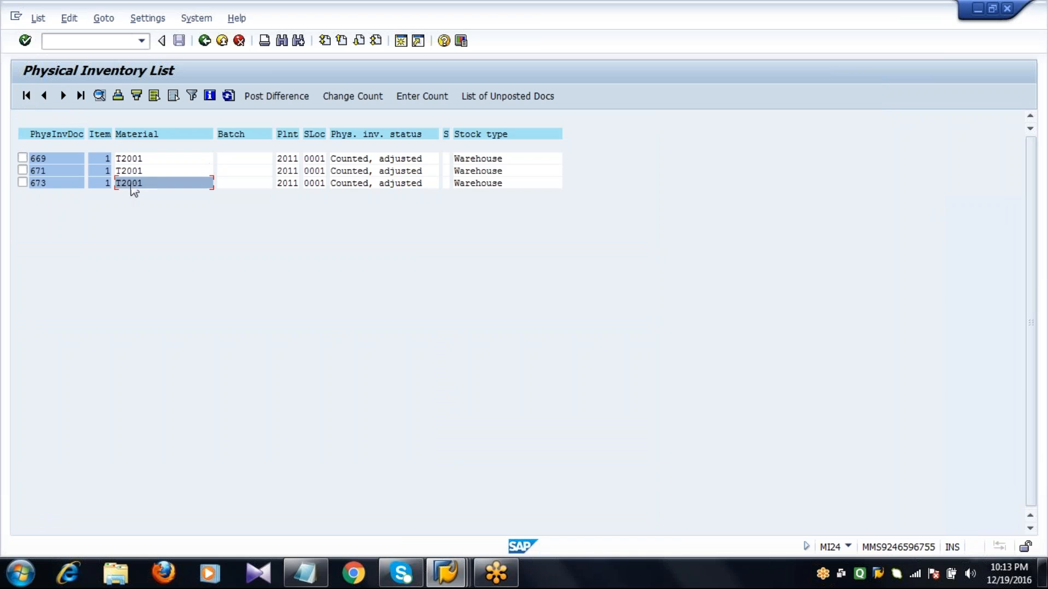
pyautogui.click(151, 159)
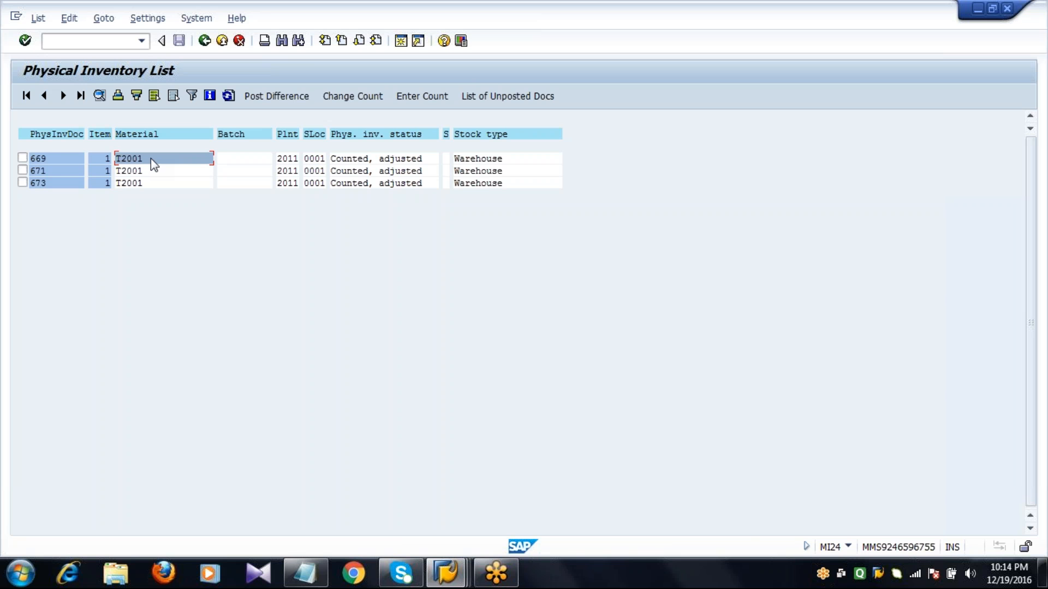
pyautogui.click(204, 41)
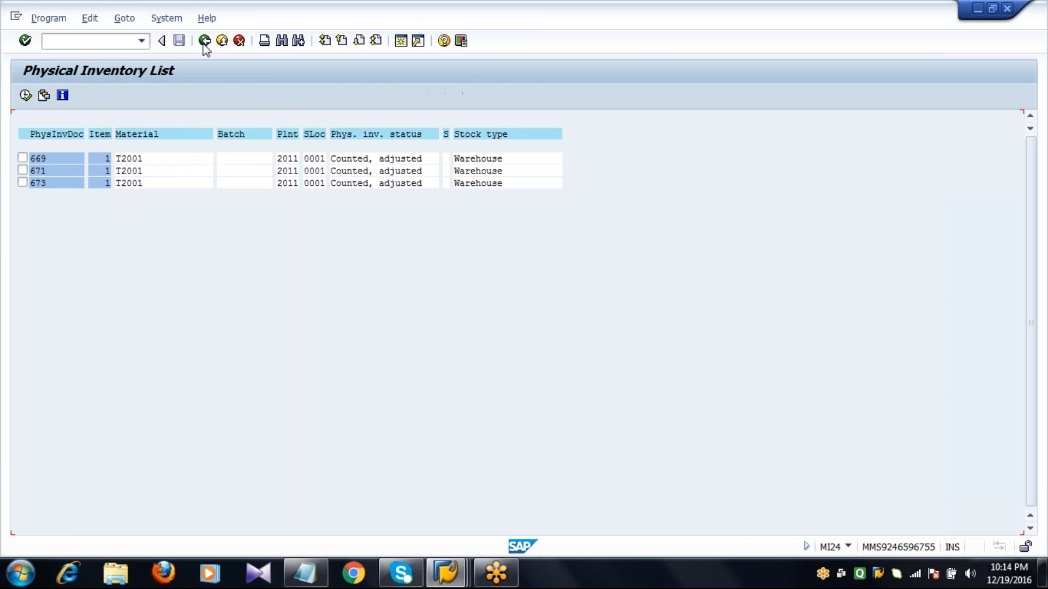
pyautogui.click(204, 41)
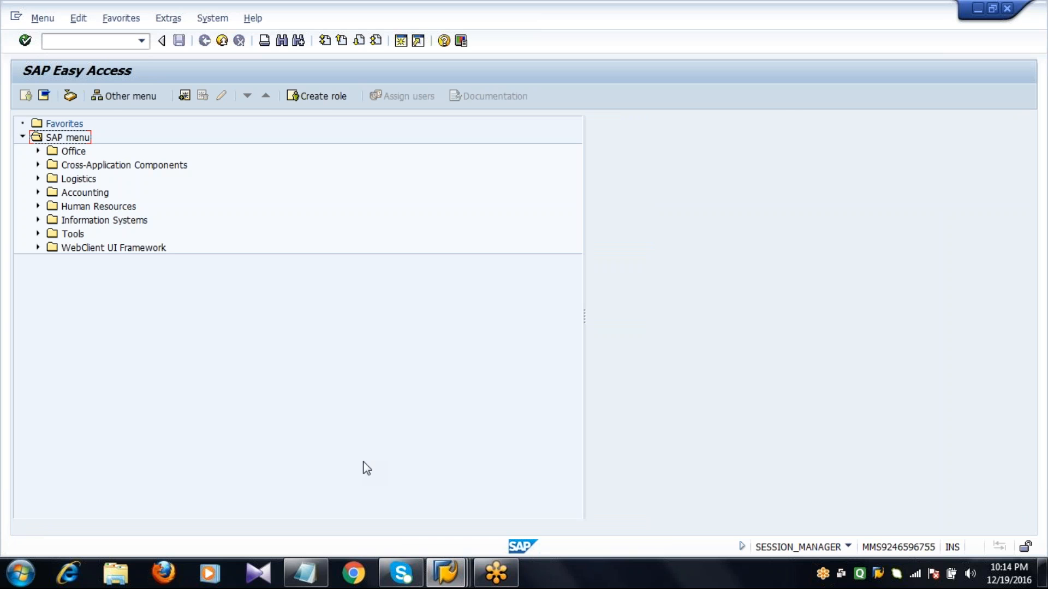
# Switch to Notepad and review the notes on inventory gain, inventory loss and posting without differences, up to the Batch Management heading
pyautogui.click(306, 573)
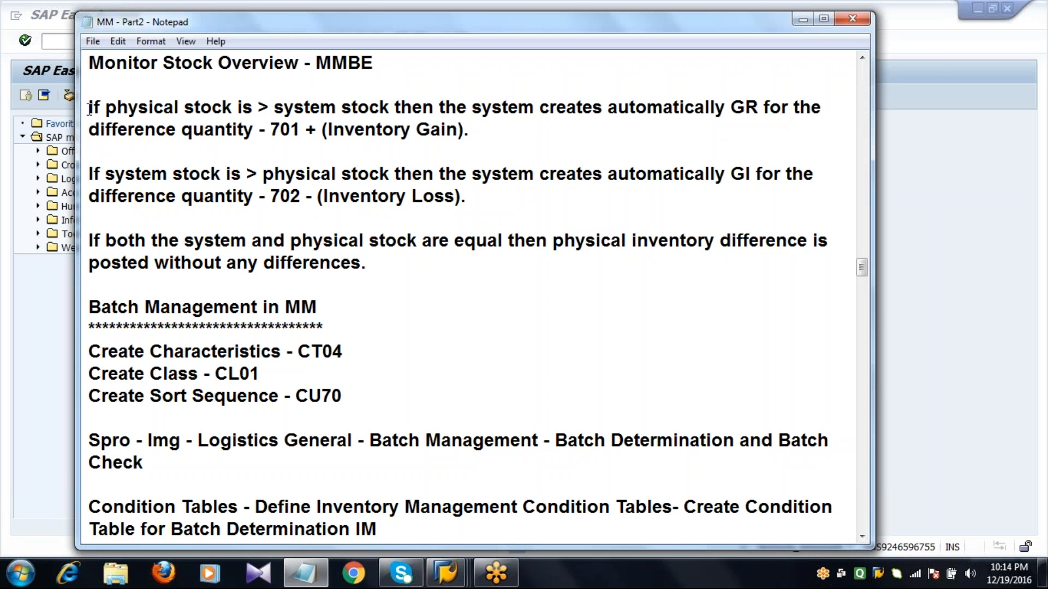
pyautogui.click(89, 108)
pyautogui.moveTo(104, 109); pyautogui.dragTo(428, 269)
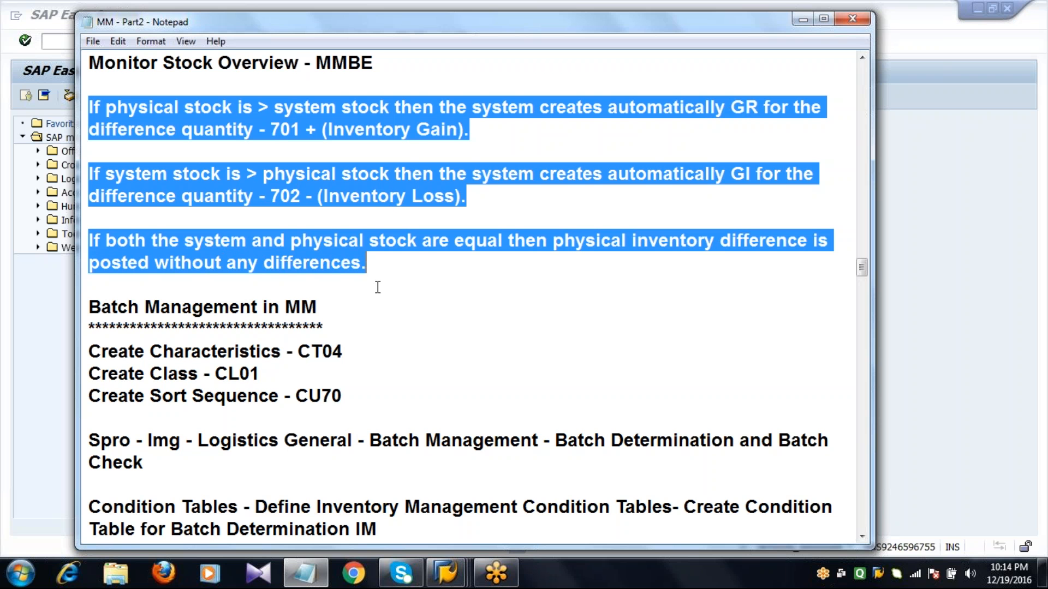
pyautogui.doubleClick(333, 326)
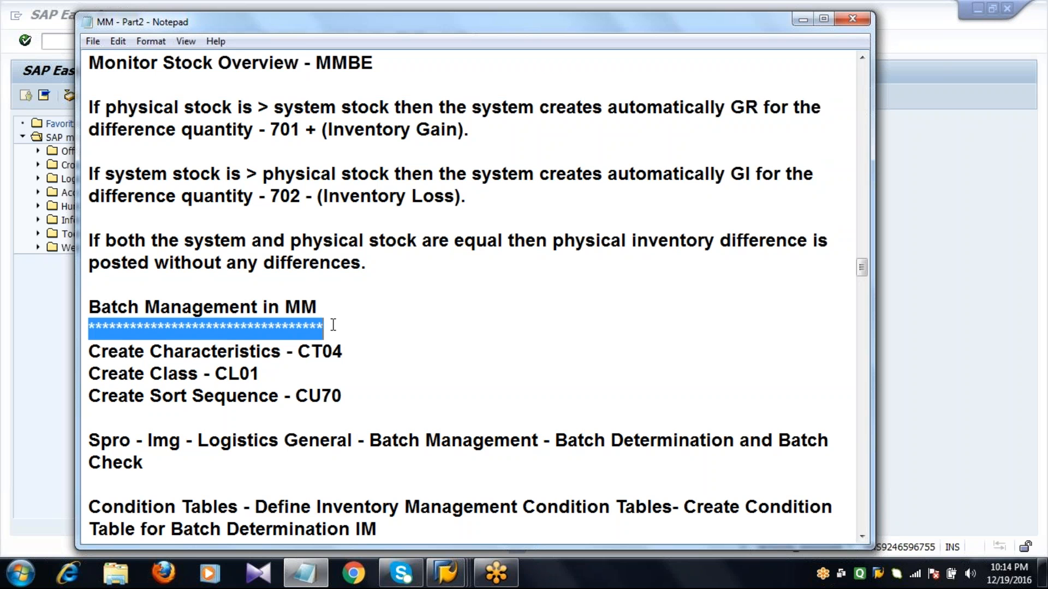